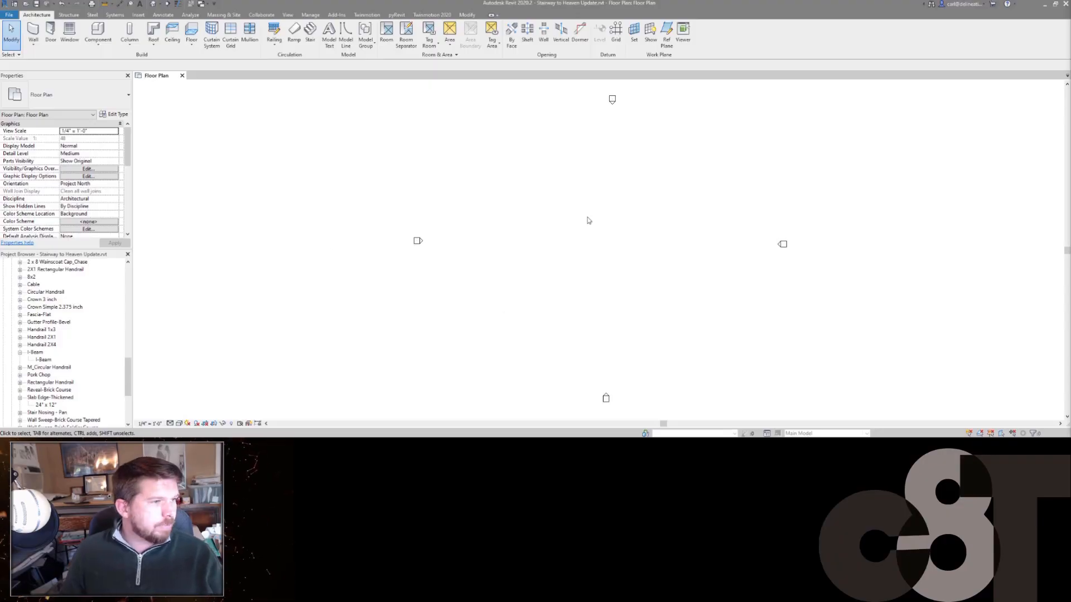
middle_click_drag(590, 253, 584, 253)
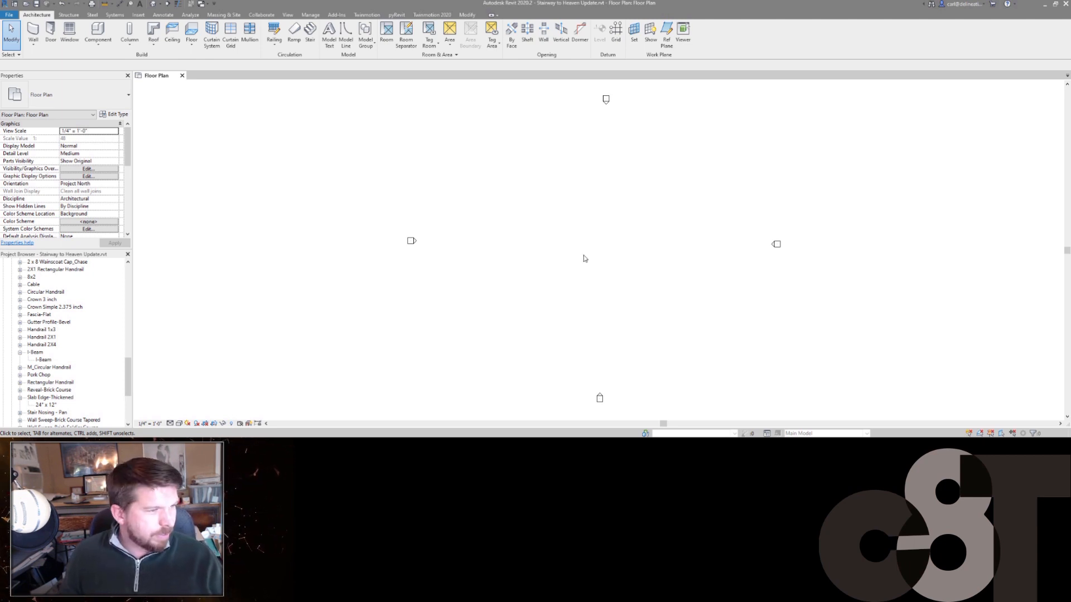
middle_click_drag(584, 259, 553, 256)
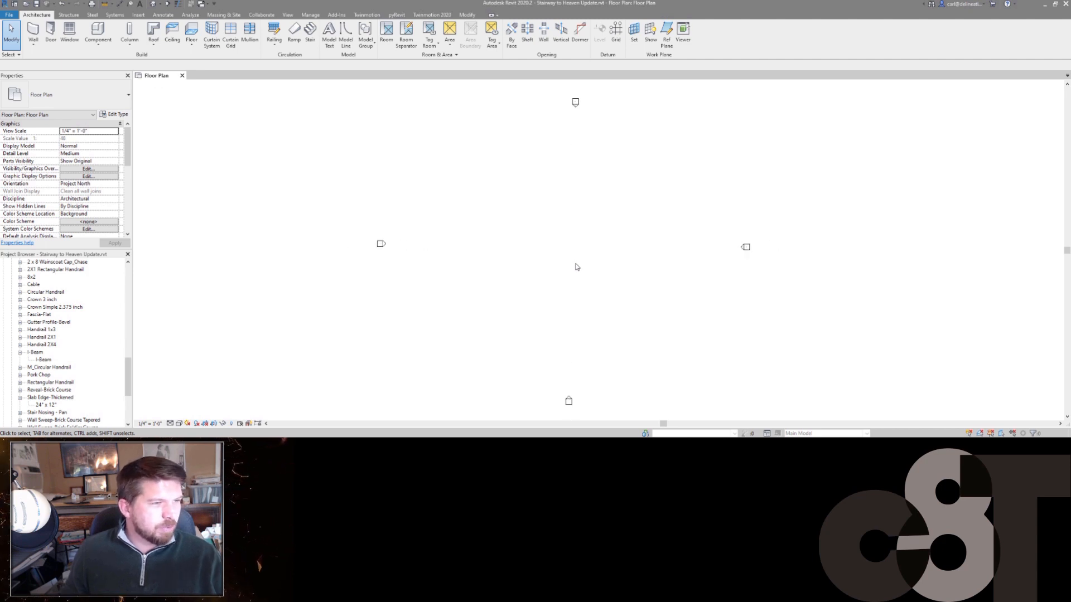
middle_click_drag(575, 270, 582, 272)
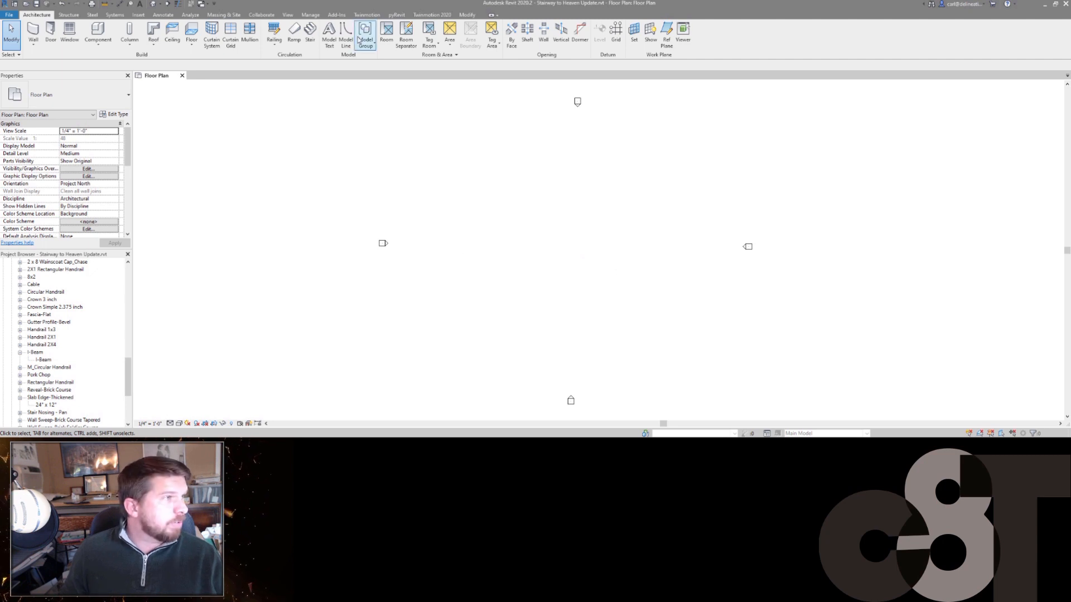
- Start a new stair and review the type properties of the Custom Glass assembled stair
left_click(310, 34)
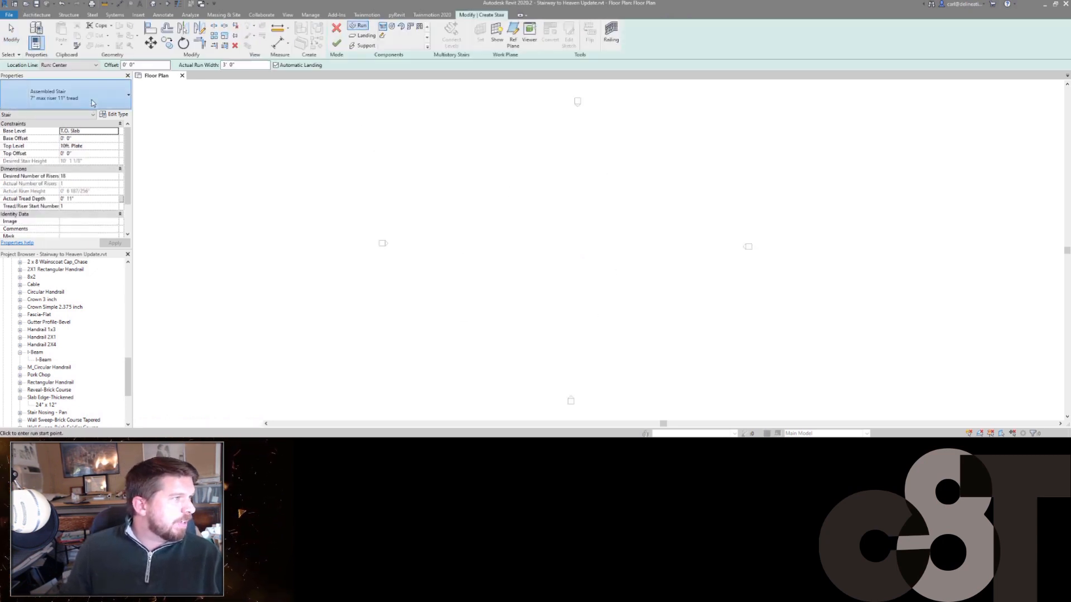
left_click(67, 95)
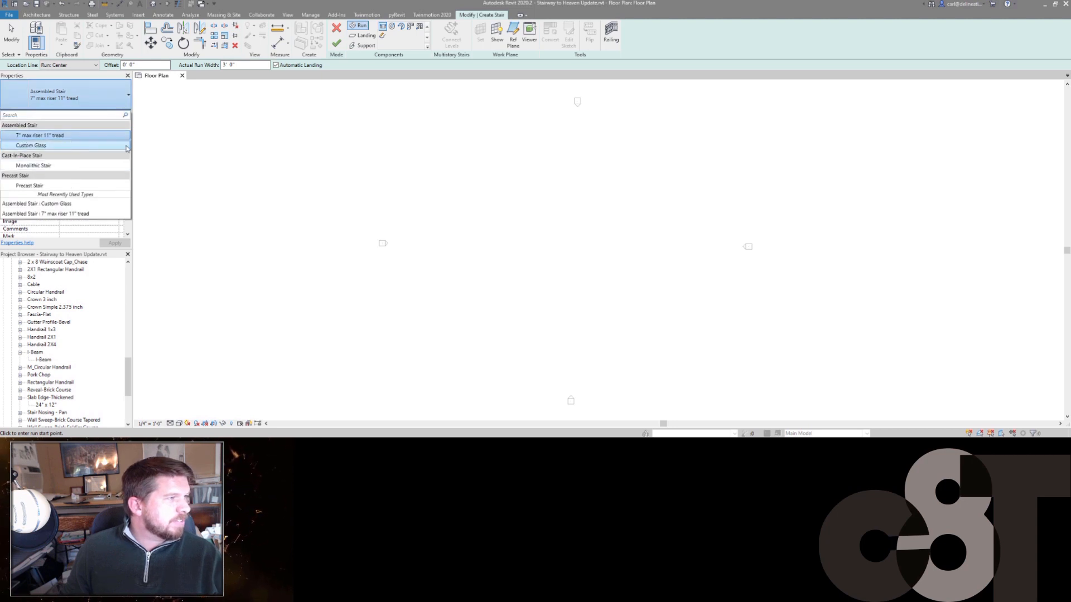
left_click(64, 145)
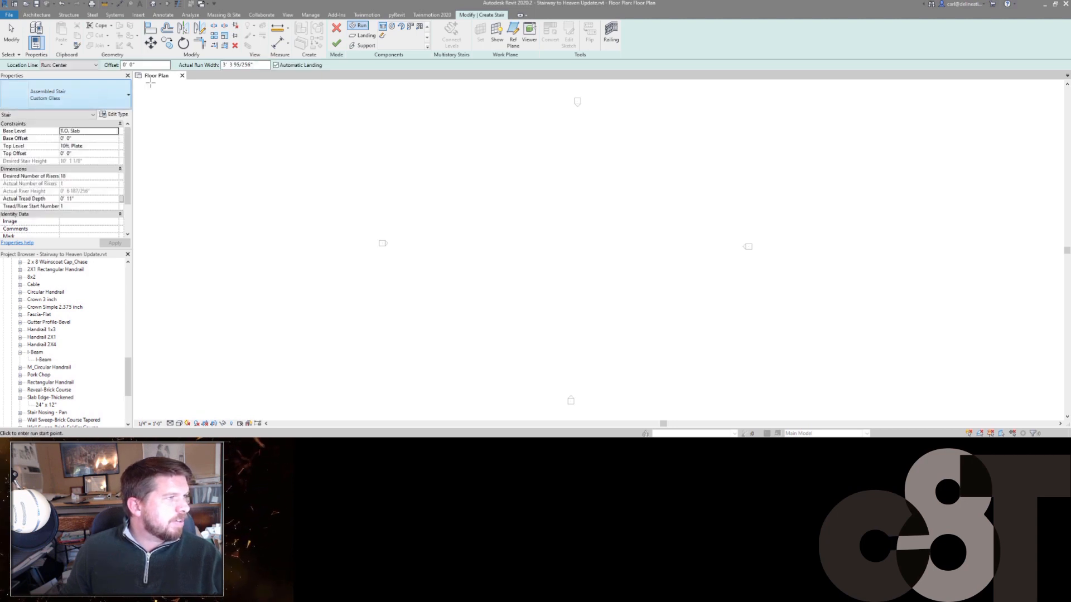
left_click(114, 114)
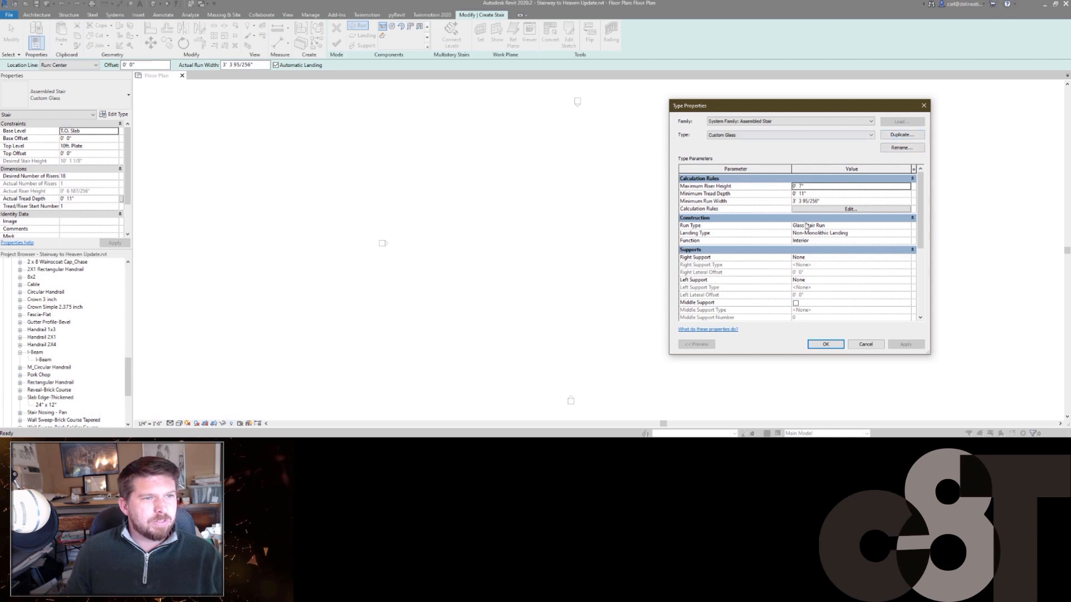
left_click(865, 345)
- Duplicate the assembled stair type 7" max riser 11" tread under the name Custome Stair Redo
left_click(66, 95)
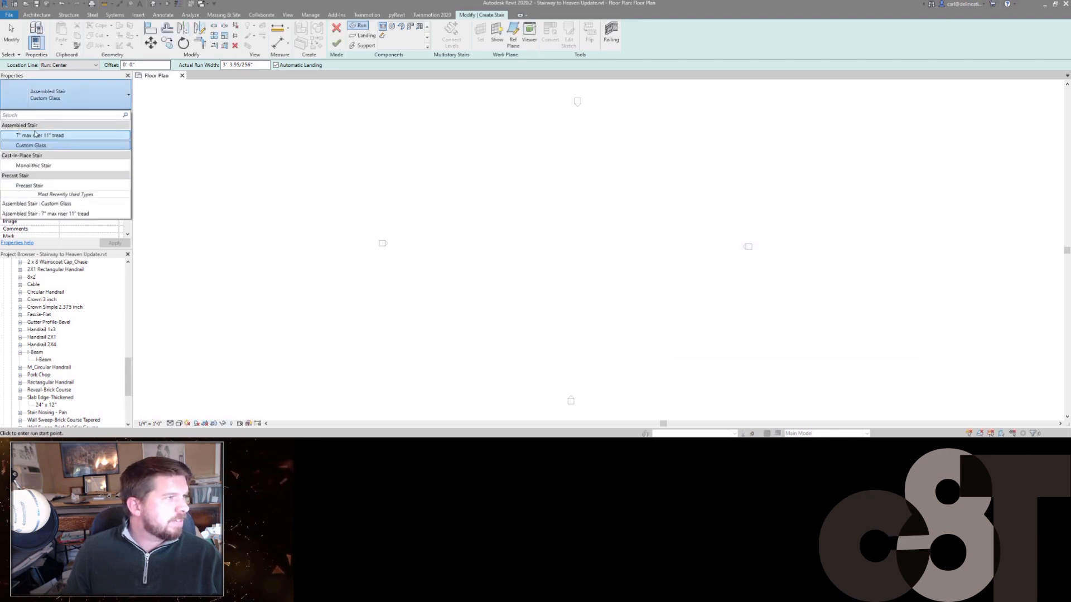
left_click(30, 135)
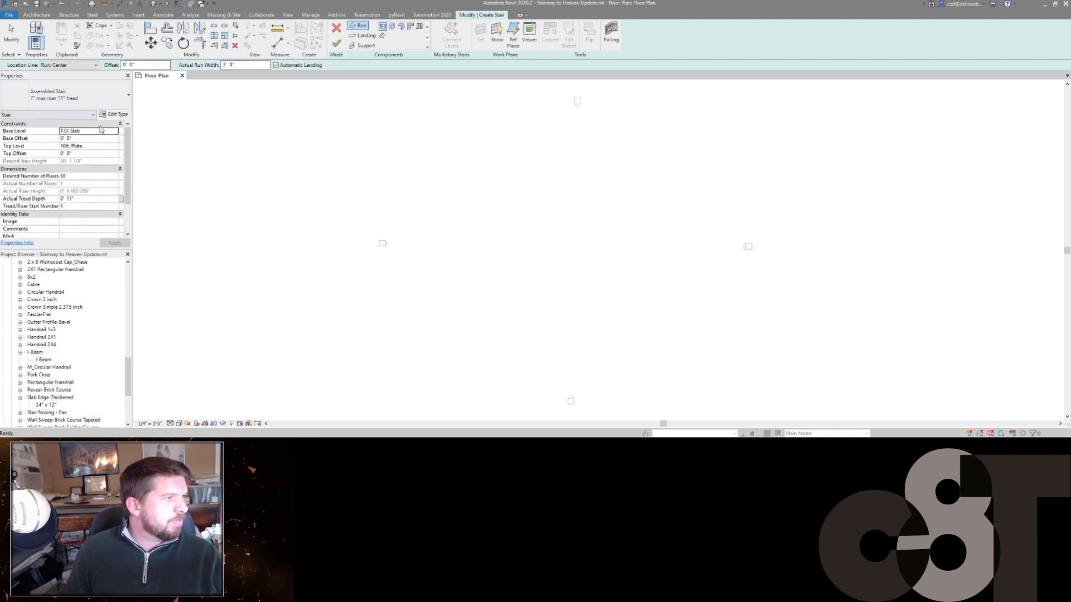
left_click(115, 114)
left_click(902, 134)
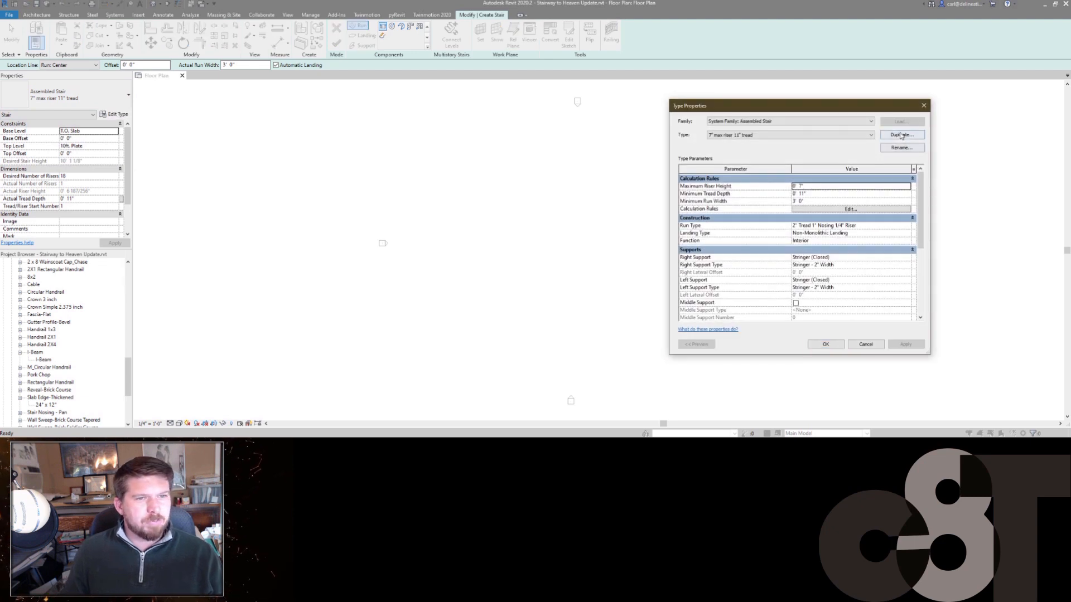
type("Custome Stair Redo")
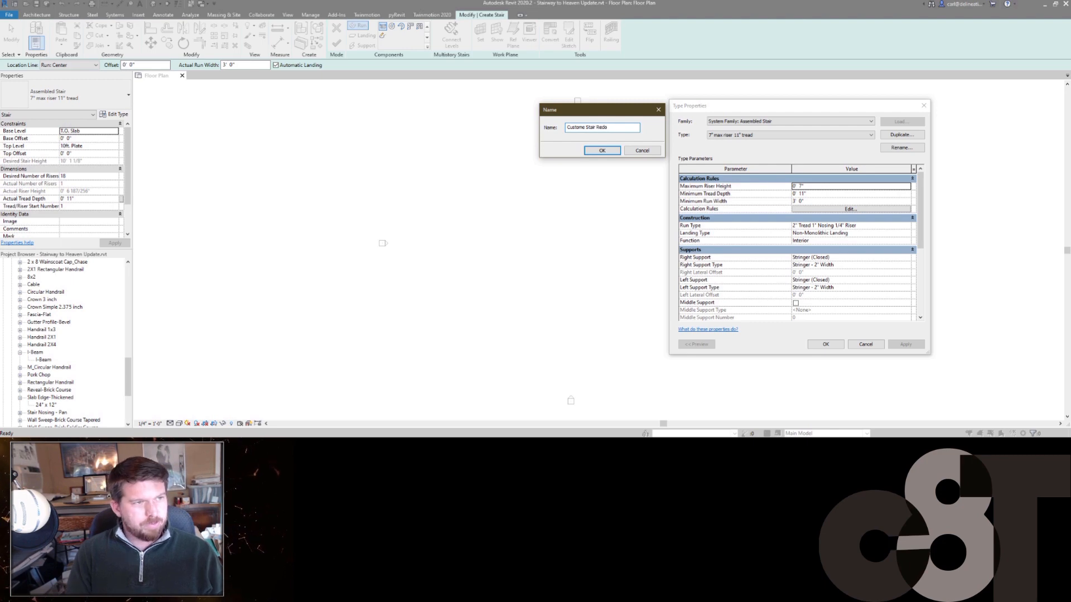
key("Return")
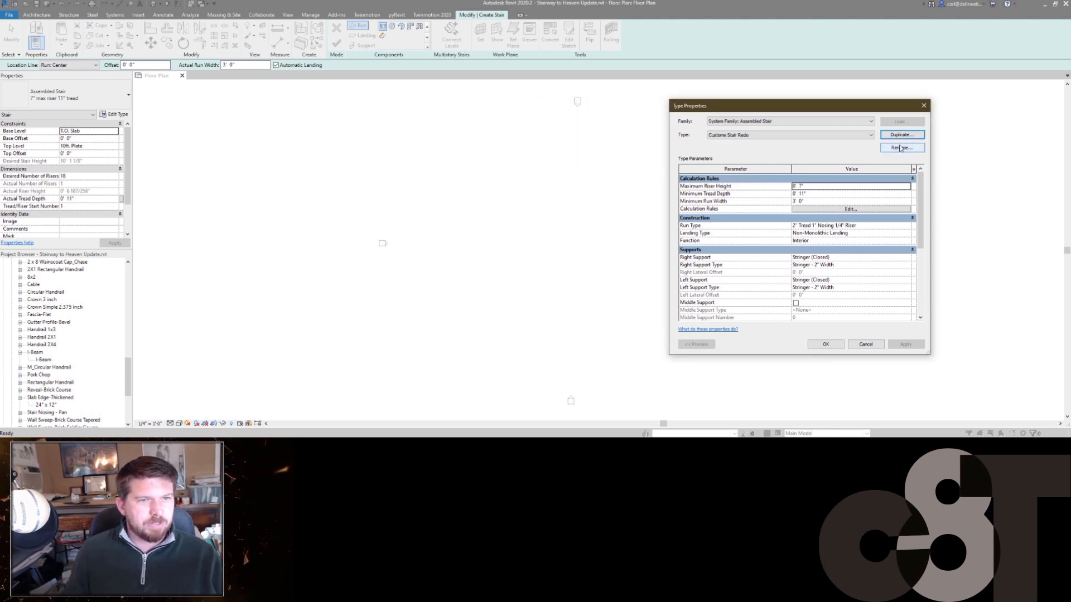
- Rename the duplicated stair type to Stairway Heaven
left_click(901, 147)
type("C")
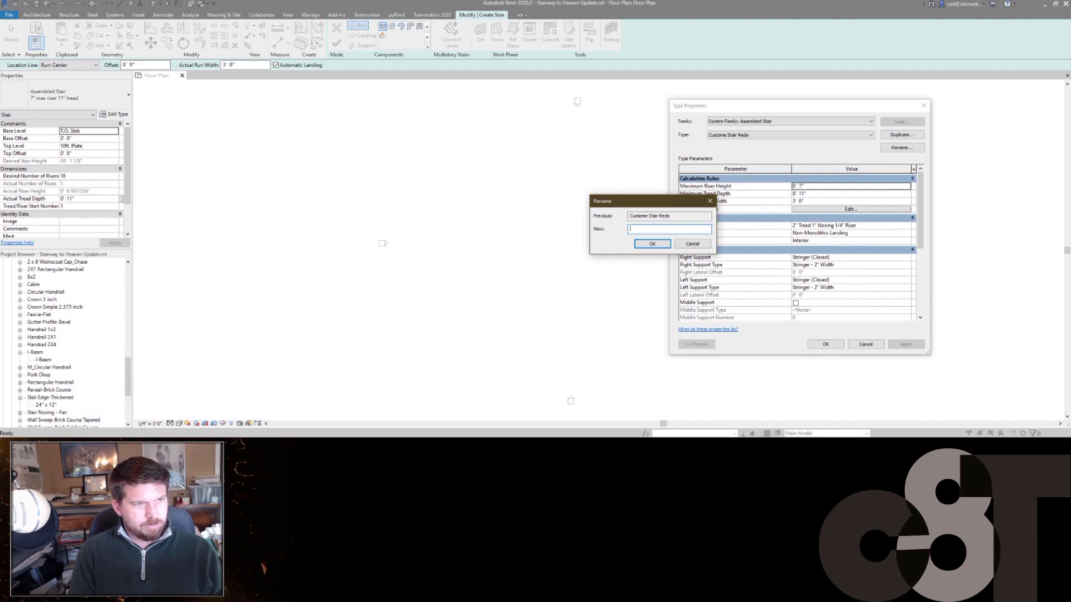
type("Stairway Heaven")
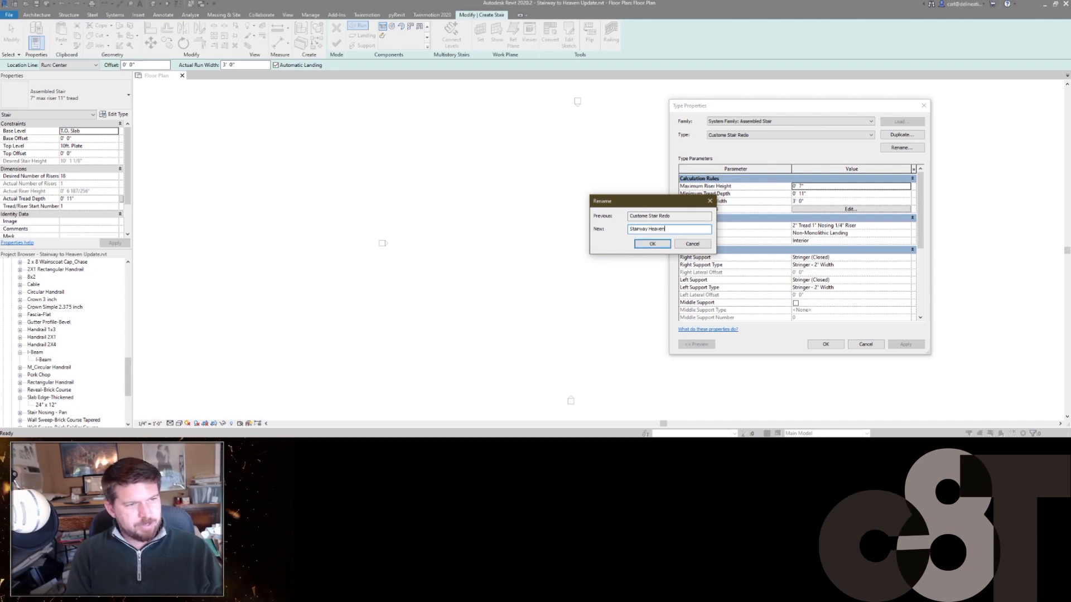
key("Return")
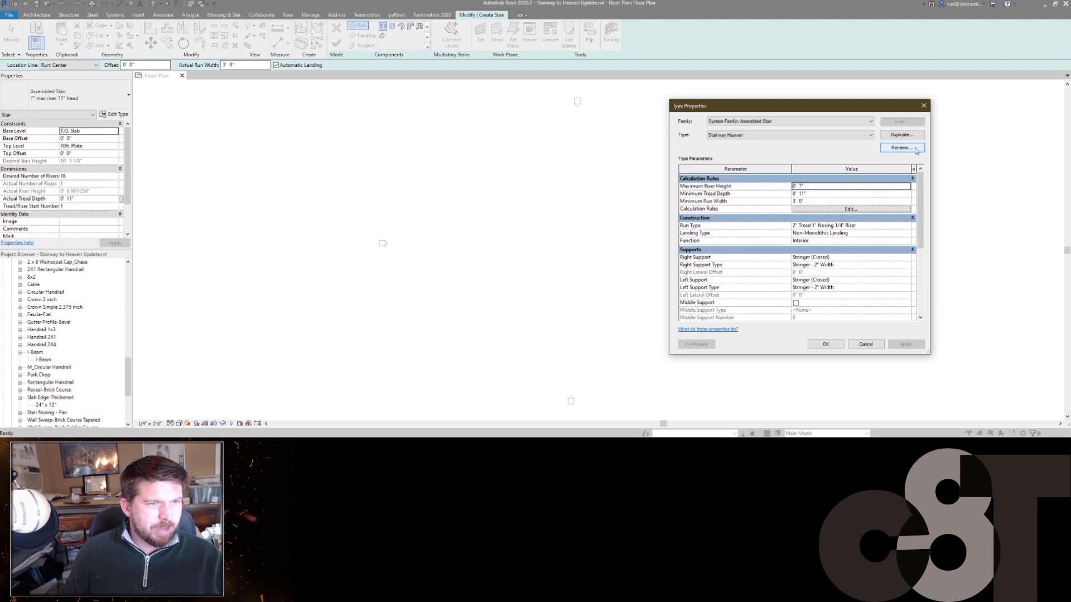
- Examine the type properties of the stringer used as the stair's right support
left_click(802, 203)
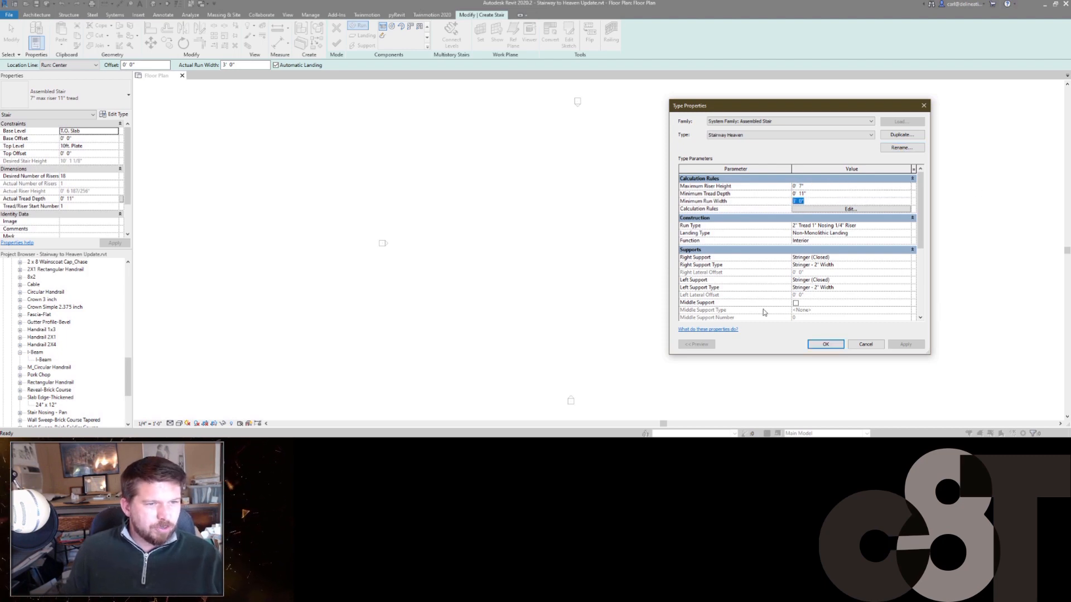
left_click(907, 259)
left_click(823, 271)
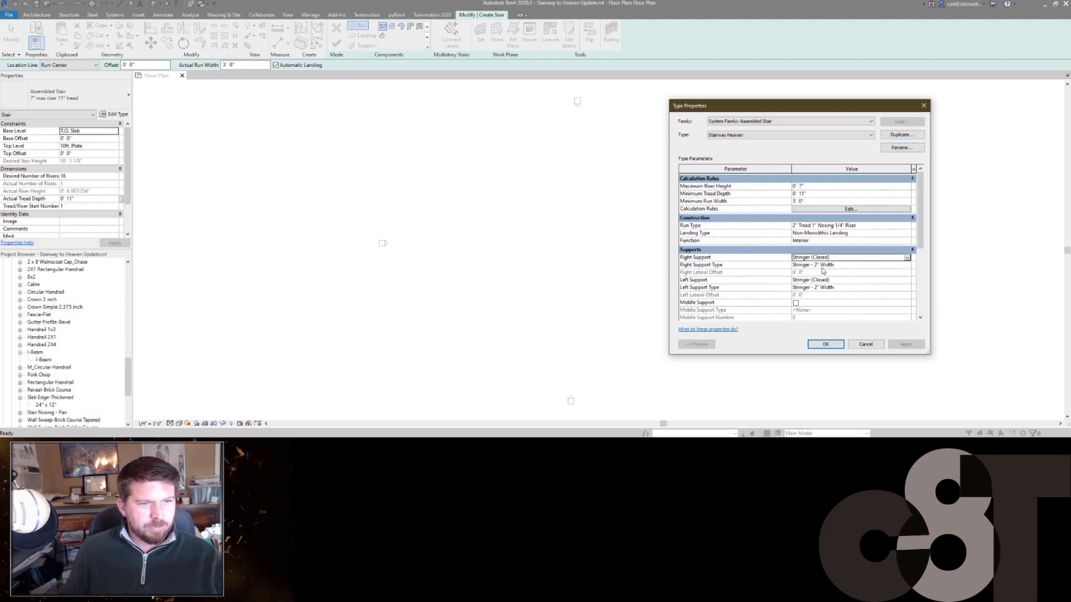
left_click(906, 267)
left_click(908, 266)
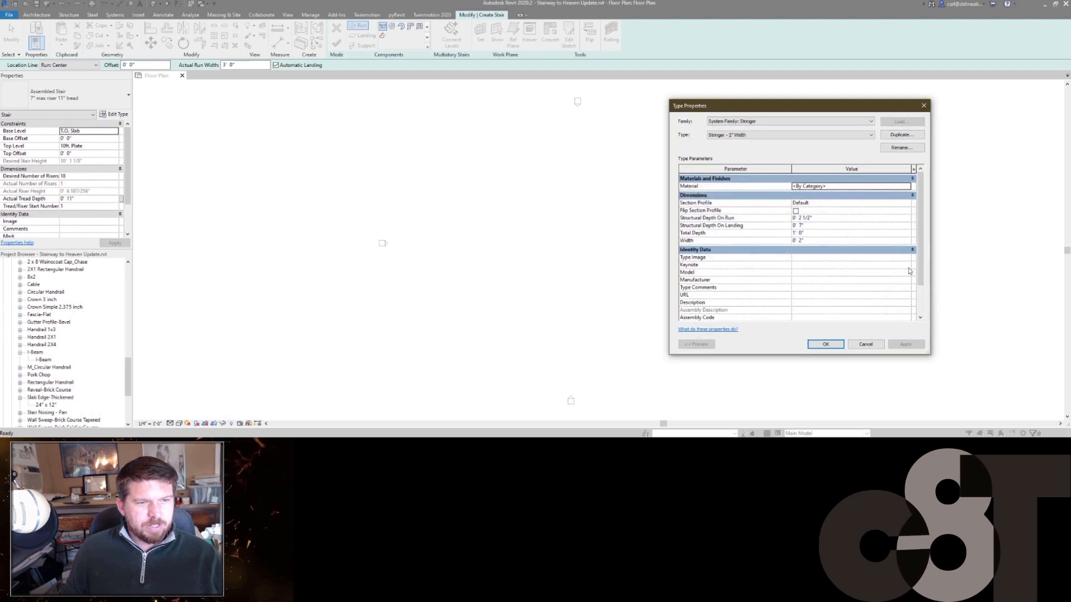
left_click(865, 344)
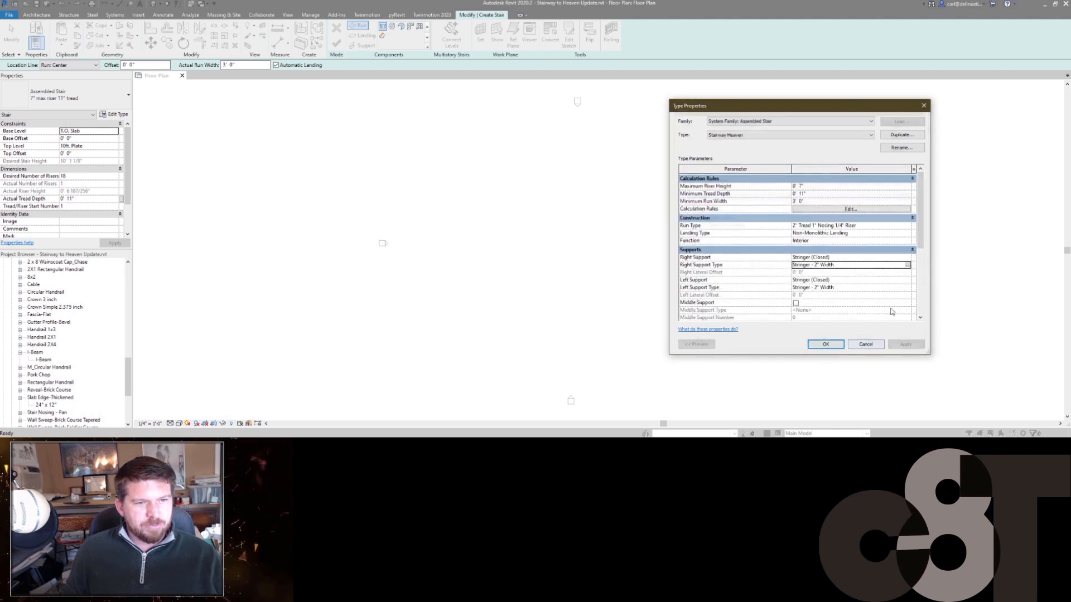
- Set both the right support and the left support of the Stairway Heaven stair type to None
left_click(906, 258)
left_click(803, 265)
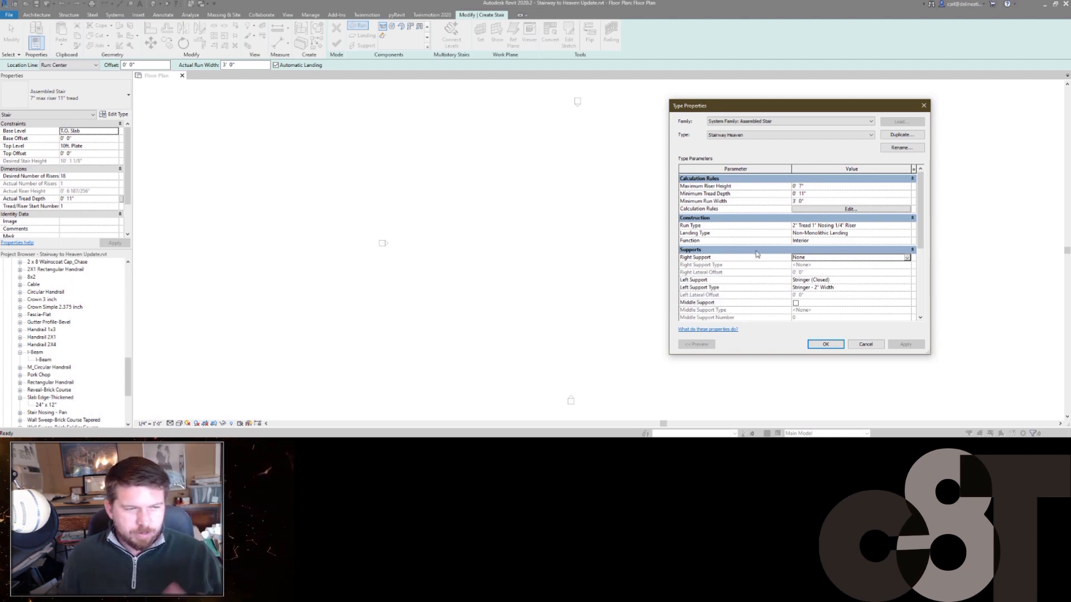
scroll(762, 271, "down", 5)
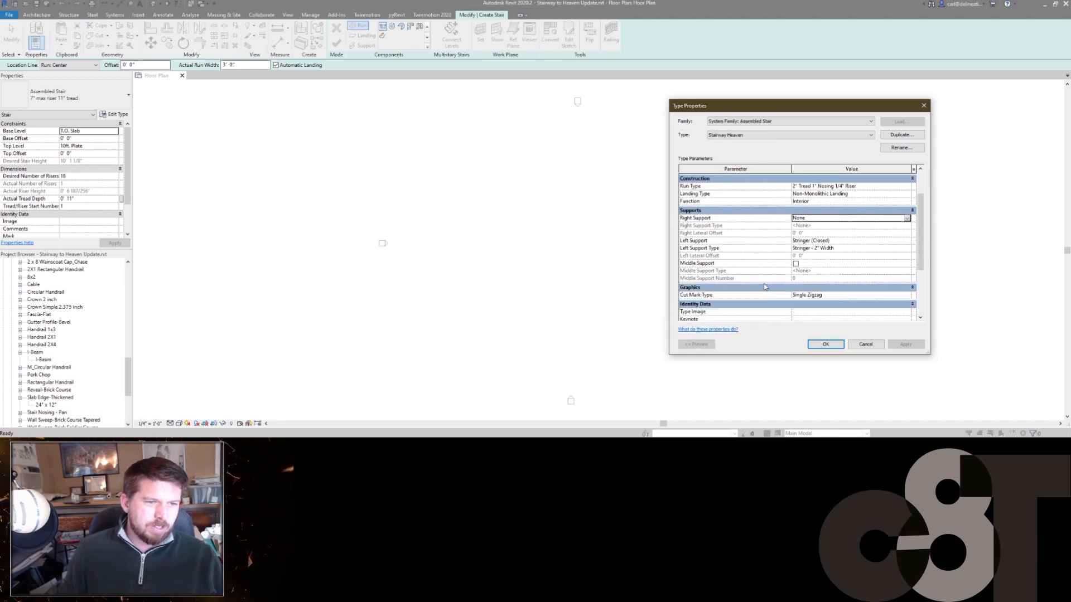
scroll(753, 240, "up", 5)
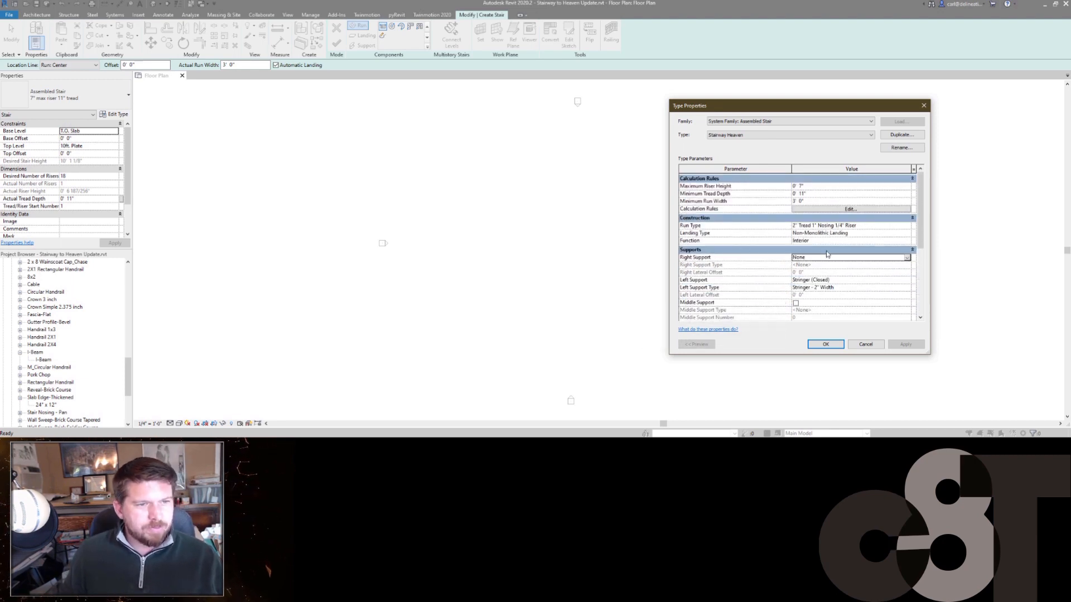
left_click(907, 280)
left_click(804, 291)
scroll(772, 298, "down", 2)
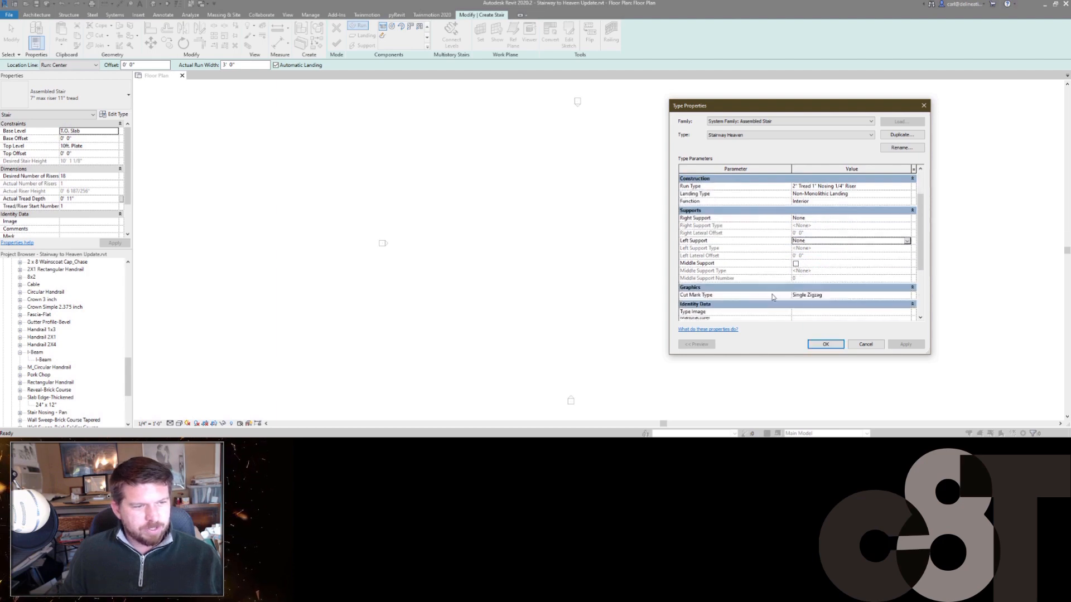
scroll(761, 298, "down", 2)
scroll(775, 276, "up", 5)
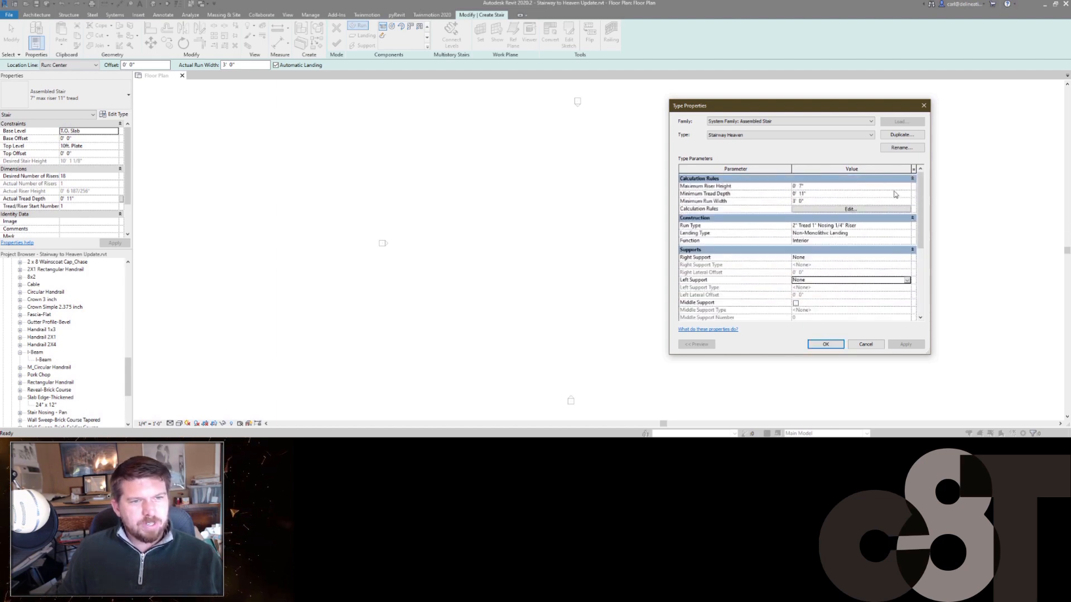
- Duplicate the stair's 2" Tread 1" Nosing 1/4" Riser run type under the name Glass Treads
left_click(836, 226)
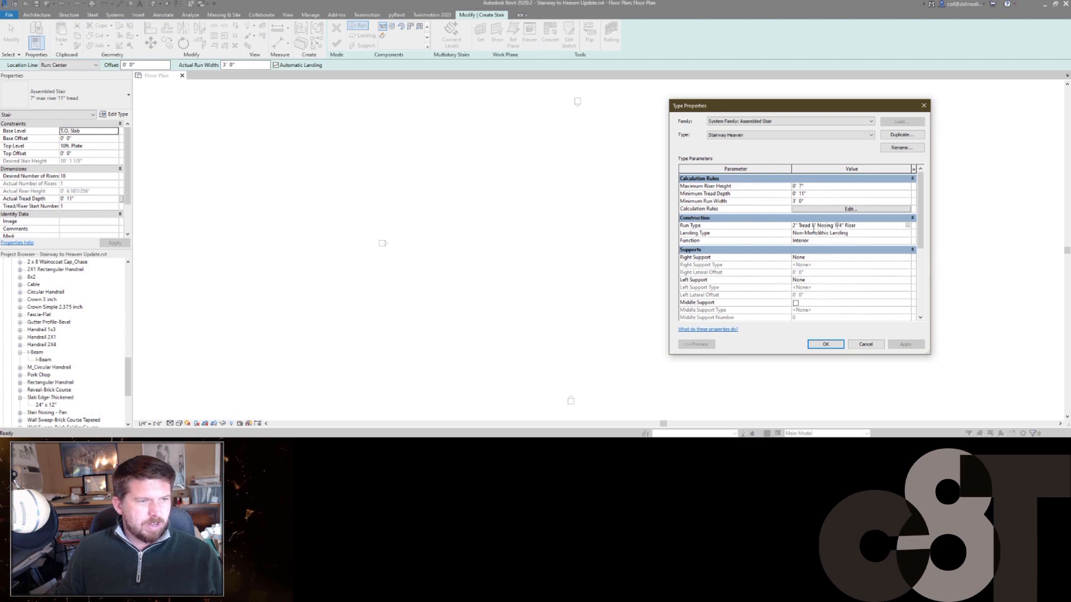
left_click(907, 226)
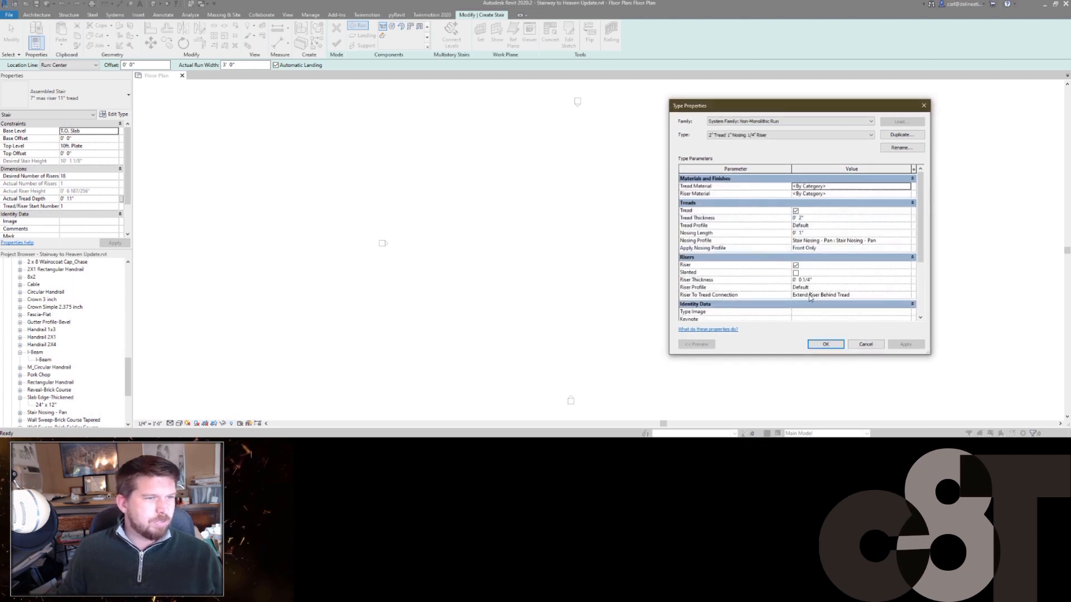
left_click(896, 135)
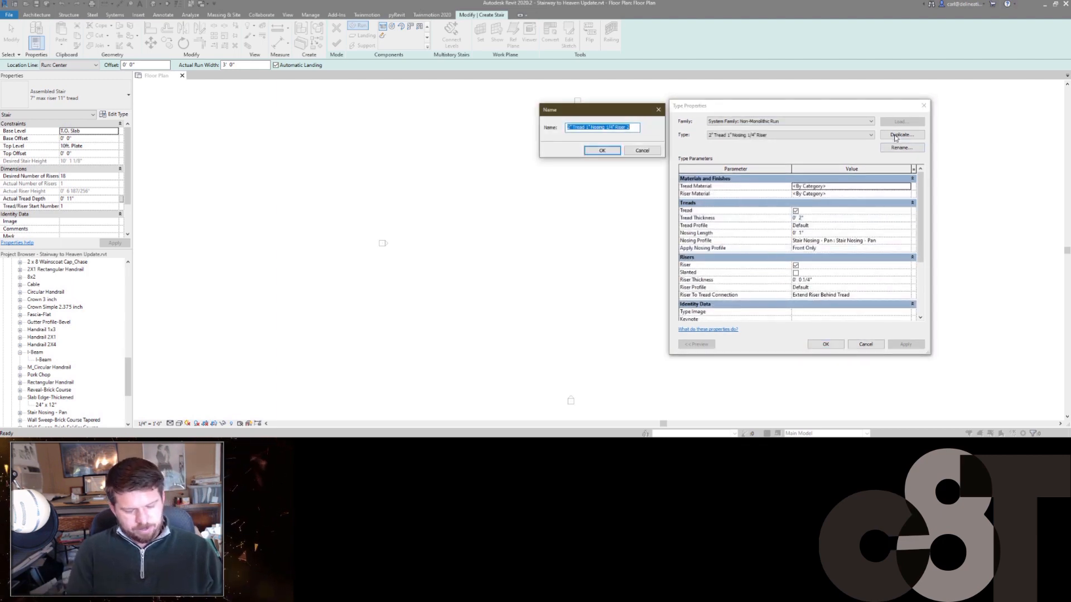
type("Glass Tre")
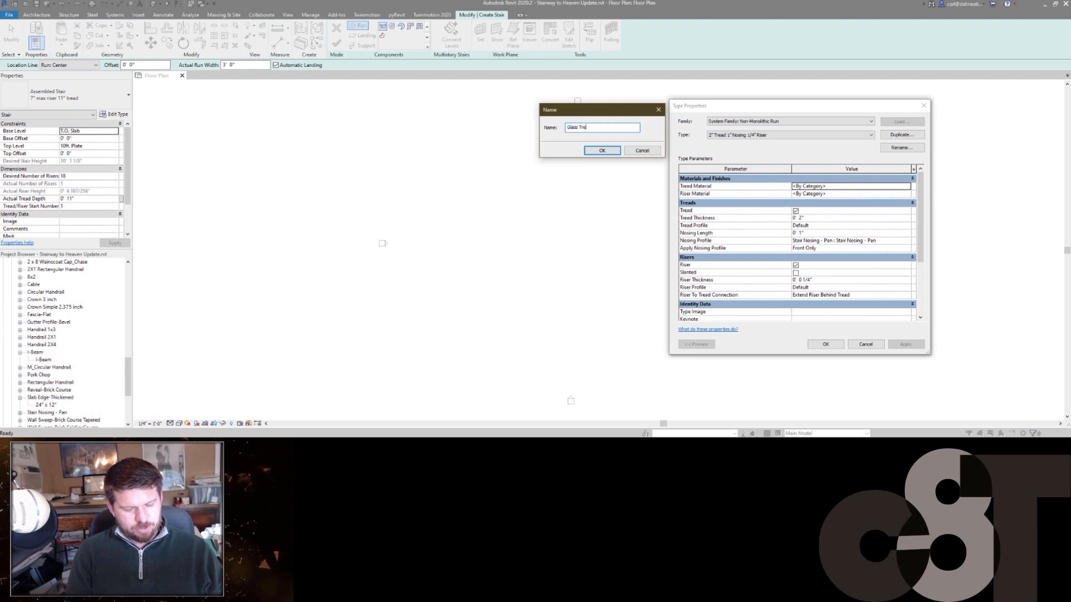
type("ads")
key("Return")
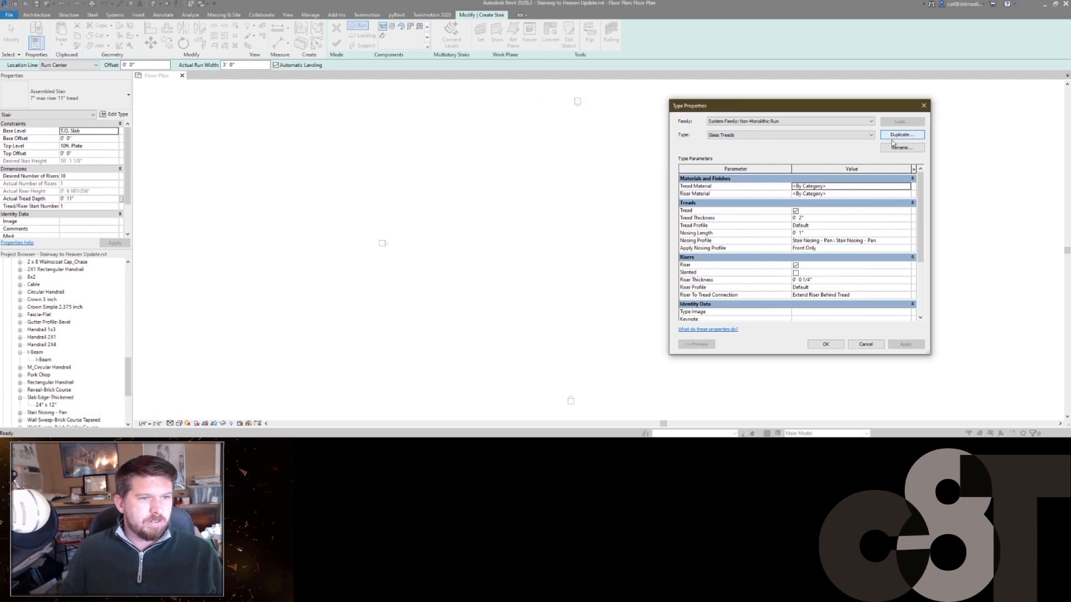
- Turn off the risers in the Glass Treads run type
left_click(795, 266)
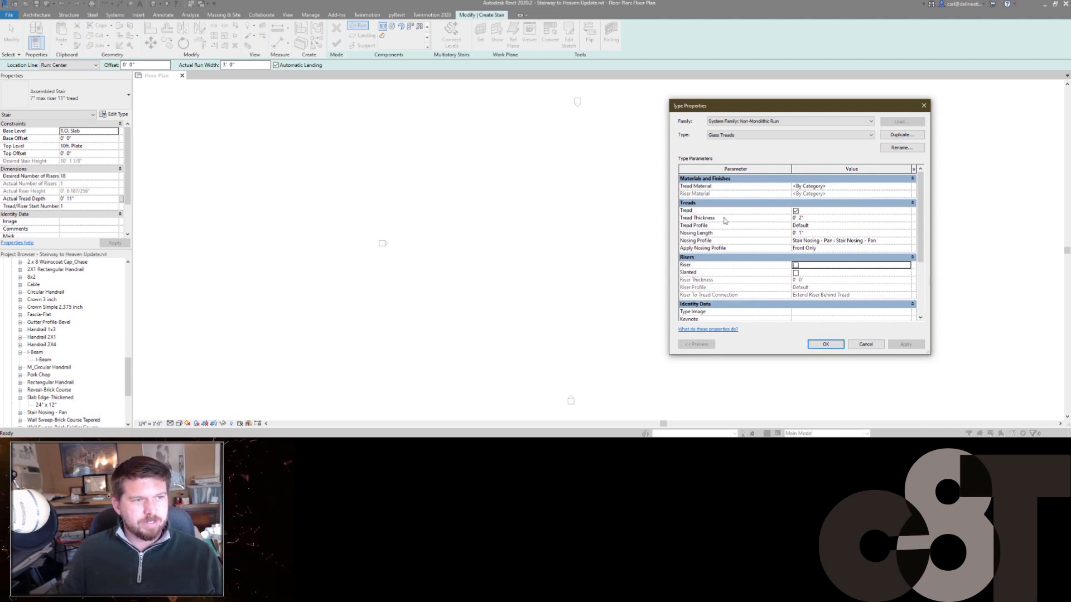
scroll(856, 191, "down", 1)
scroll(856, 182, "up", 1)
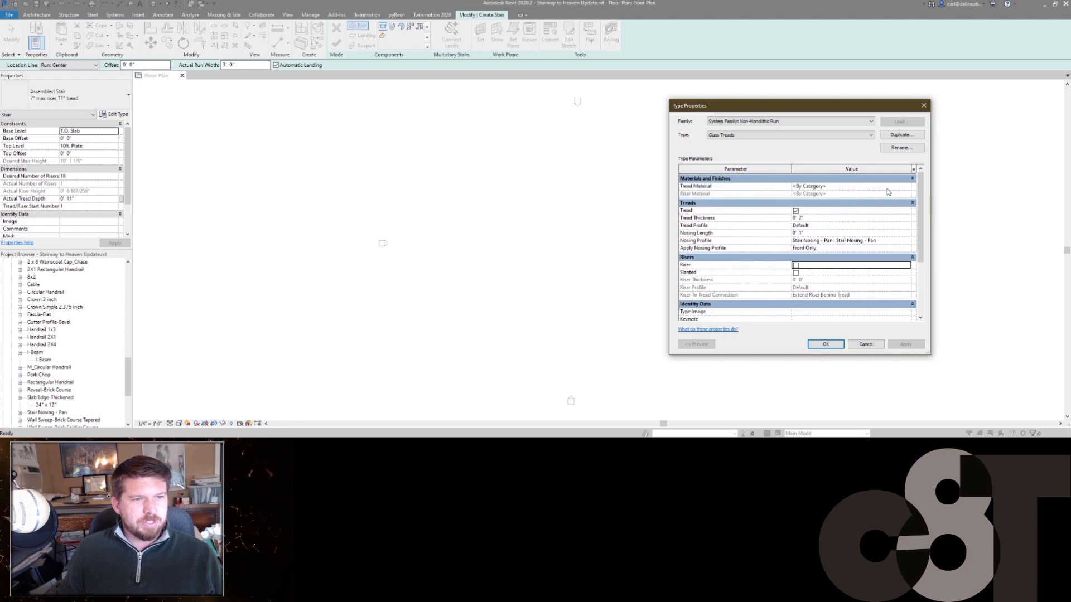
- Assign the Glass PBR material to the treads of the Glass Treads run type
left_click(908, 187)
left_click(909, 187)
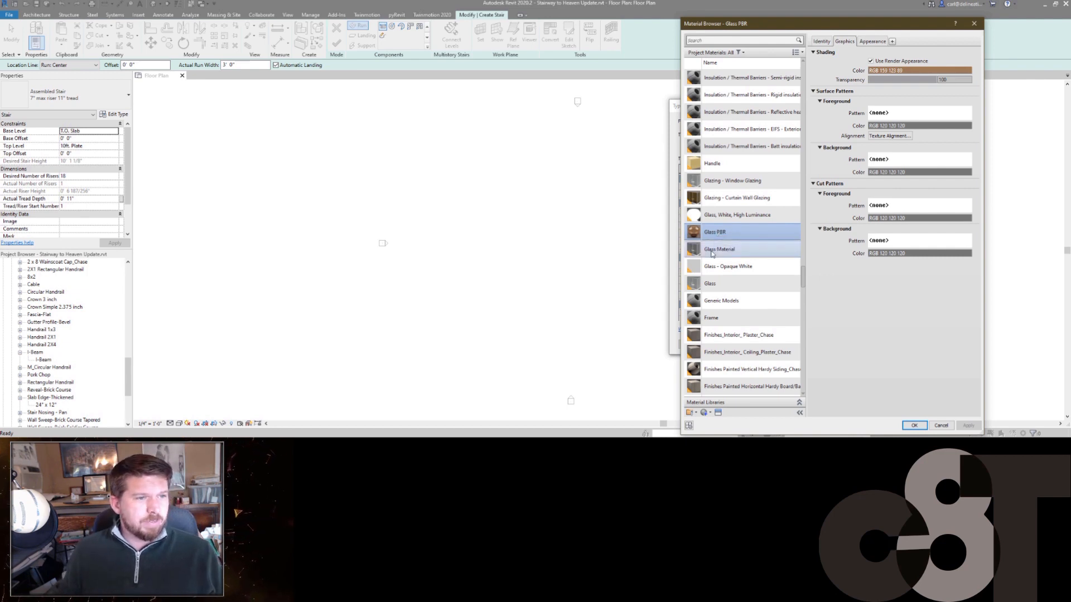
scroll(727, 79, "up", 1)
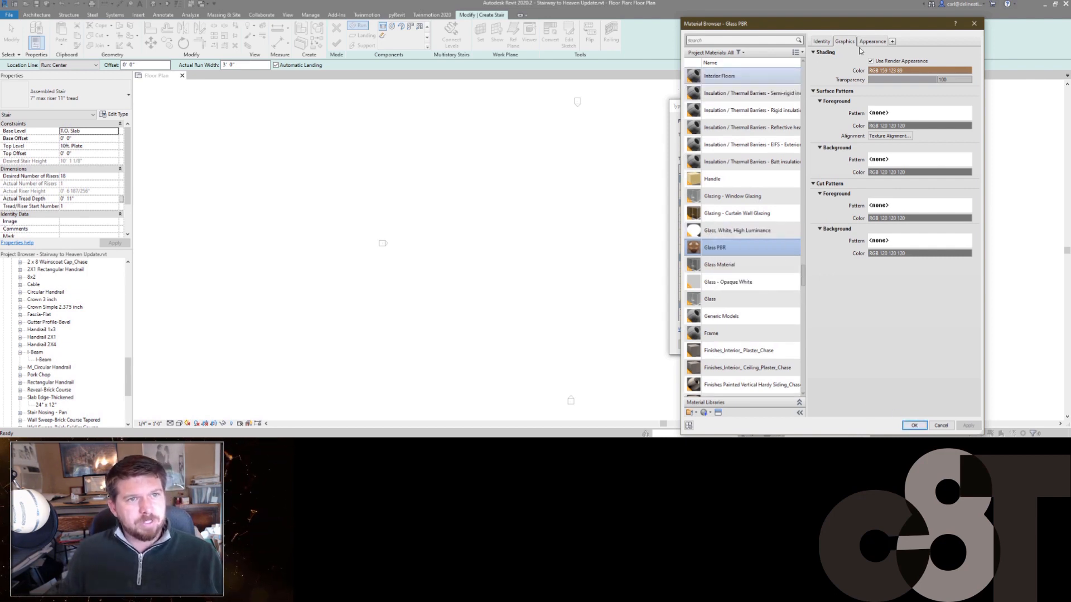
left_click(864, 42)
left_click(845, 42)
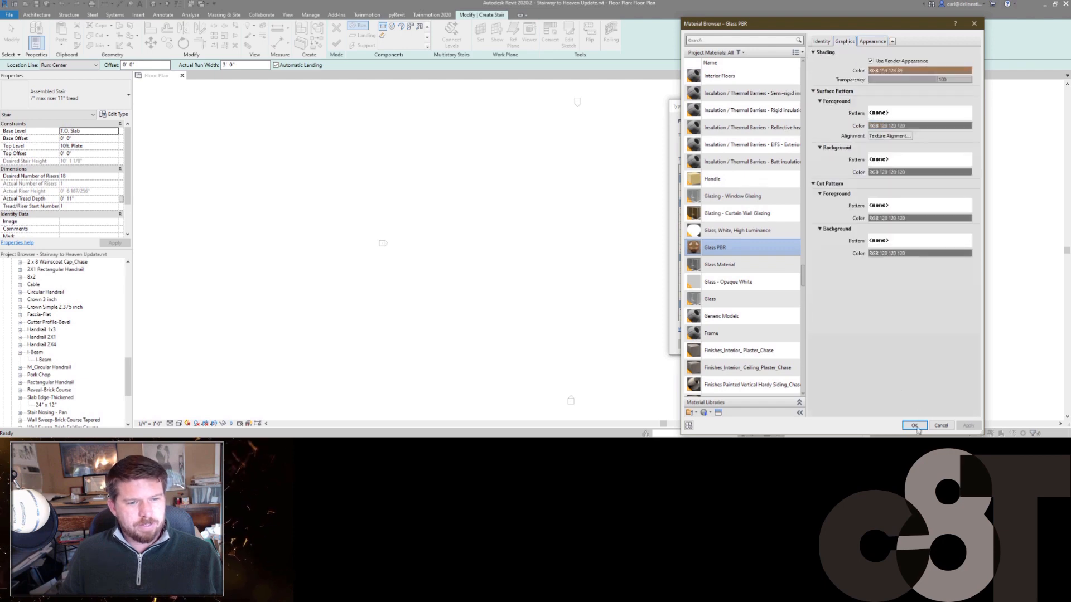
left_click(914, 425)
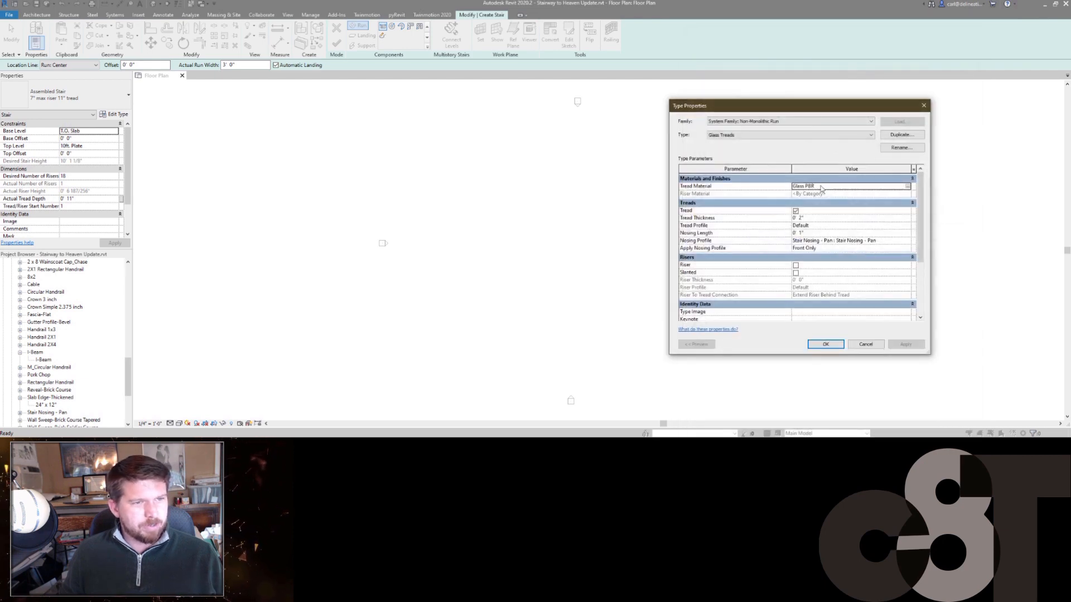
- Accept the Glass Treads run type settings and the Stairway Heaven stair type settings
left_click(826, 344)
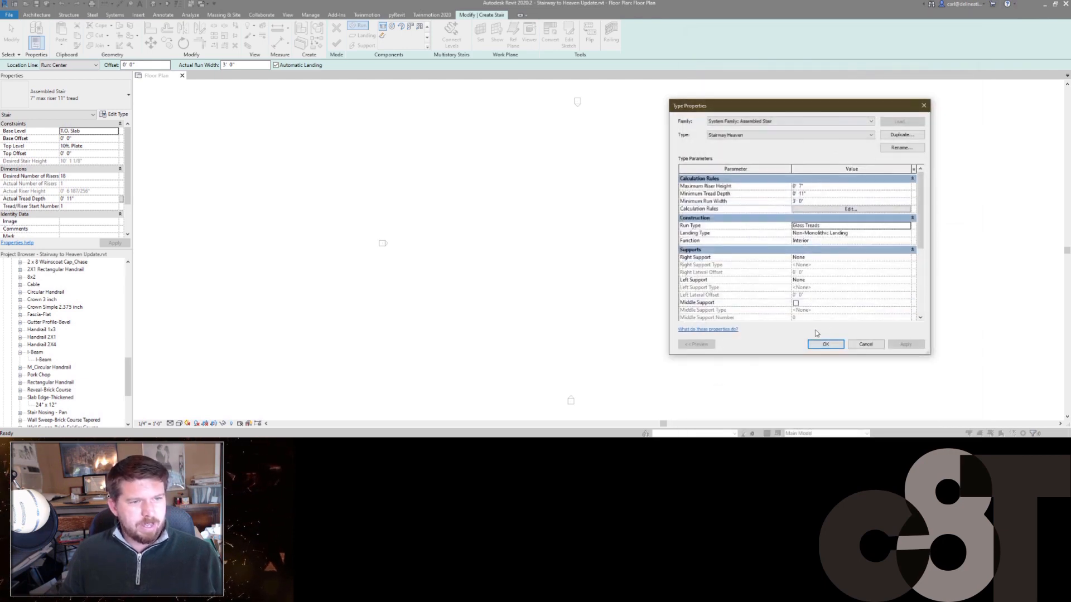
left_click(826, 344)
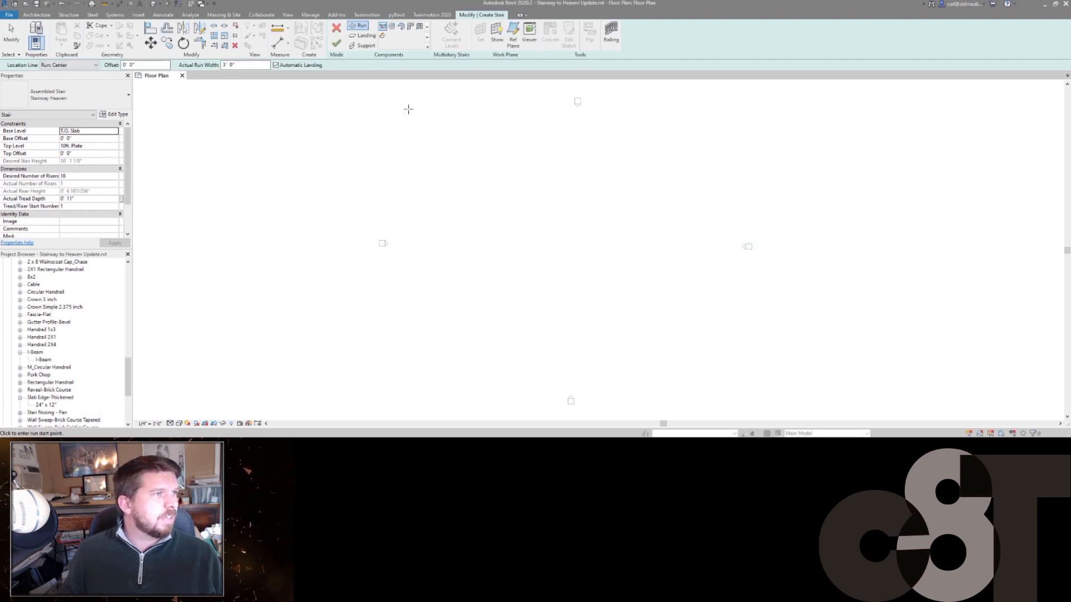
- Sketch a center-ends spiral run of about 2' radius in the middle of the floor plan and extend its end to all 18 risers
left_click(401, 27)
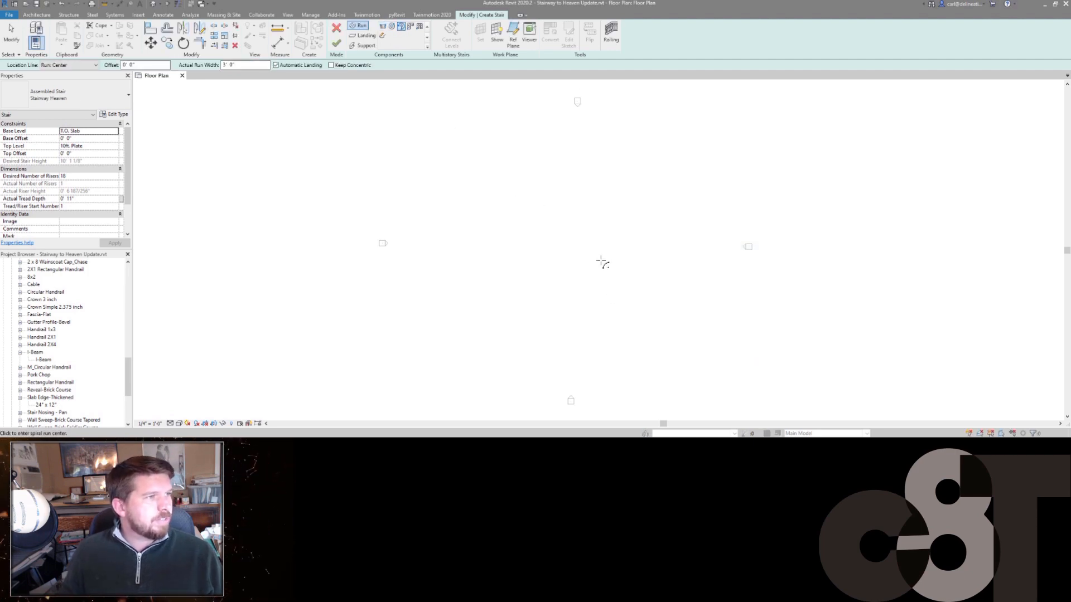
left_click(569, 237)
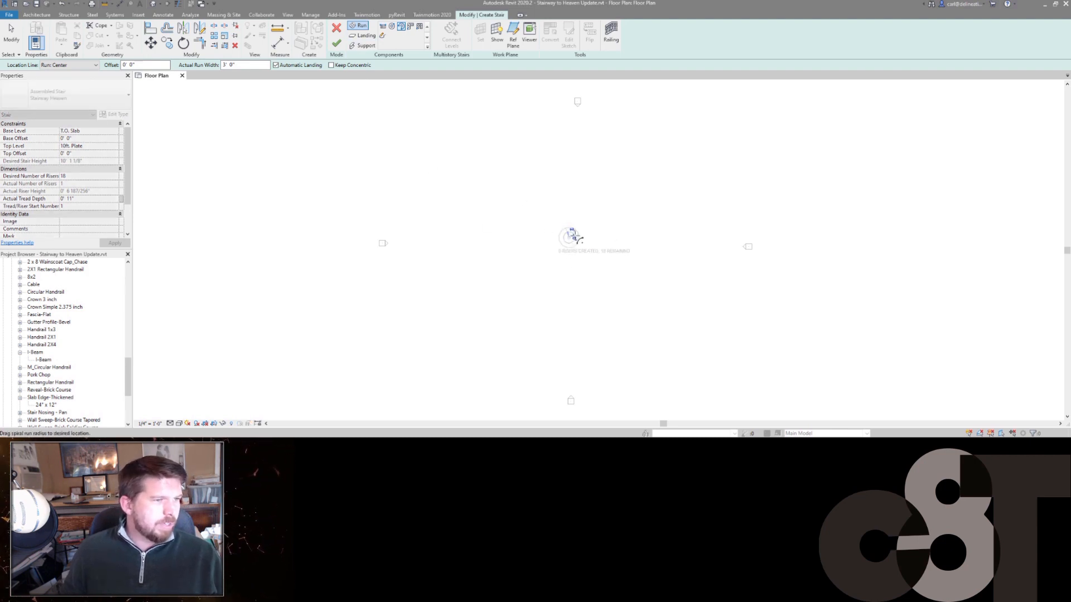
scroll(581, 241, "up", 2)
scroll(144, 188, "down", 1)
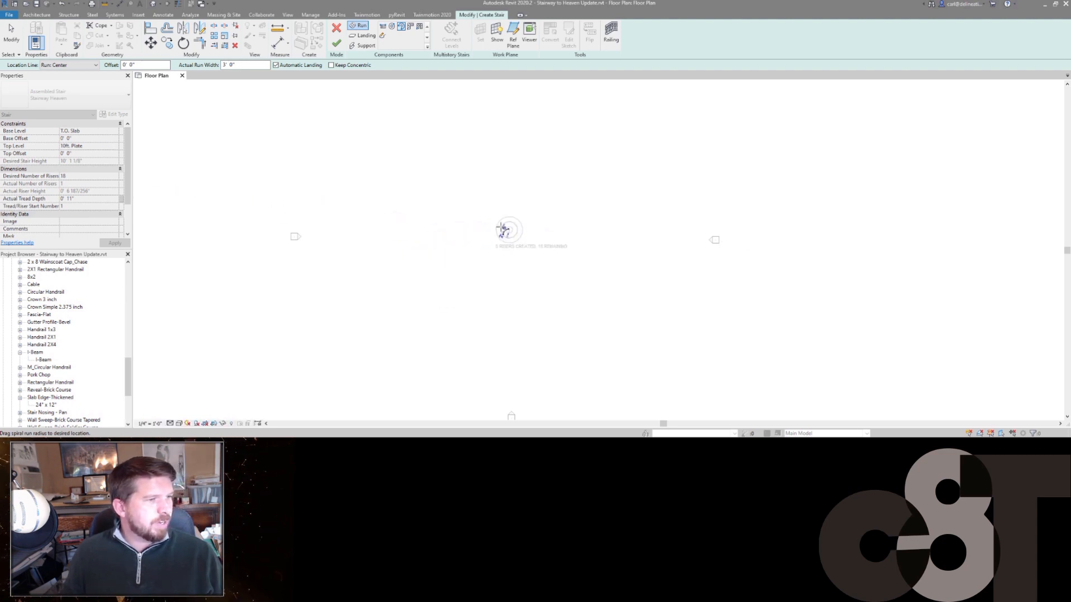
scroll(502, 229, "down", 3)
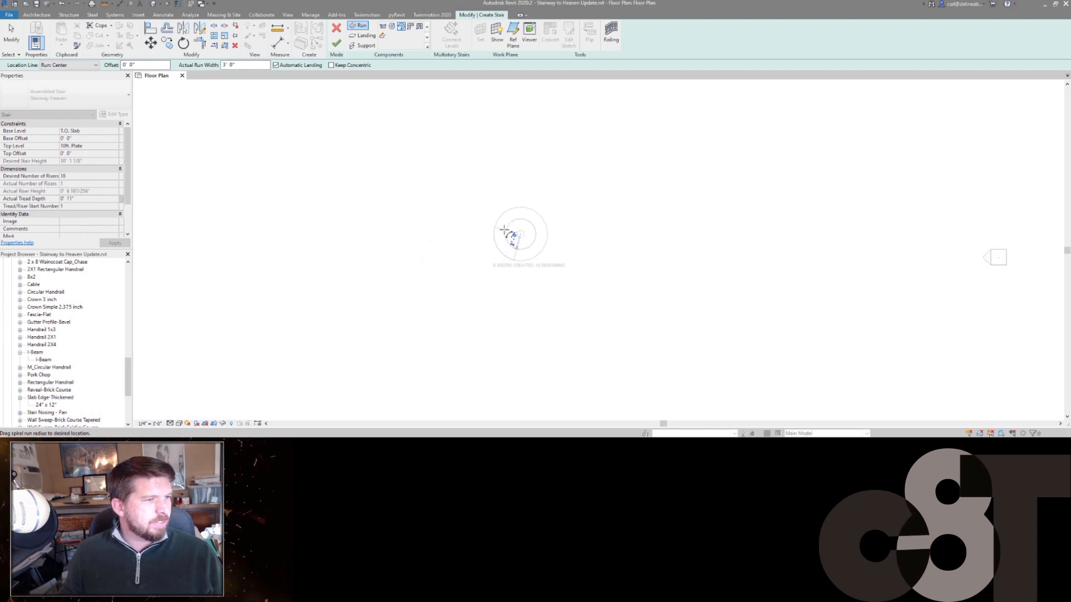
left_click(490, 228)
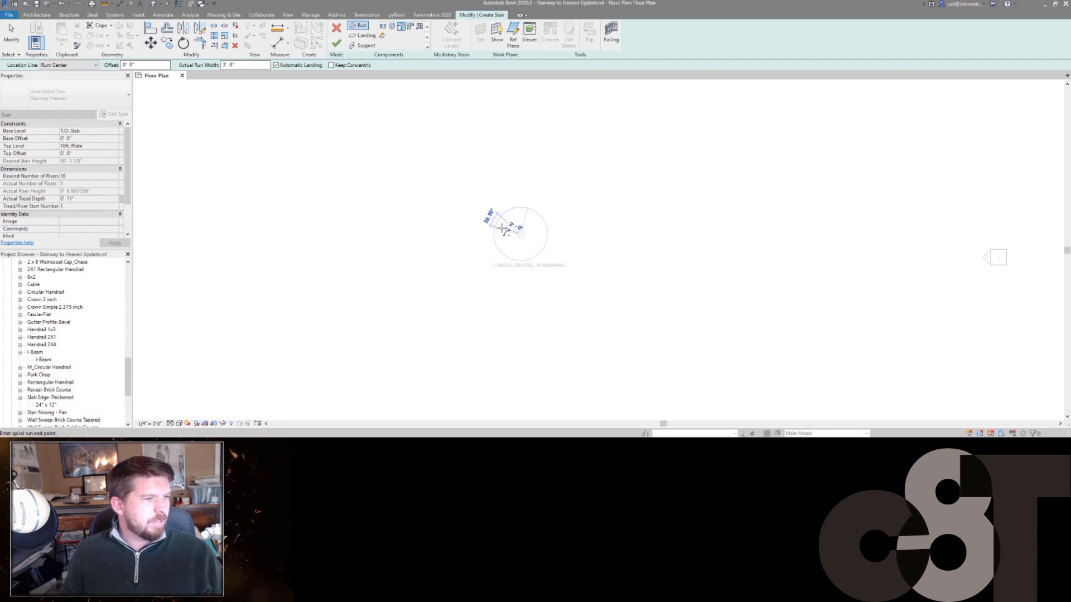
scroll(504, 231, "up", 3)
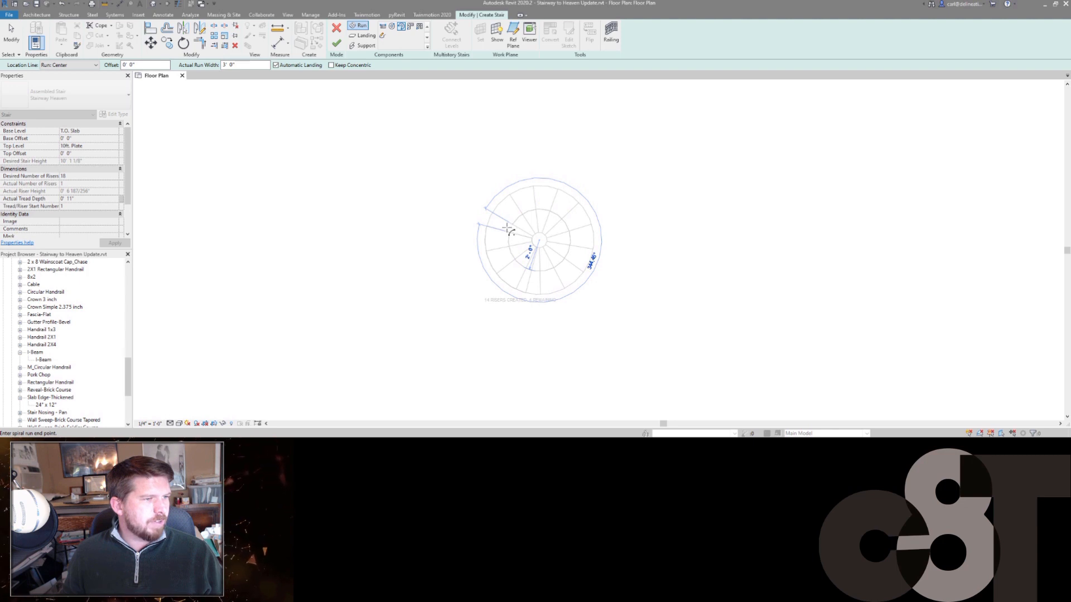
left_click(507, 228)
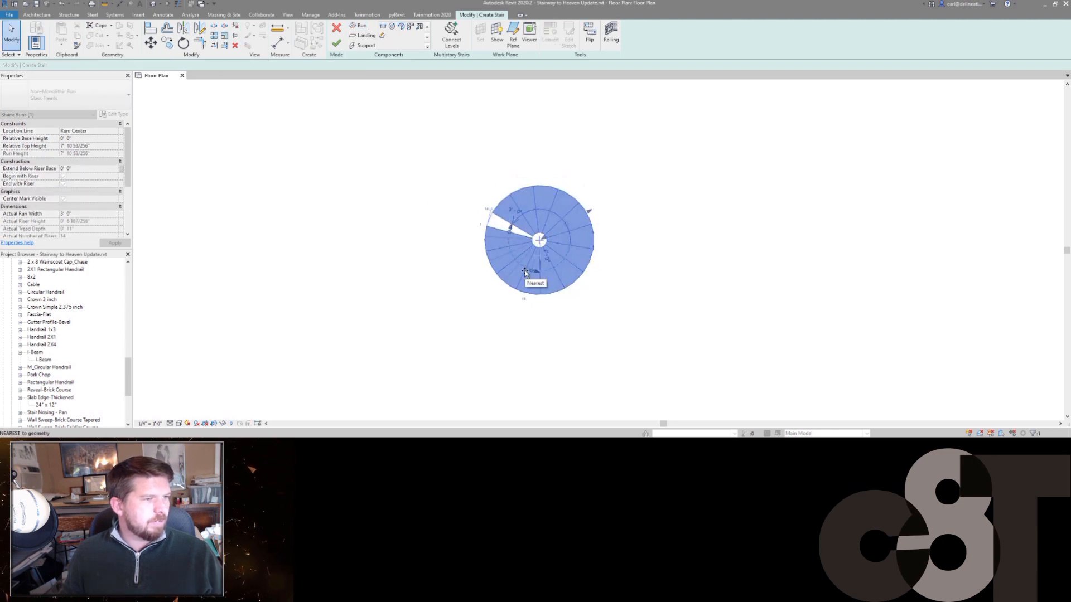
left_click_drag(524, 271, 524, 272)
left_click(593, 292)
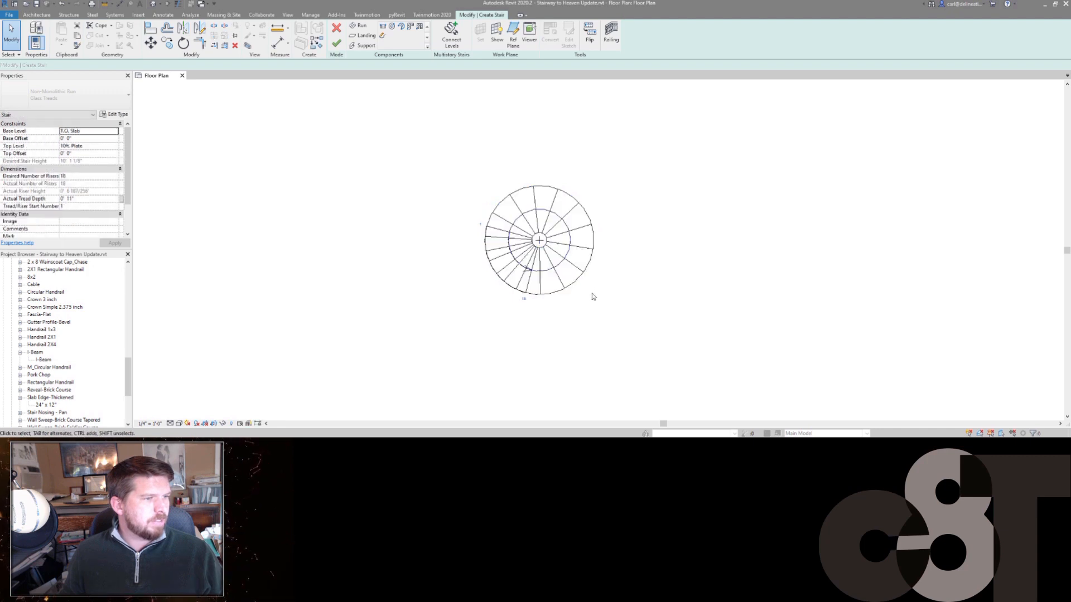
- Check the spiral run in the default 3D view and finish the stair
key("3")
key("d")
middle_click_drag(589, 269, 719, 242, "shift")
middle_click_drag(679, 304, 404, 313, "shift")
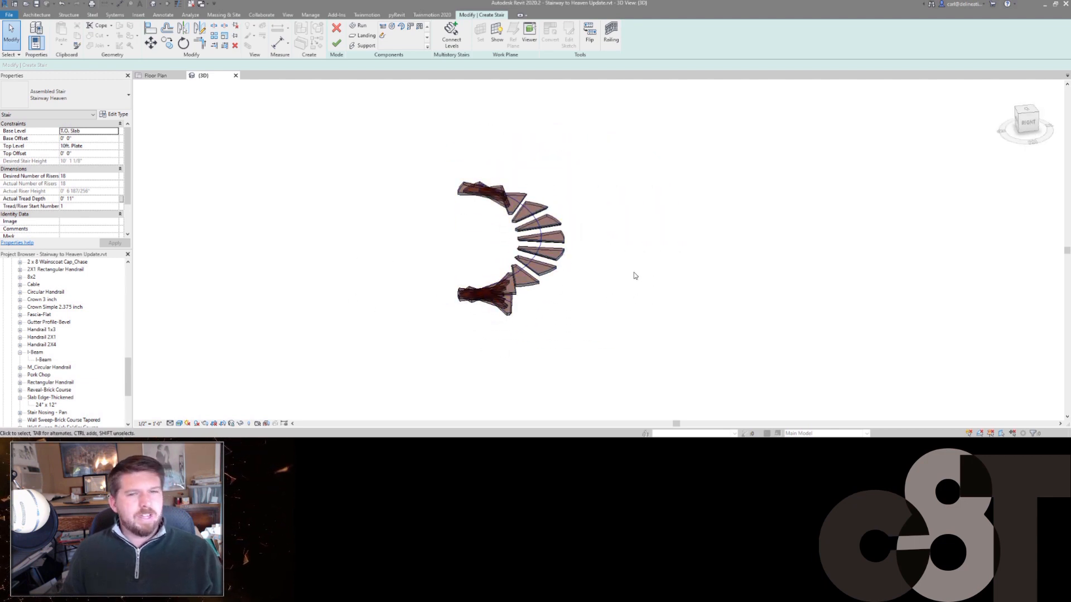
left_click(545, 224)
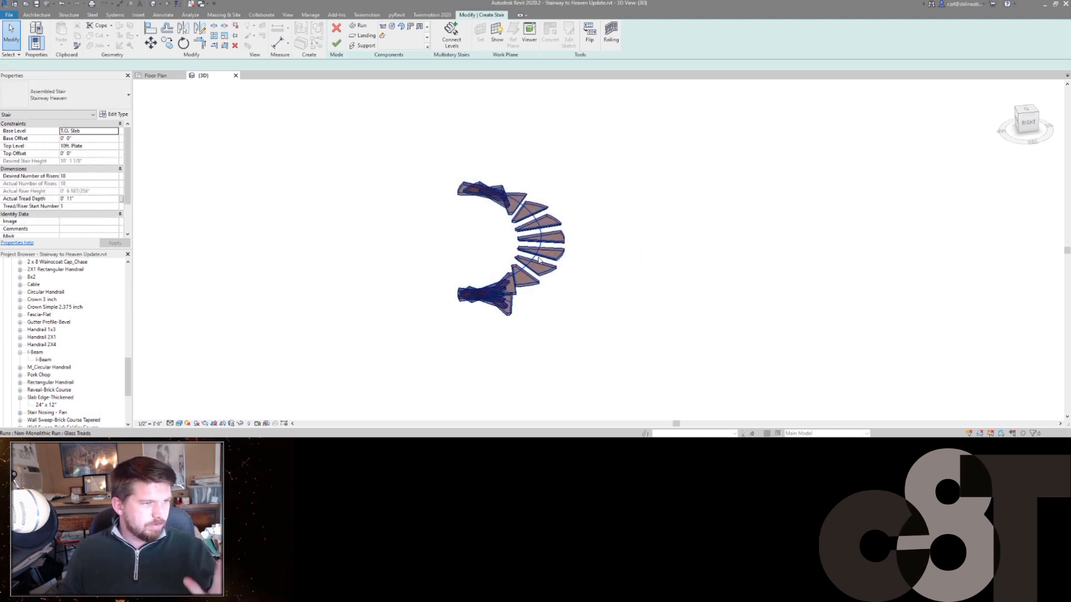
middle_click_drag(667, 263, 587, 296, "shift")
left_click(240, 134)
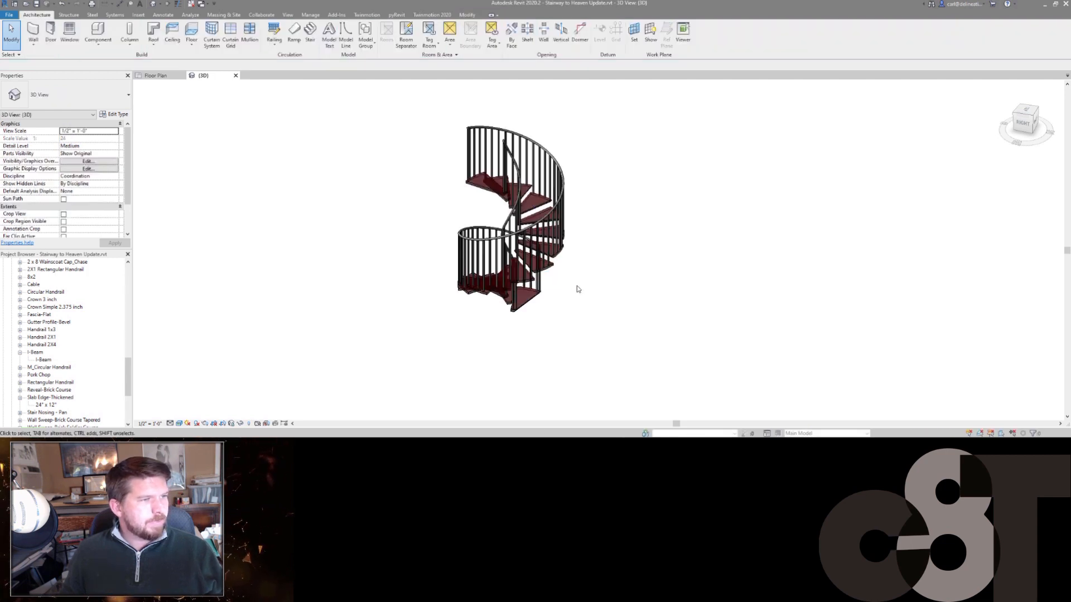
- Delete the outer and inner railings from the spiral stair
left_click(551, 212)
key("Delete")
left_click(516, 175)
key("Delete")
- Switch the spiral stair to the 7" max riser 11" tread assembled stair type
left_click(553, 249)
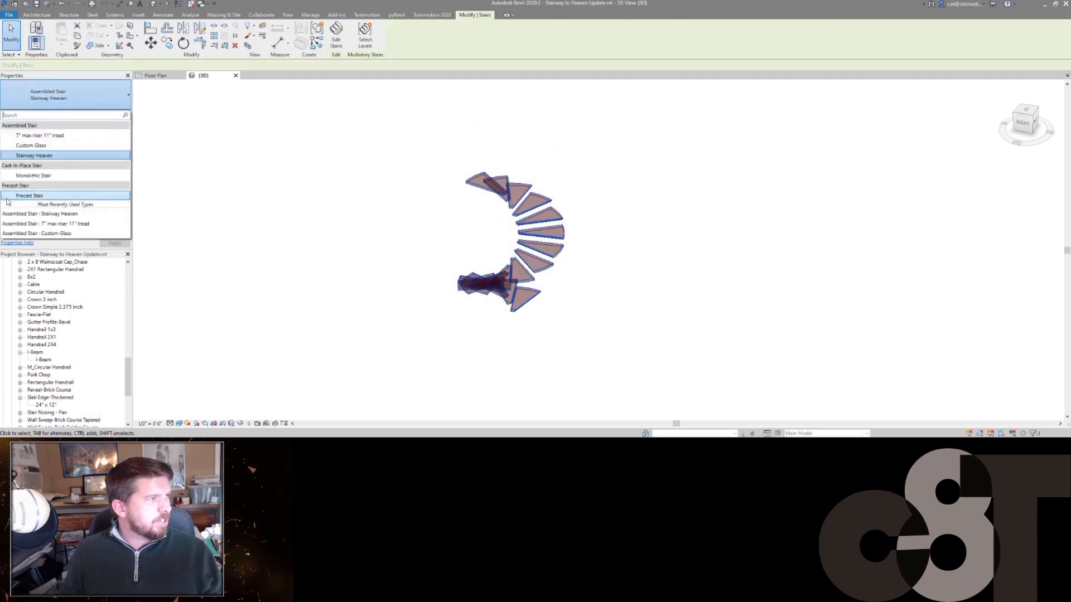
left_click(22, 135)
left_click(661, 229)
middle_click_drag(658, 229, 586, 265, "shift")
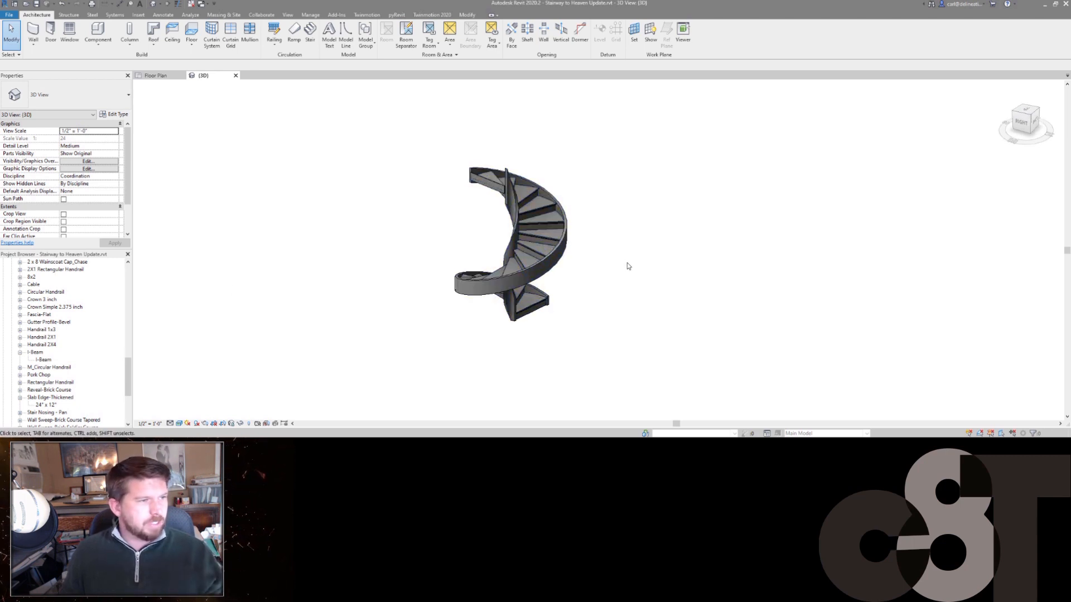
- Set the right and left supports of the 7" max riser 11" tread stair type to None and apply each change
left_click(549, 296)
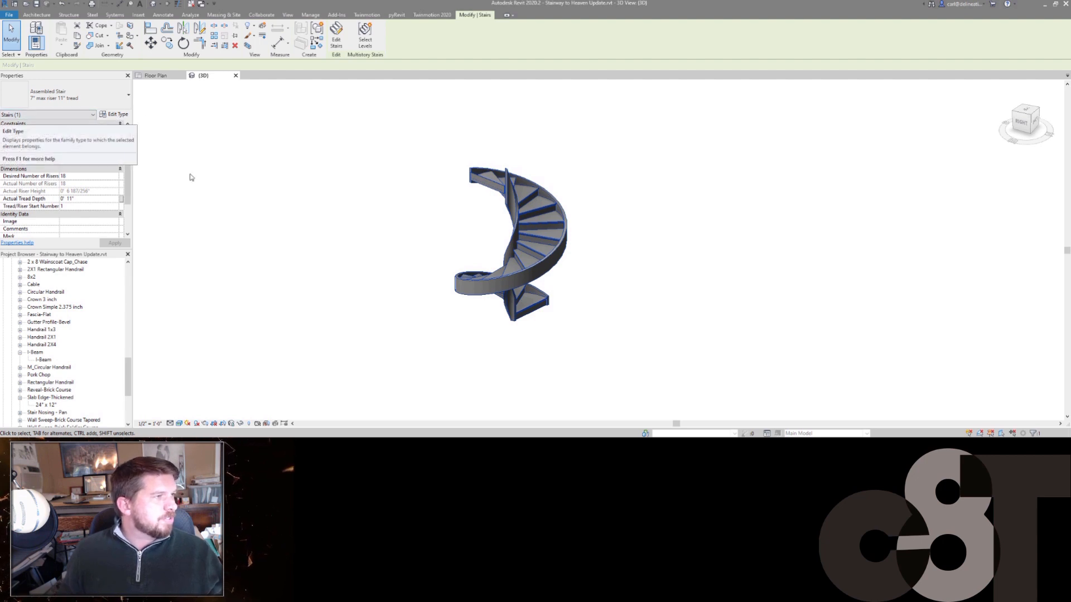
left_click(114, 114)
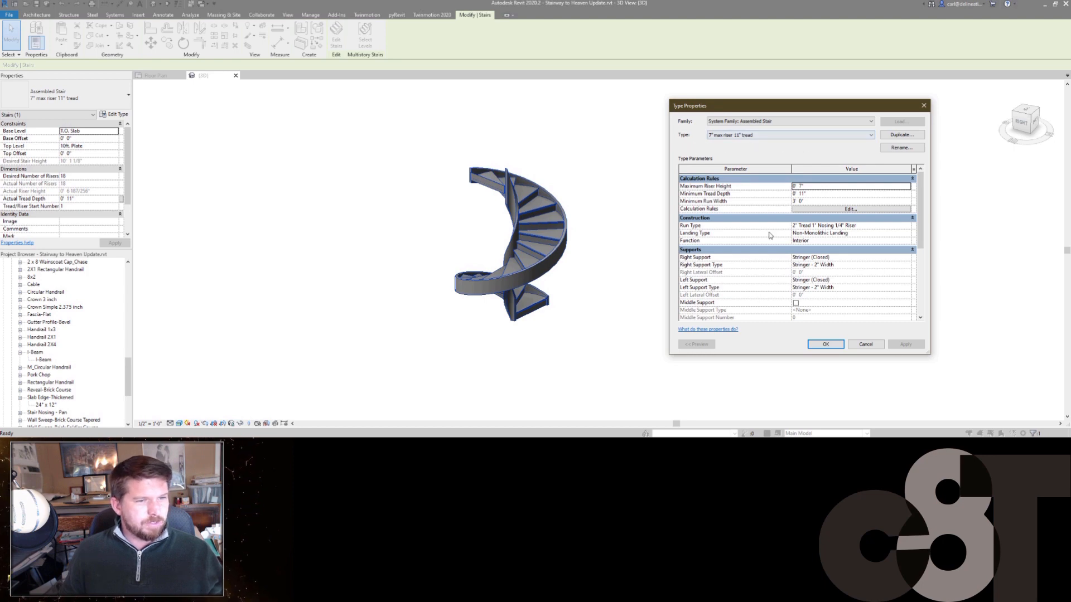
scroll(758, 237, "down", 2)
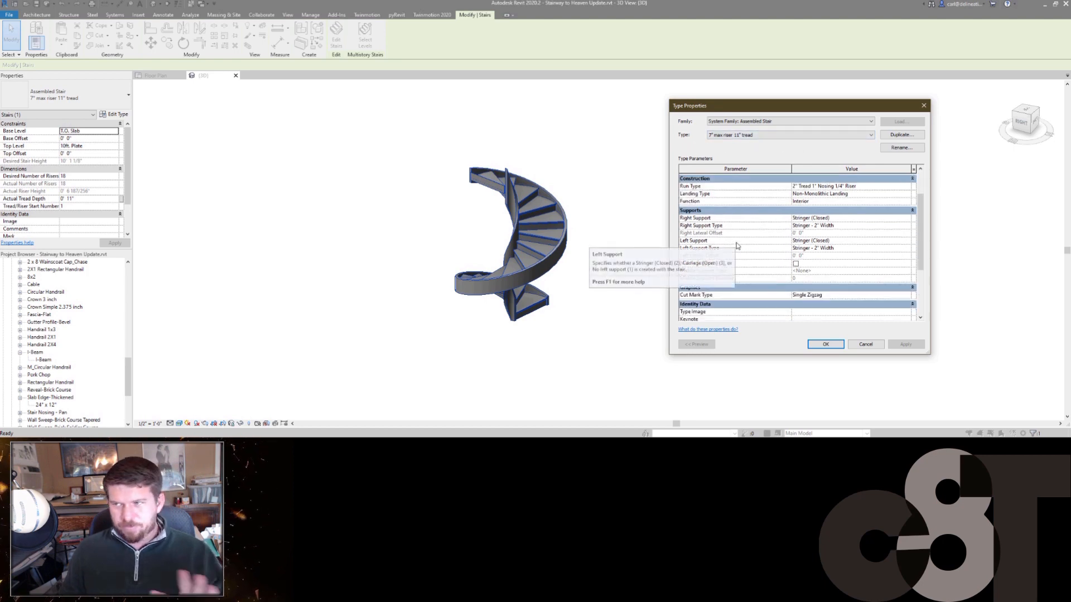
scroll(755, 245, "up", 2)
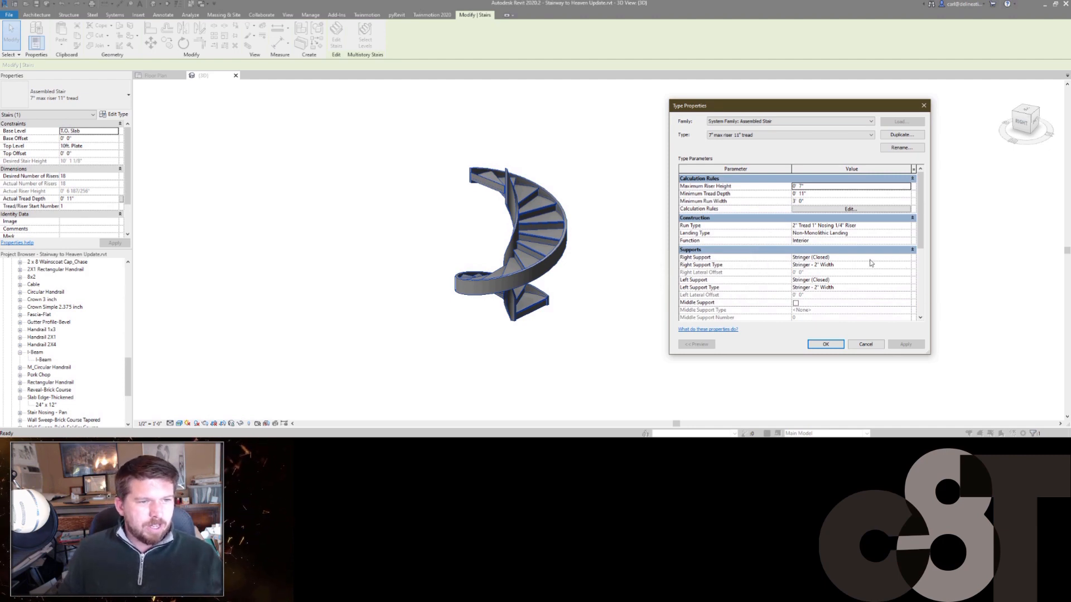
left_click(908, 258)
left_click(821, 265)
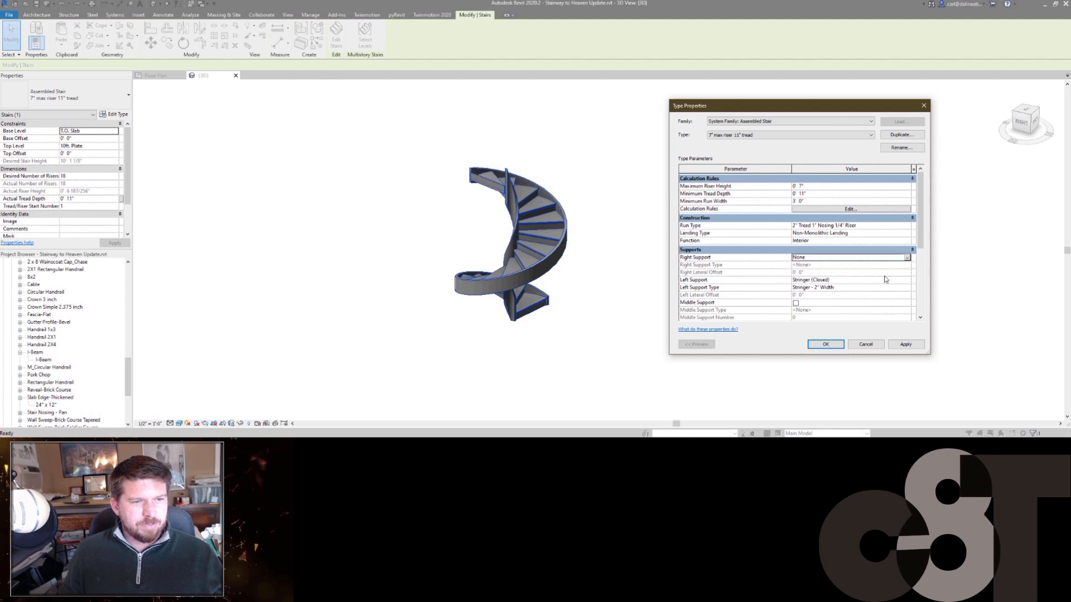
left_click(906, 345)
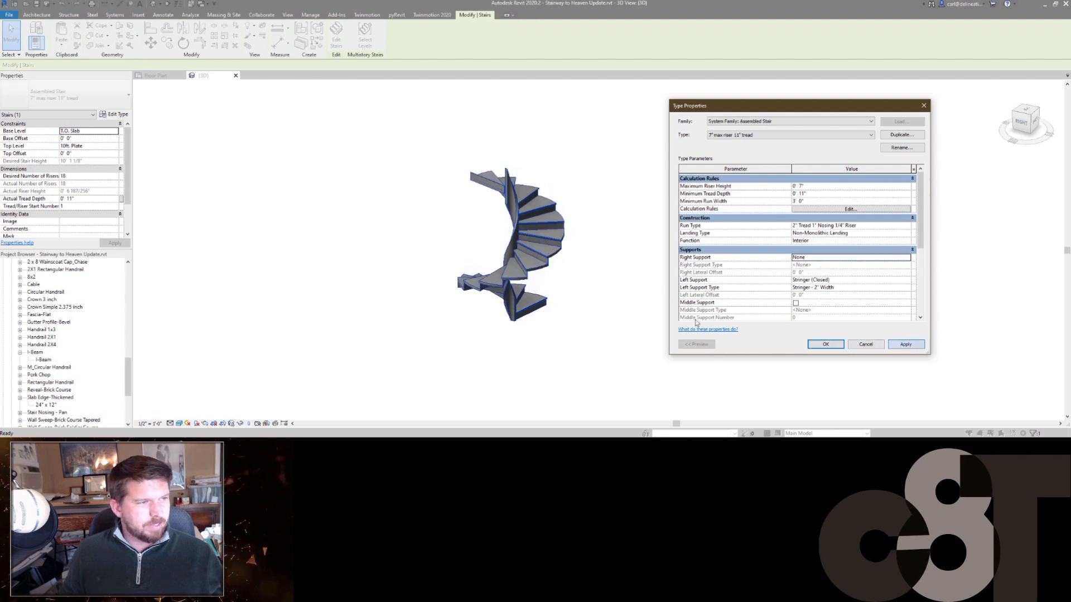
left_click(908, 280)
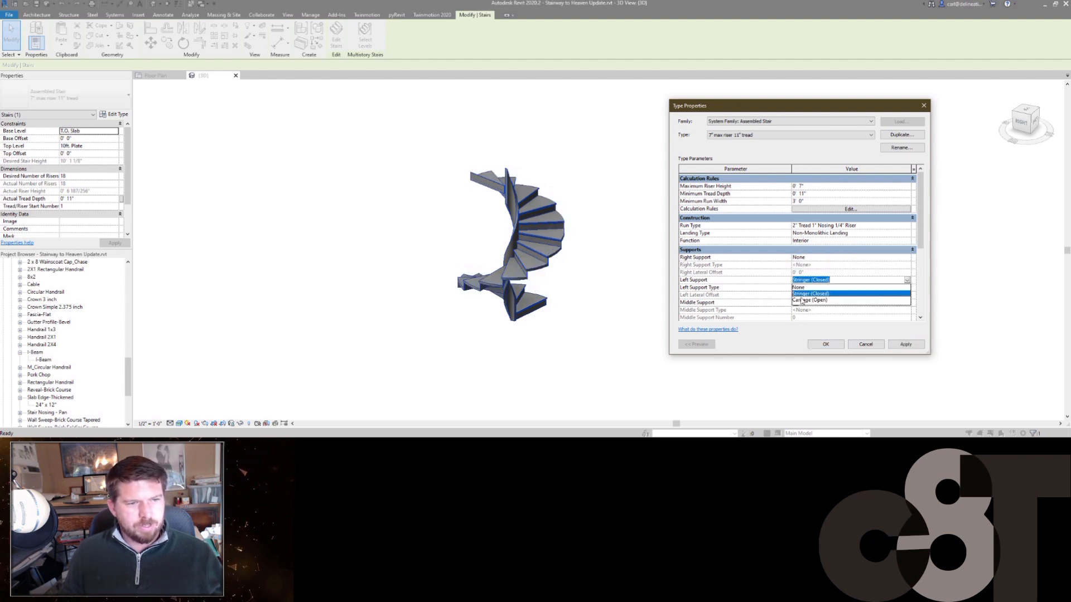
left_click(802, 287)
left_click(905, 345)
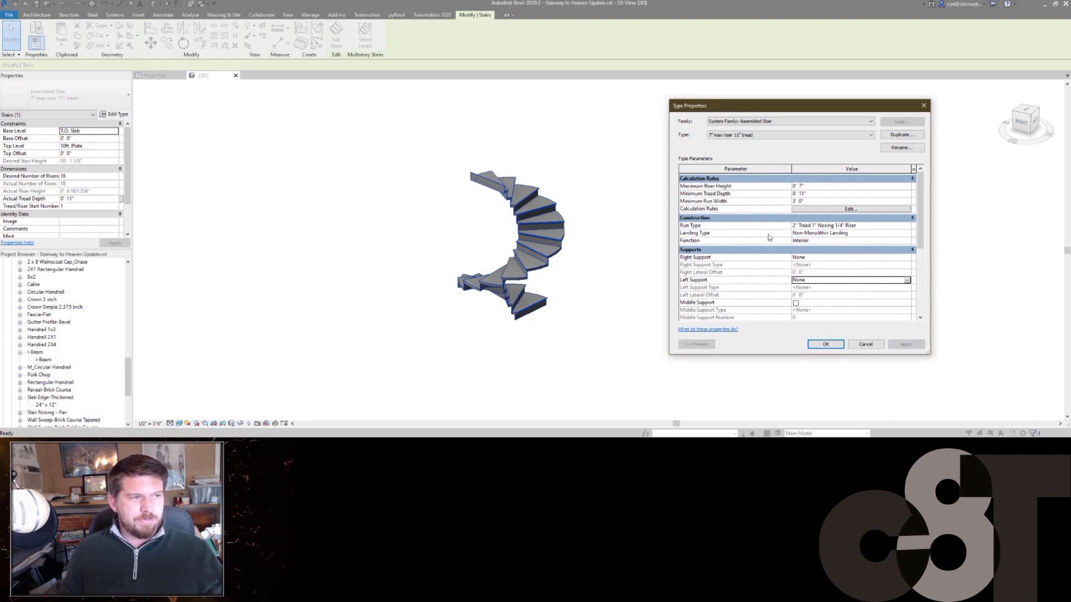
- Test the 2" Tread 1" Nosing 1/4" Riser run type with its treads turned off, and with treads restored and risers turned off
left_click(838, 228)
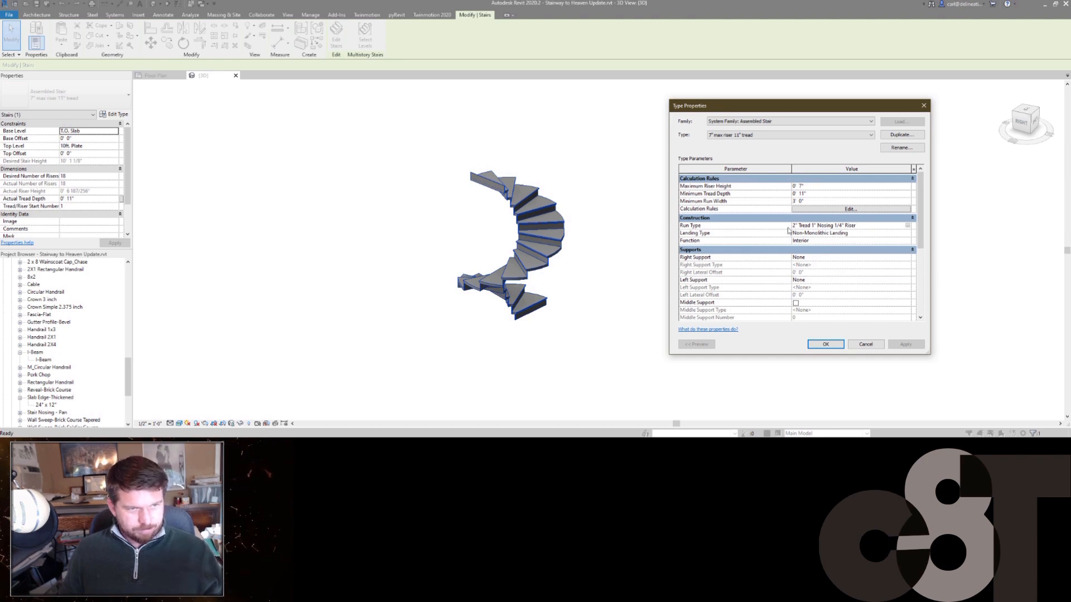
left_click(910, 225)
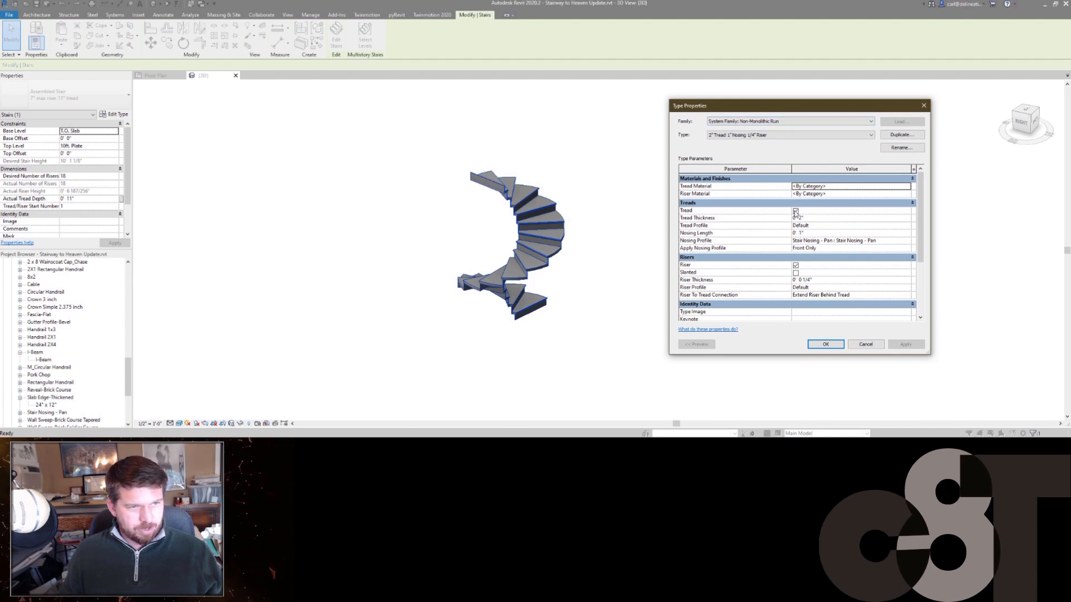
left_click(796, 211)
left_click(903, 344)
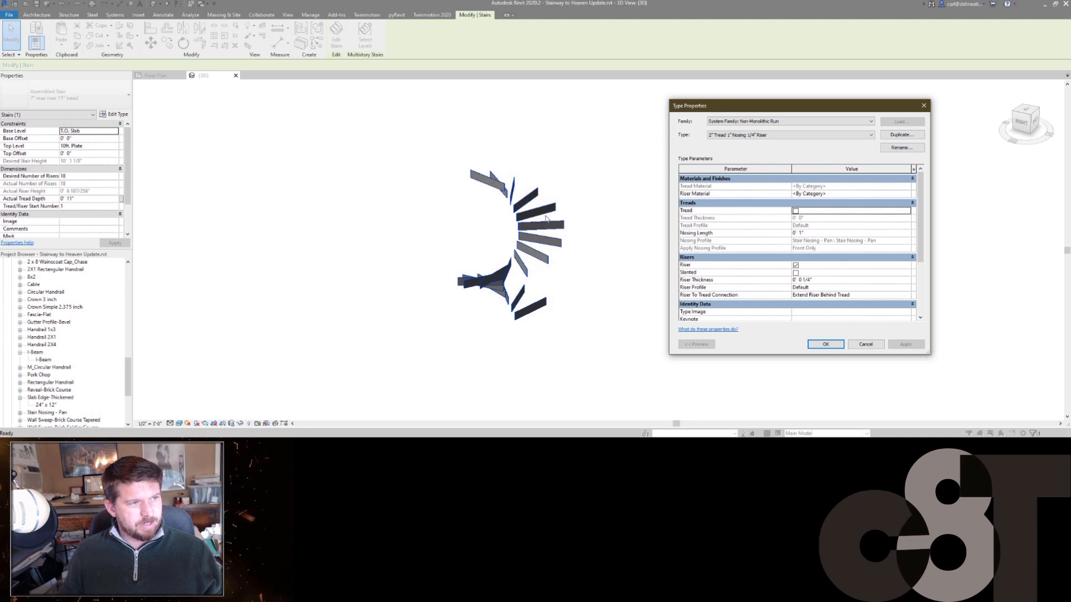
left_click(795, 210)
left_click(795, 265)
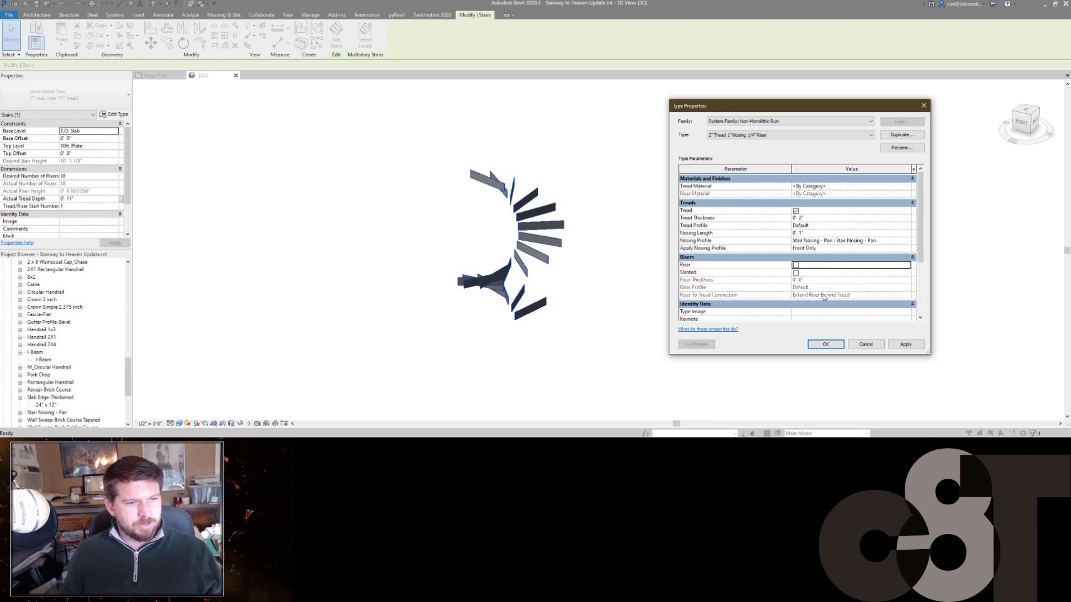
left_click(907, 345)
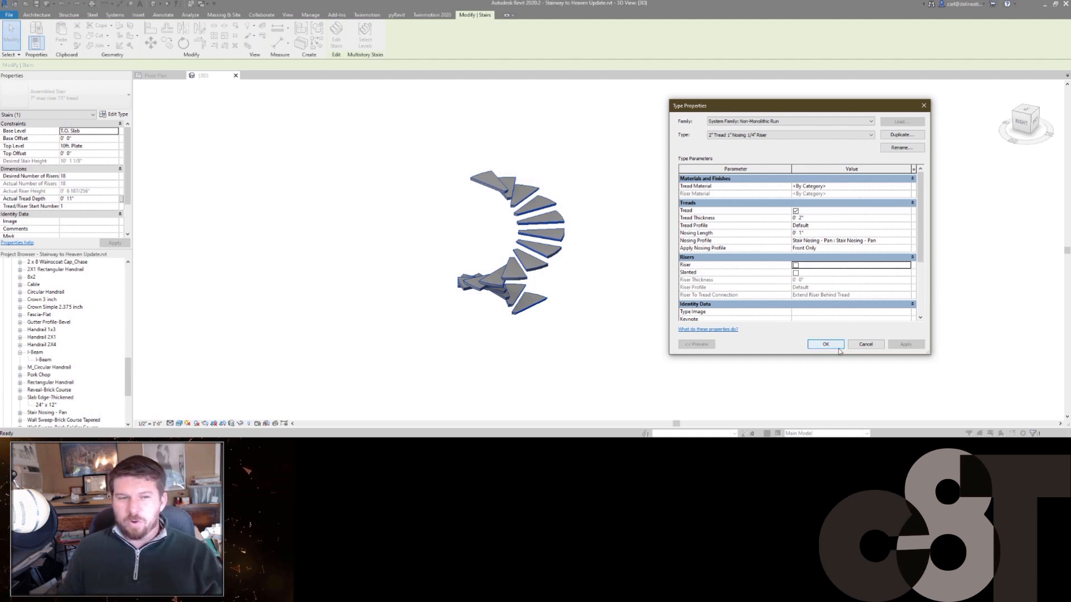
- Discard the run type edits and undo the support changes and the switch away from the Stairway Heaven stair type
left_click(866, 345)
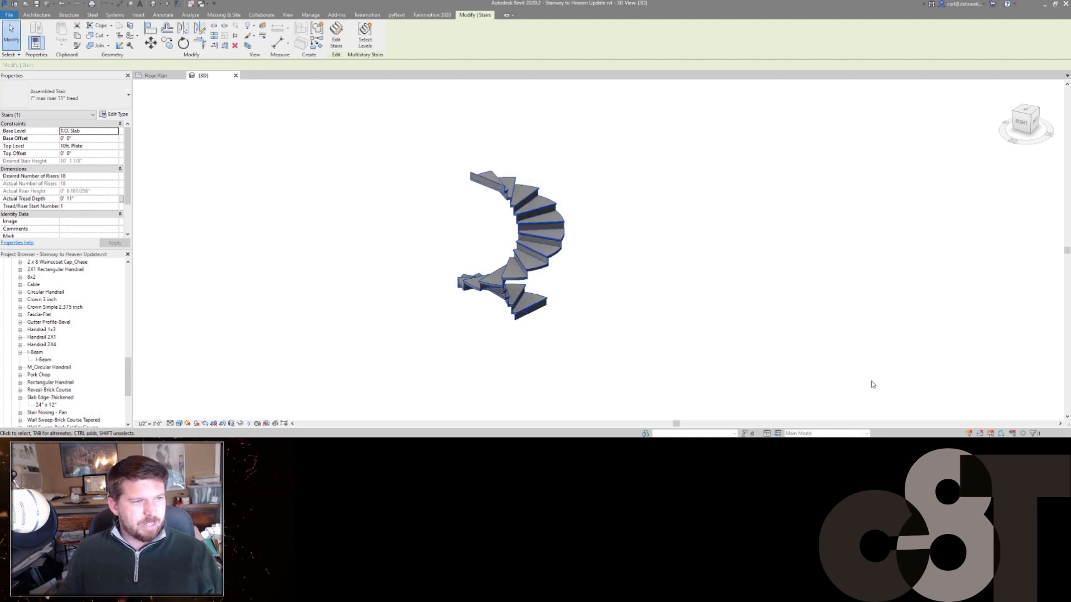
key("ctrl+z")
key("ctrl+z")
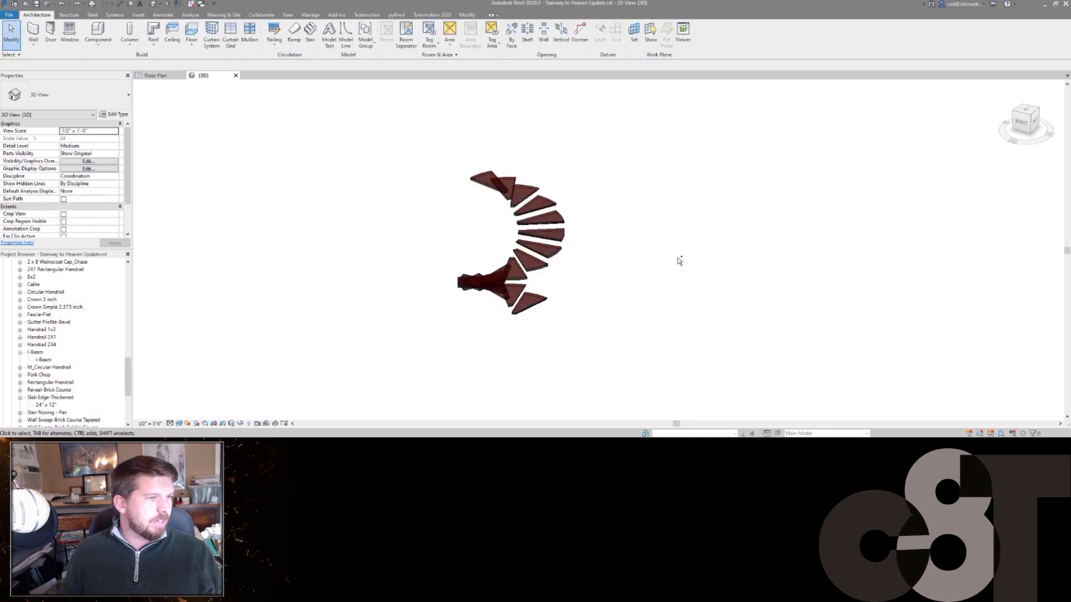
- Examine the Stairway Heaven spiral stair's glass treads from several sides and from above
left_click(563, 236)
middle_click_drag(562, 235, 585, 230, "shift")
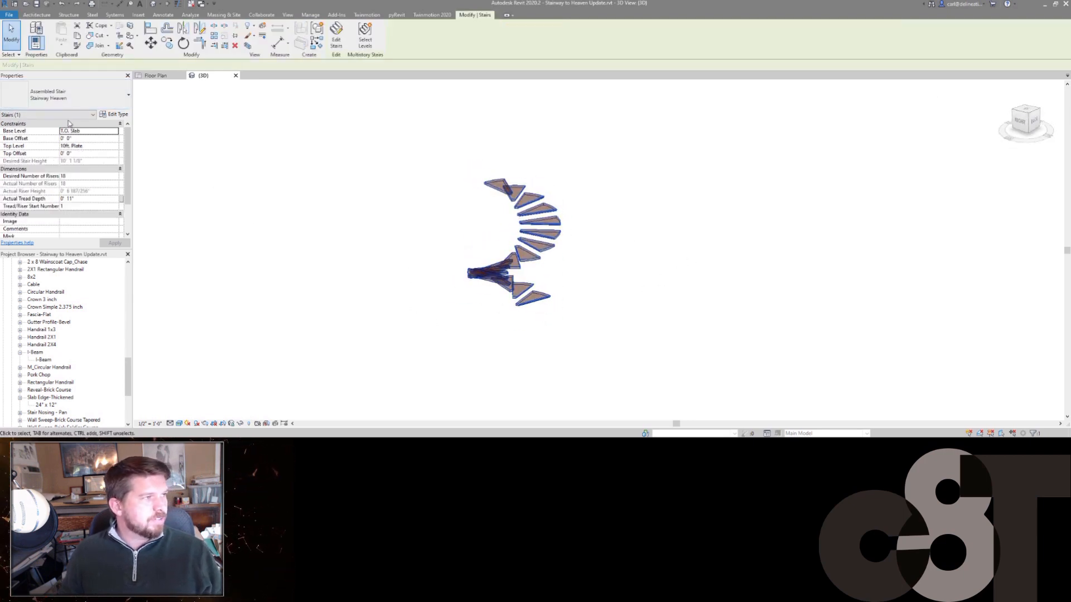
left_click(381, 218)
middle_click_drag(381, 218, 586, 258, "shift")
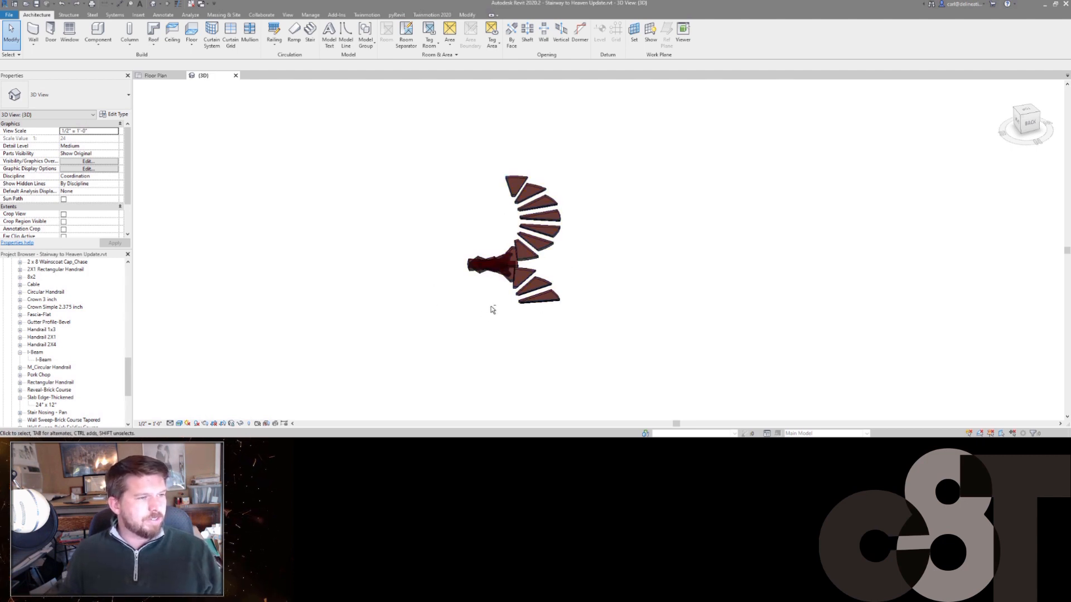
middle_click_drag(493, 306, 648, 292, "shift")
left_click(648, 292)
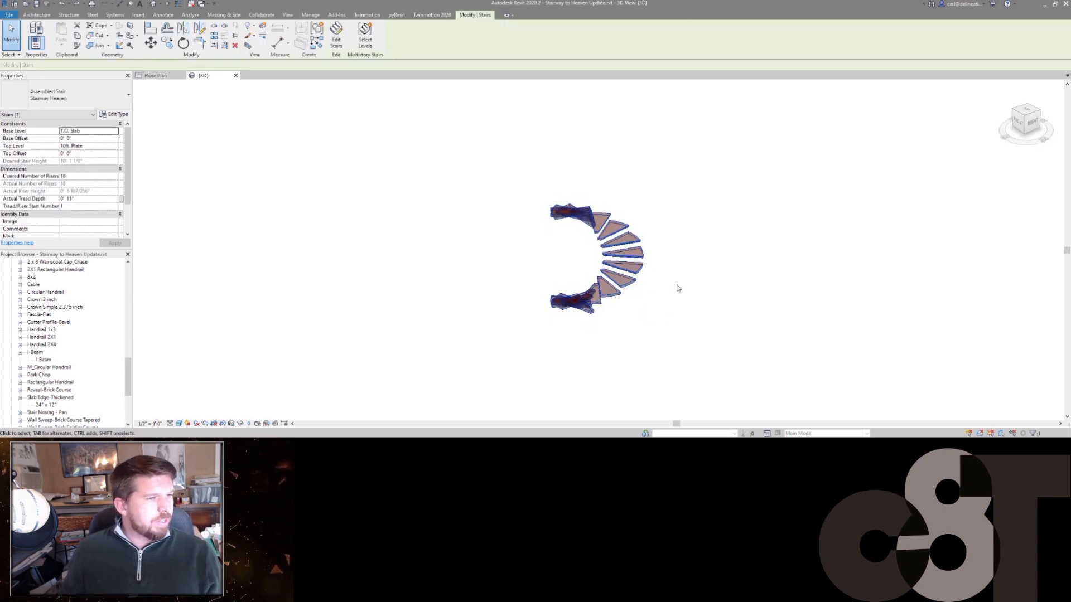
middle_click_drag(496, 225, 592, 246, "shift")
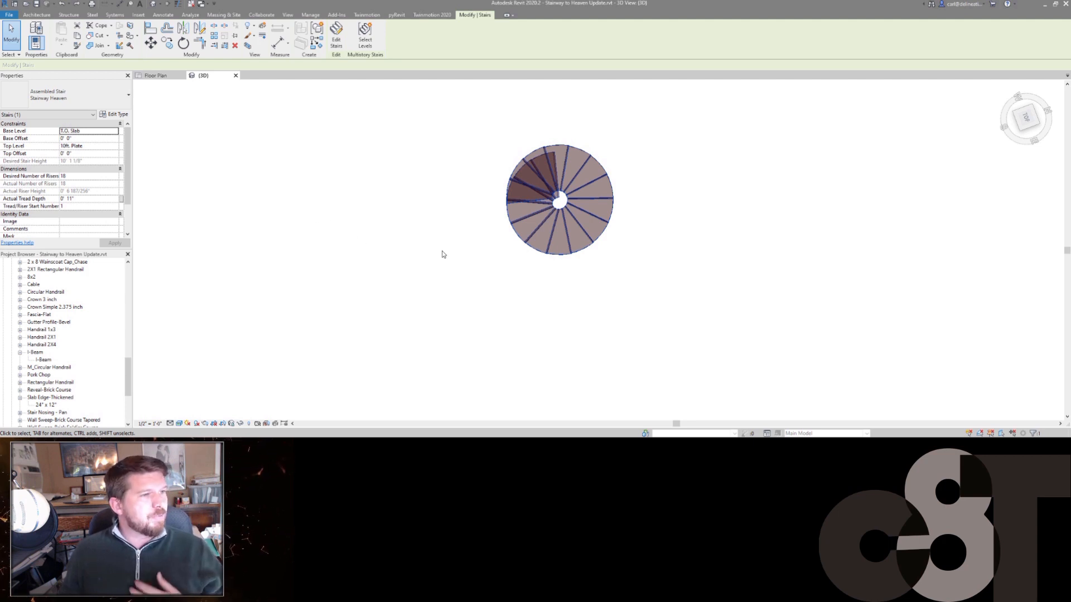
middle_click_drag(443, 254, 516, 277, "shift")
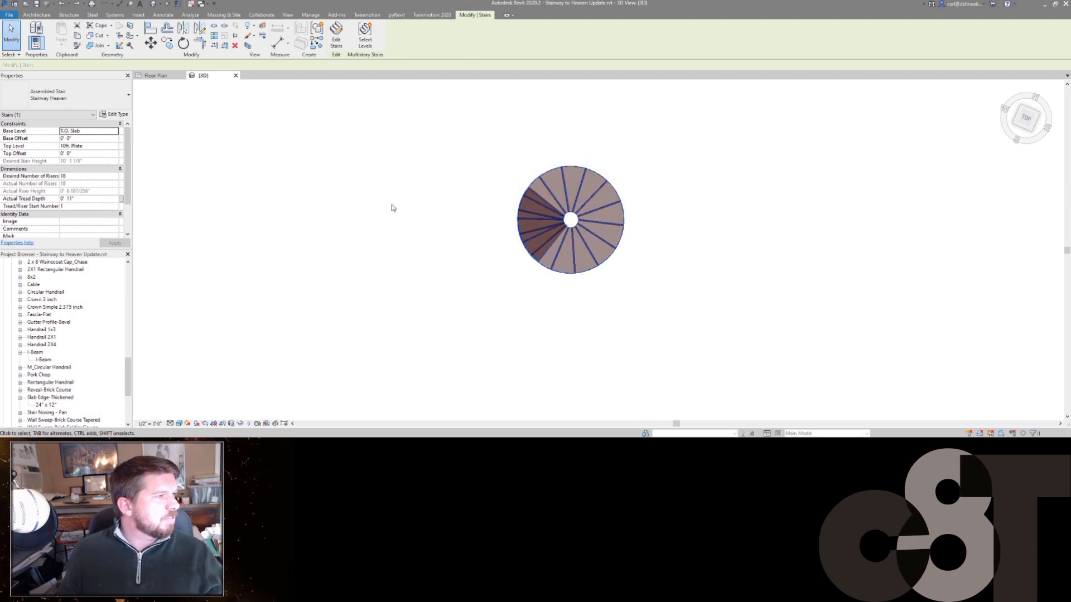
- Set the minimum run width of the Stairway Heaven stair type to 1000 mm and accept the type change
key("Escape")
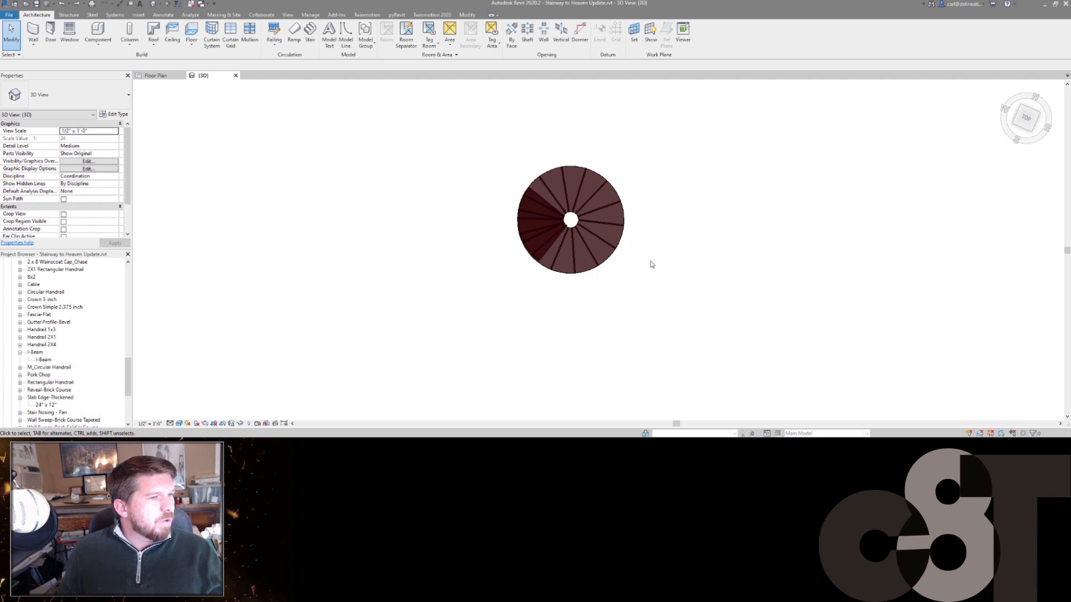
left_click(118, 115)
key("Escape")
left_click(608, 229)
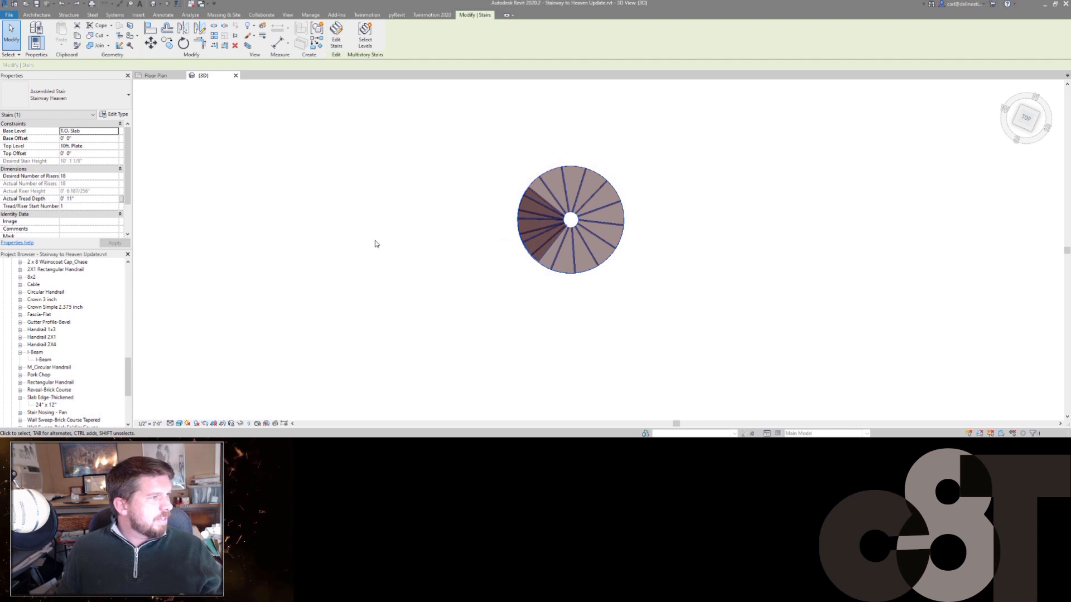
scroll(96, 161, "down", 2)
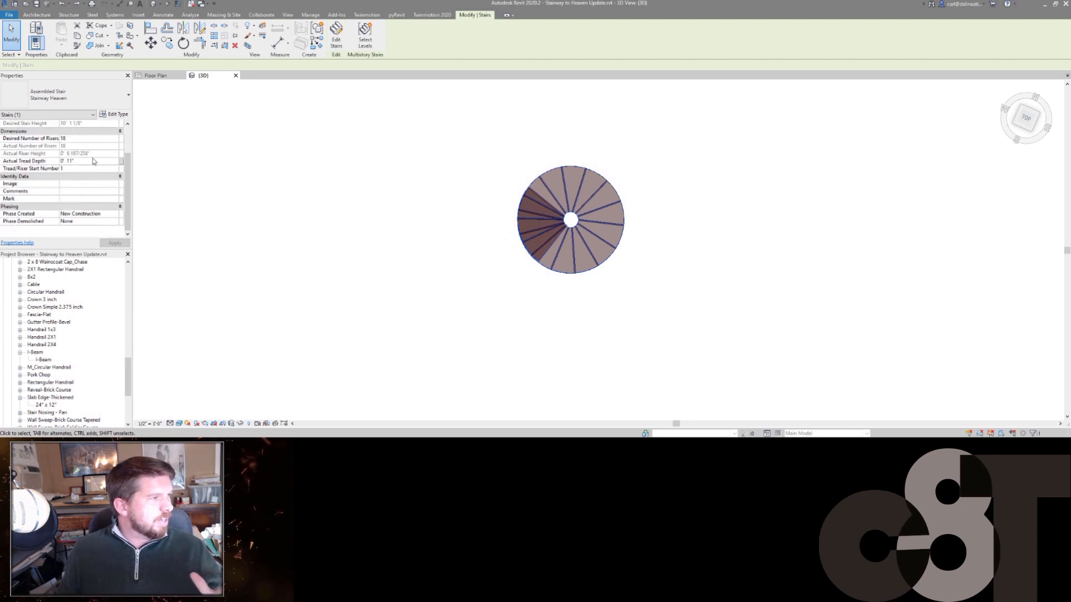
scroll(86, 190, "up", 2)
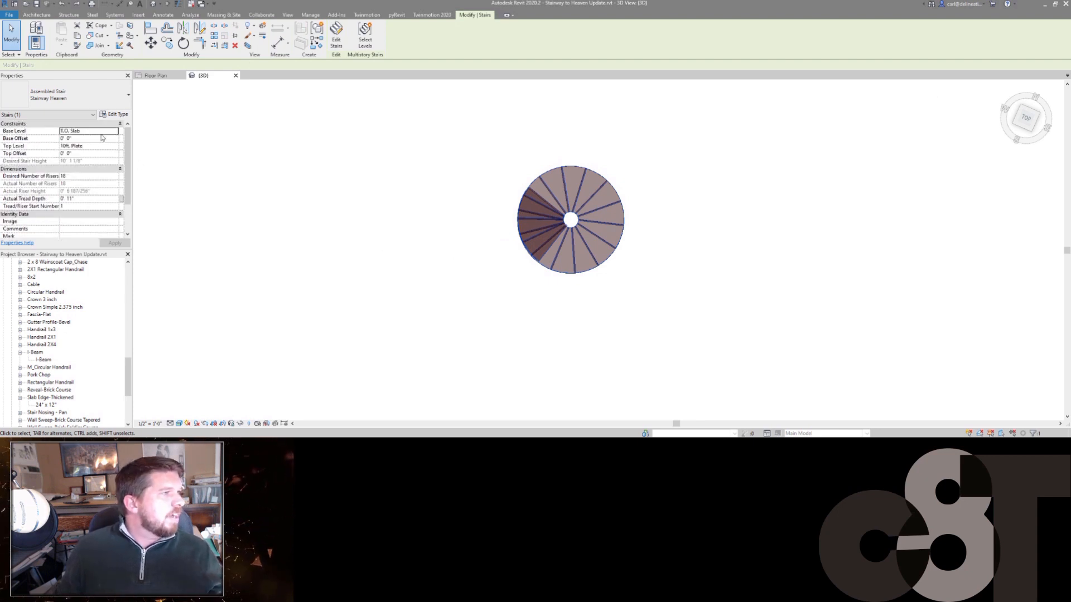
left_click(113, 114)
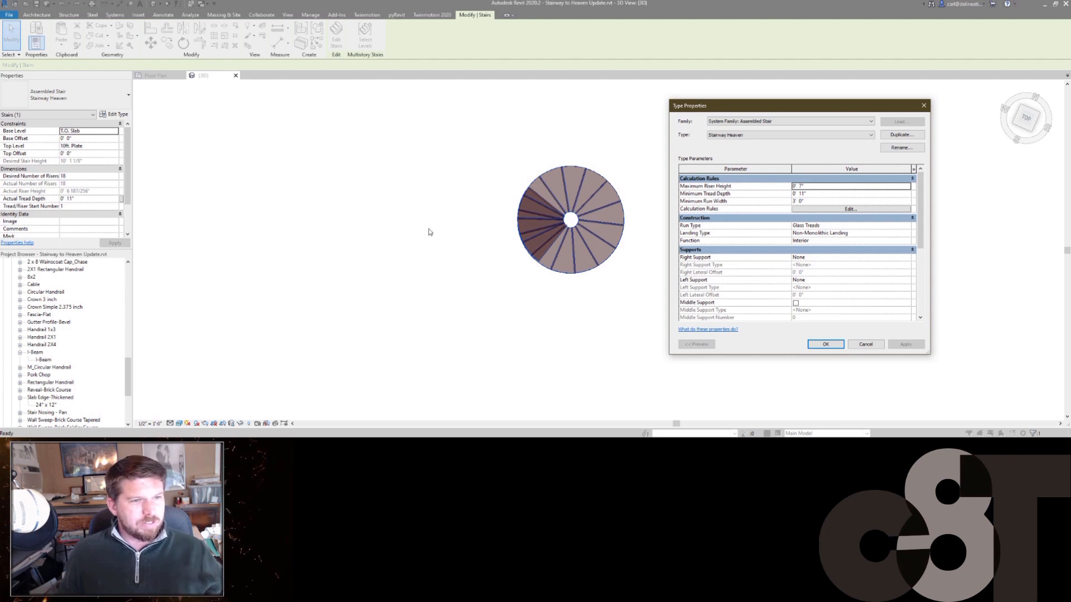
left_click(815, 201)
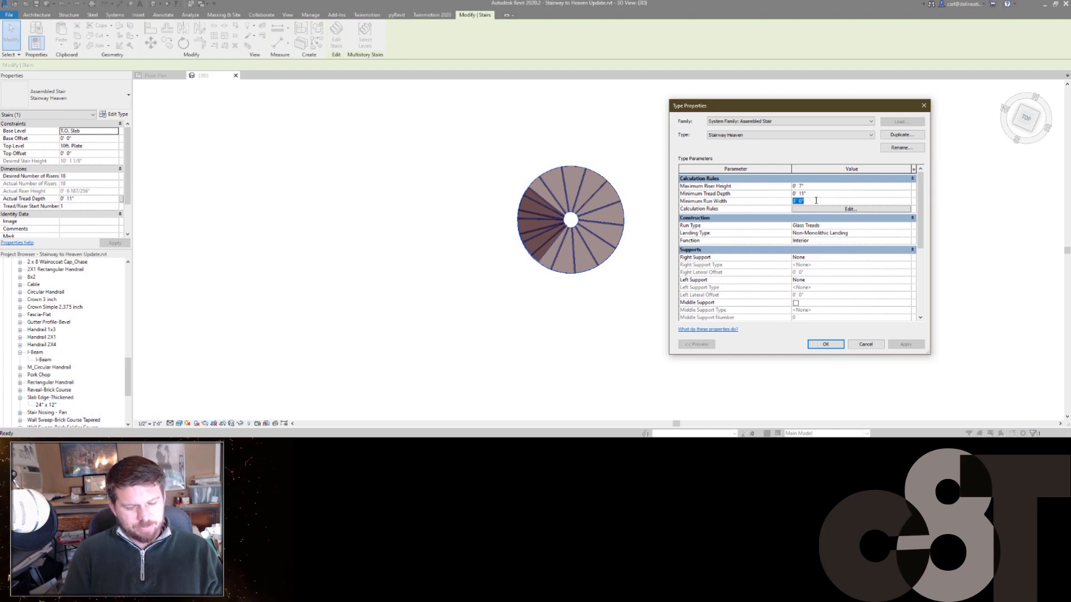
type("1000mm")
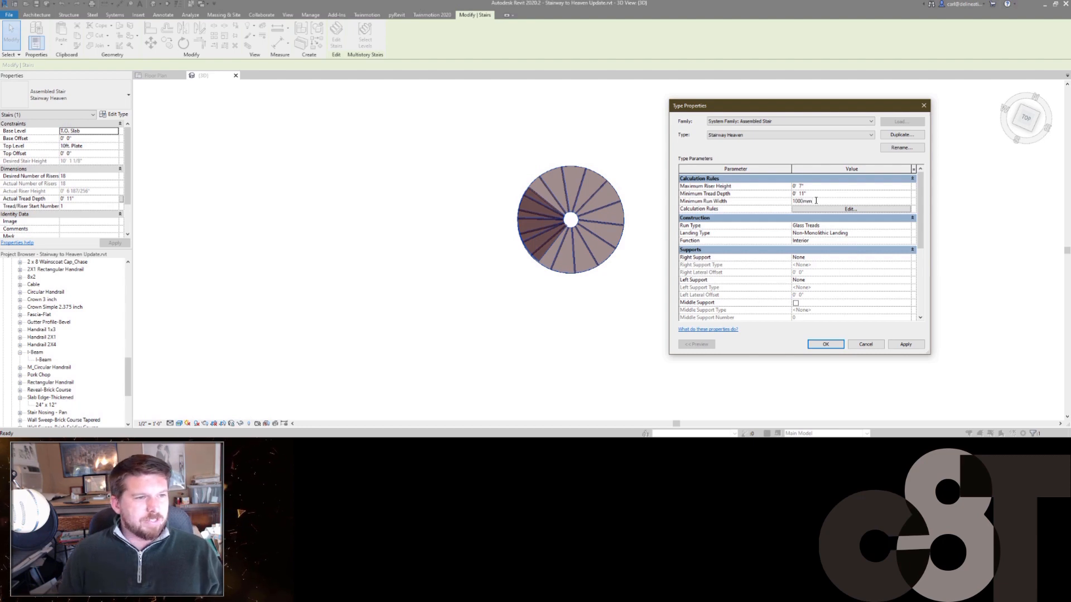
key("Return")
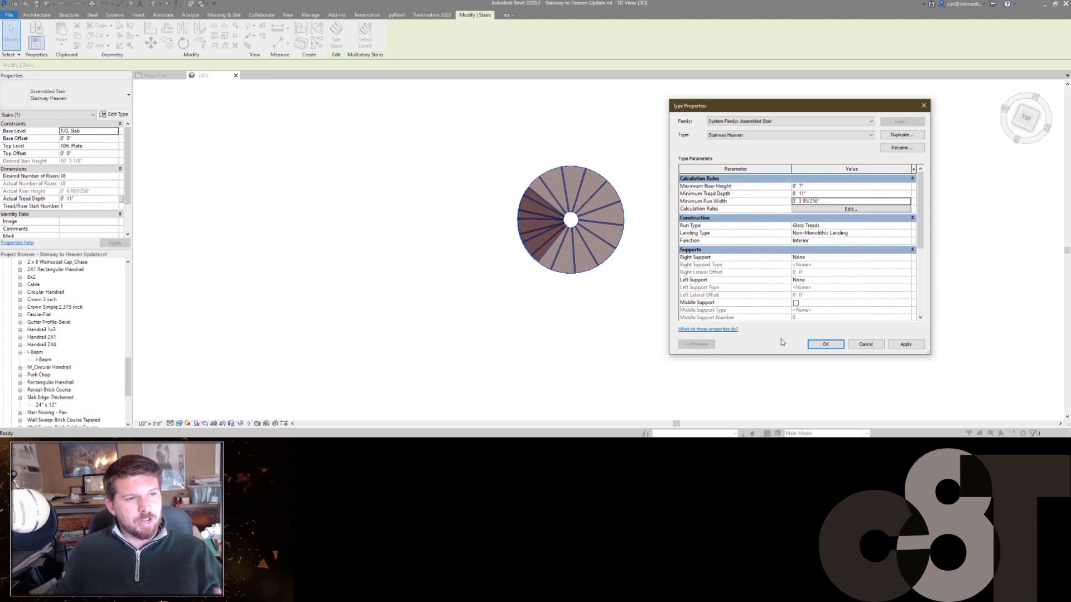
left_click(836, 204)
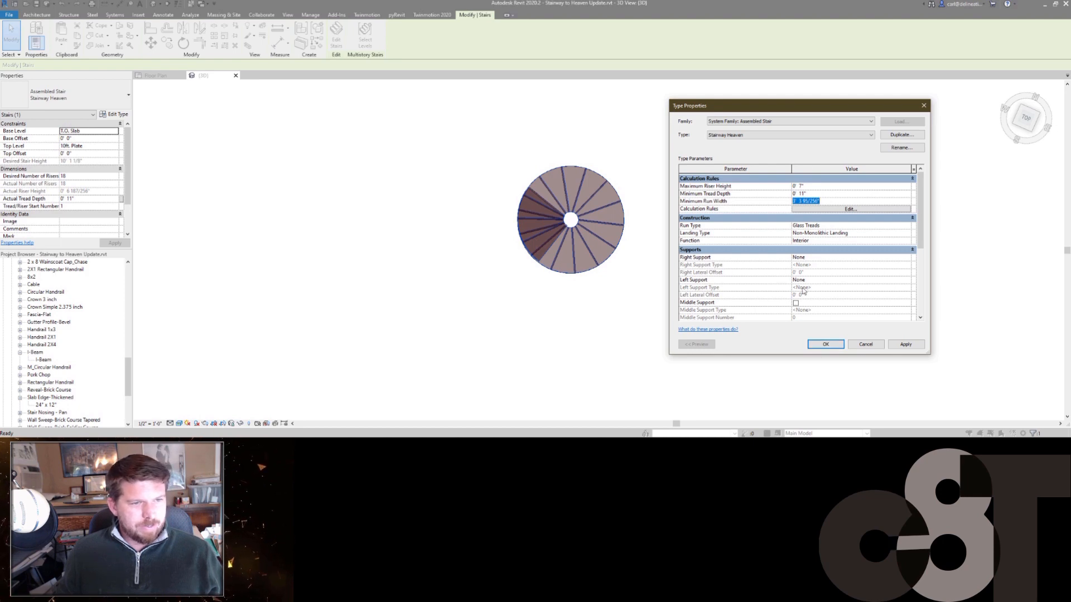
left_click(825, 344)
- Check the calculation rule values in the Stairway Heaven stair type's properties and leave them without making changes
left_click(557, 254)
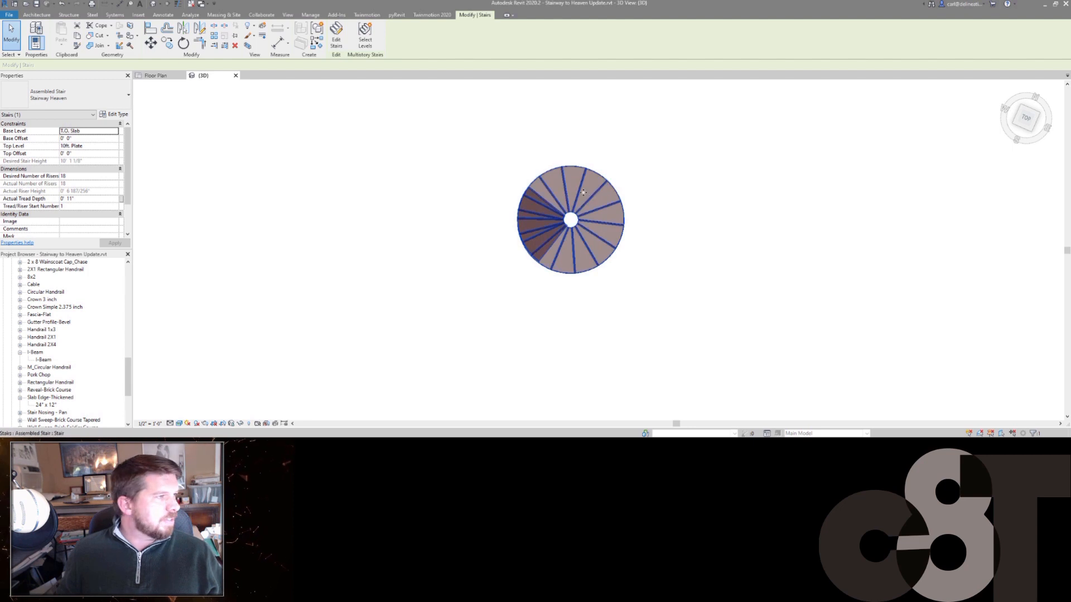
left_click(113, 115)
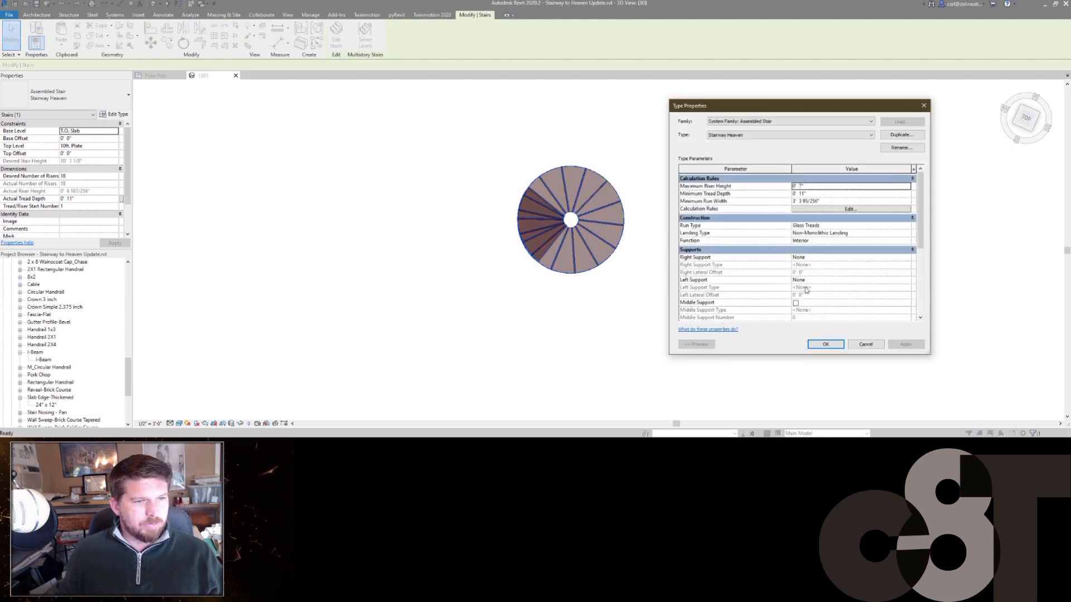
left_click(866, 345)
left_click(381, 191)
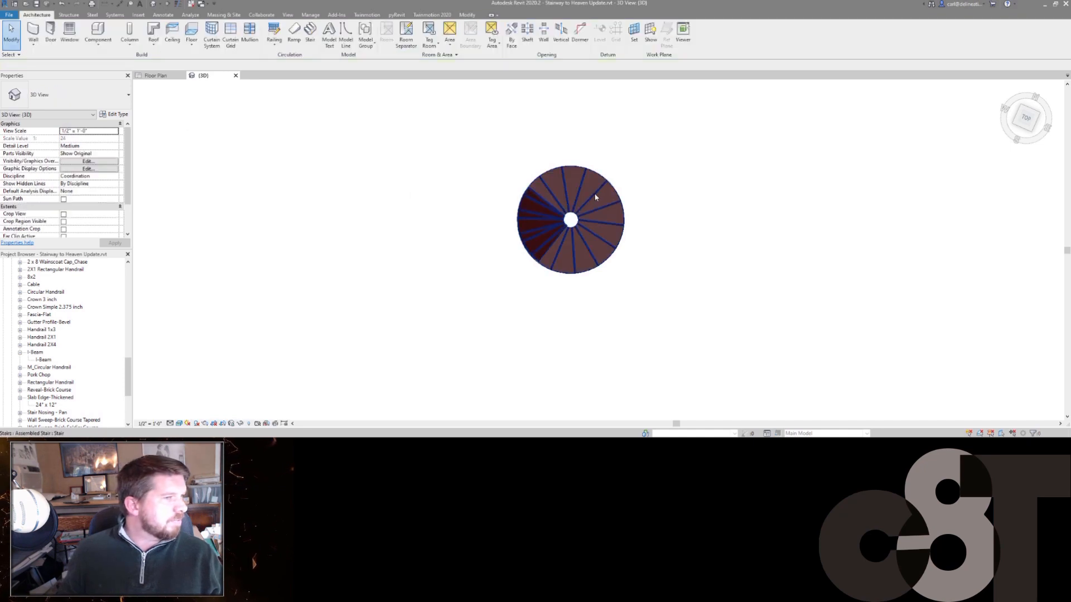
- Edit the spiral stair to set its run's actual width to 1000 mm, and finish the stair edit
left_click(594, 196)
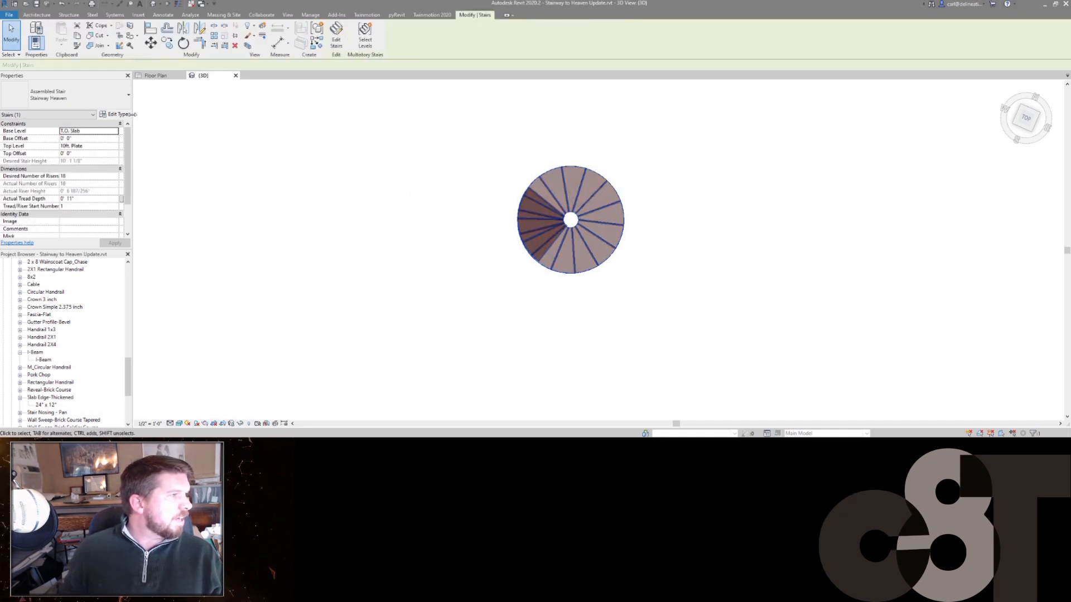
left_click(336, 35)
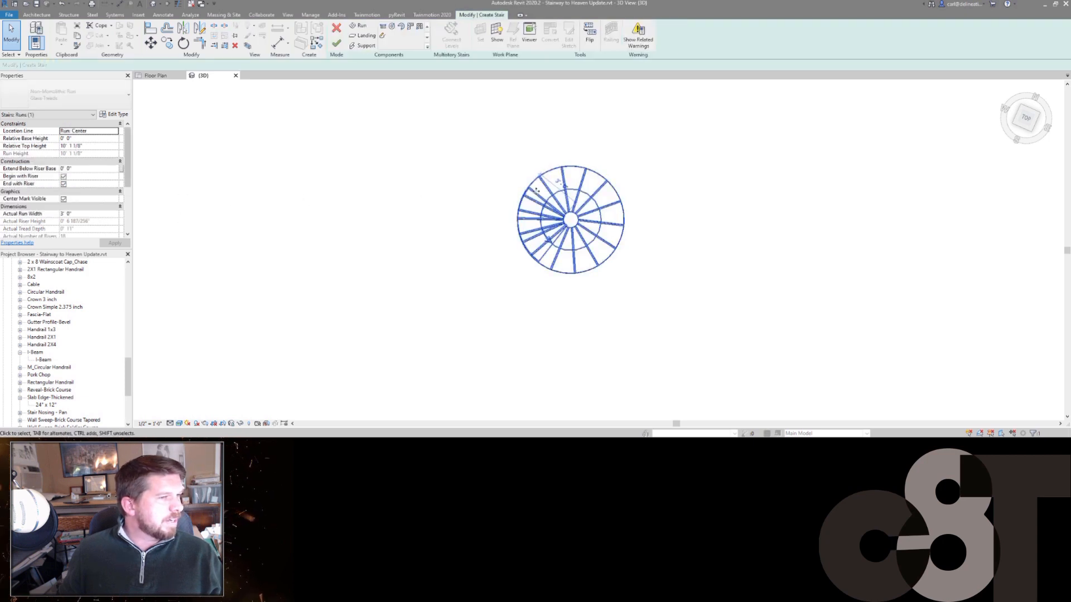
left_click(88, 214)
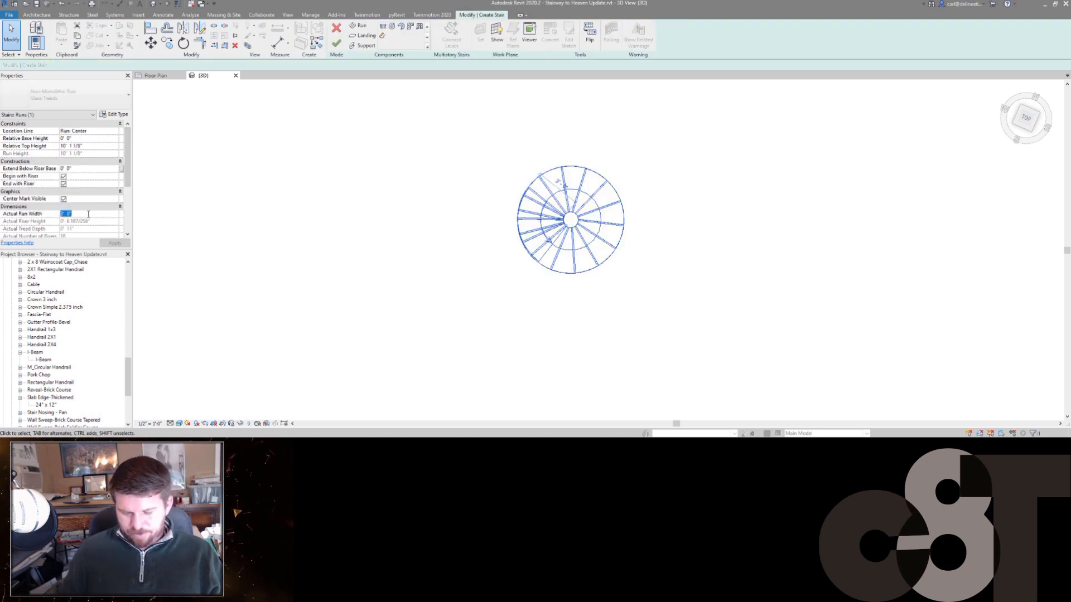
type("1000mm")
key("Return")
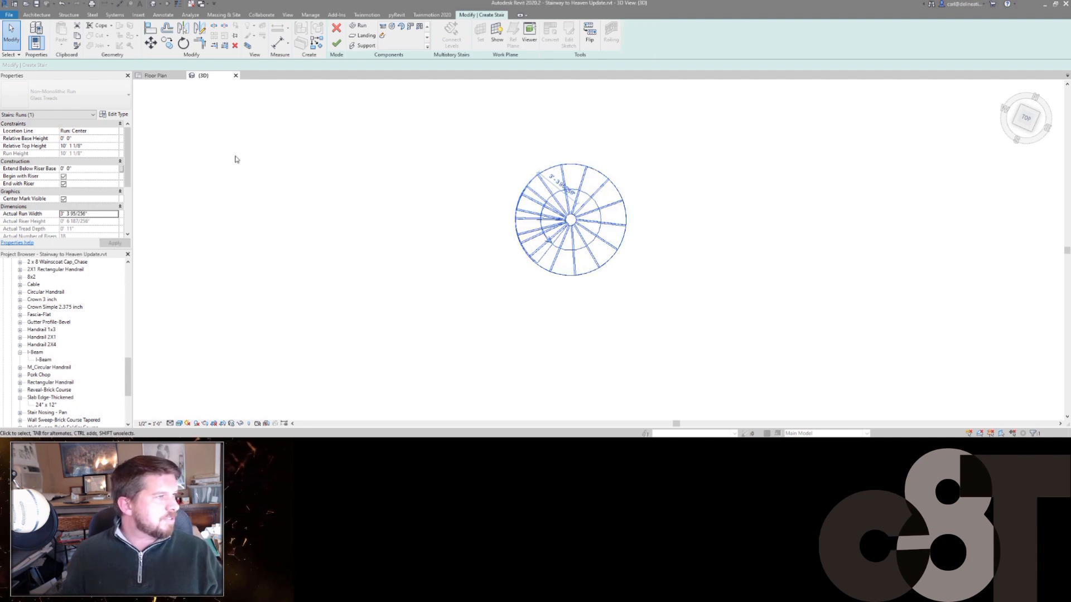
left_click(337, 43)
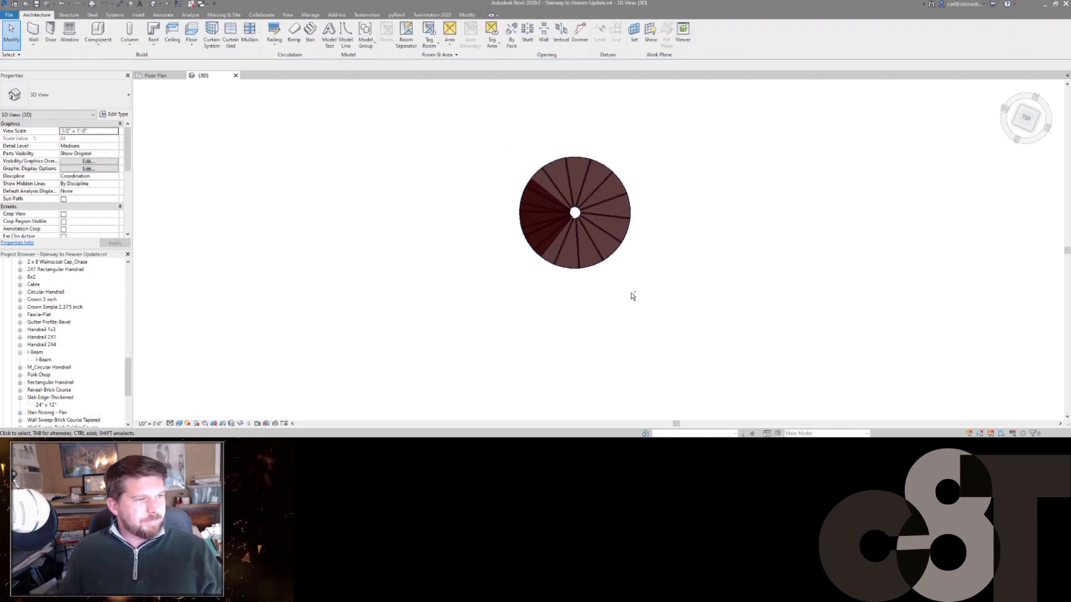
mouse_move(631, 293)
middle_mouse_down("shift")
mouse_move(579, 141)
mouse_move(579, 268)
middle_mouse_up("shift")
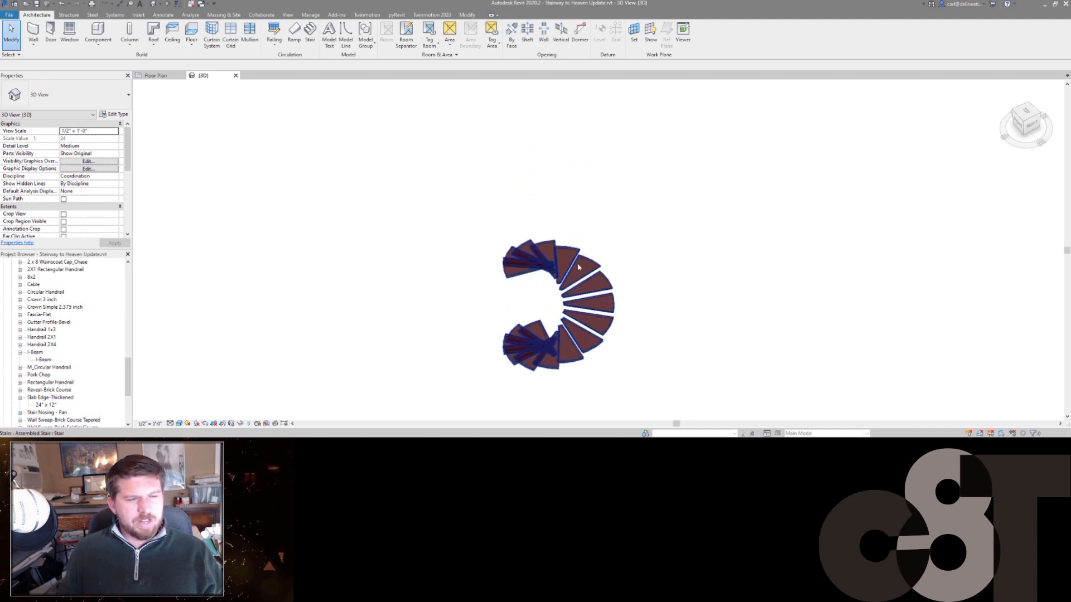
middle_click_drag(605, 351, 599, 290, "shift")
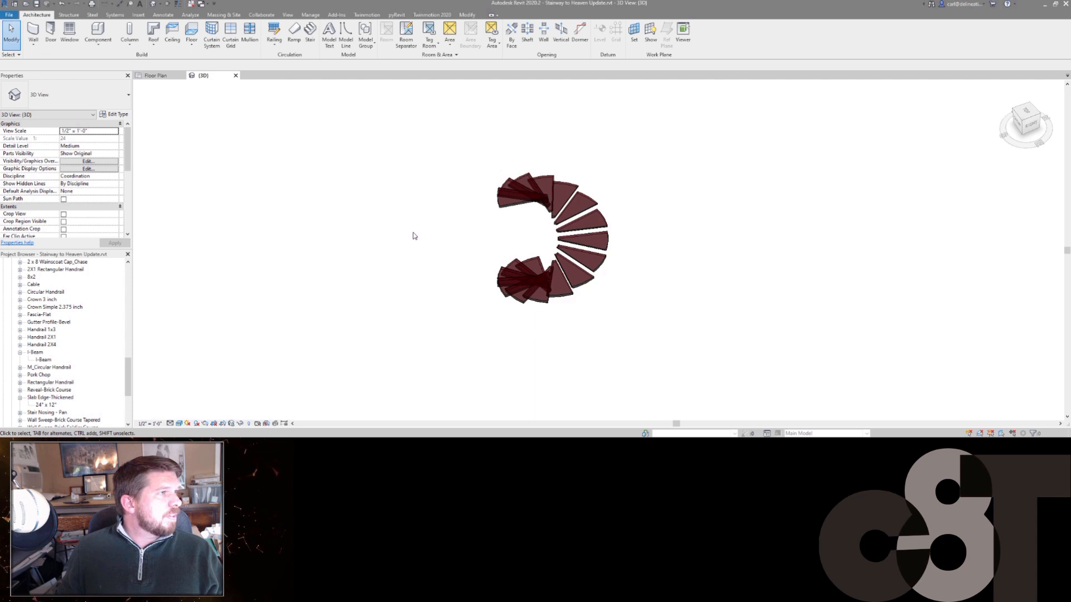
middle_click_drag(473, 285, 530, 284, "shift")
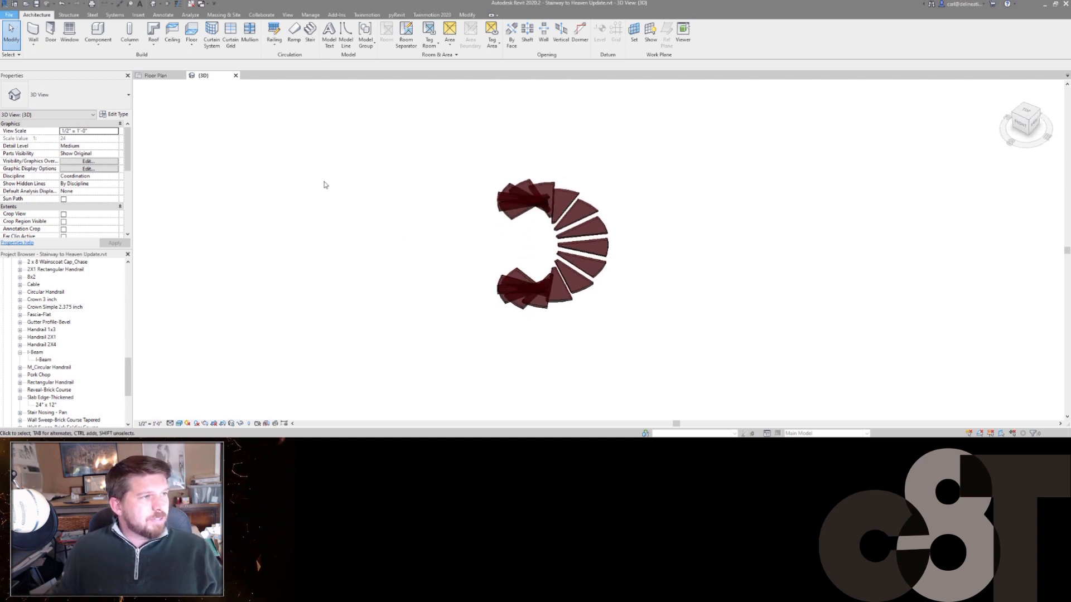
- Create a new family from the Profile.rft template
key("alt+f")
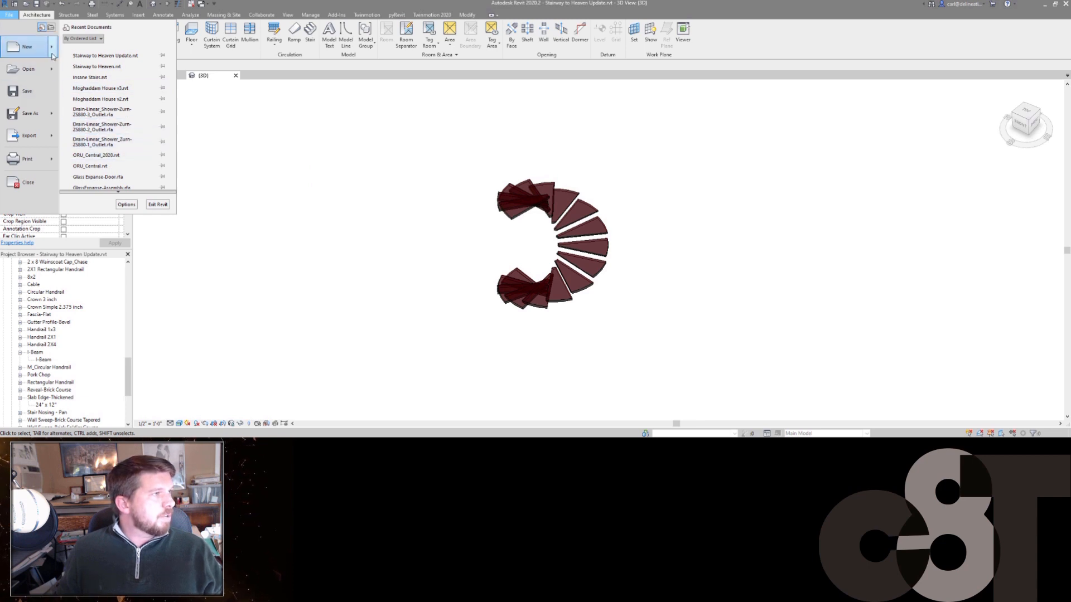
mouse_move(30, 48)
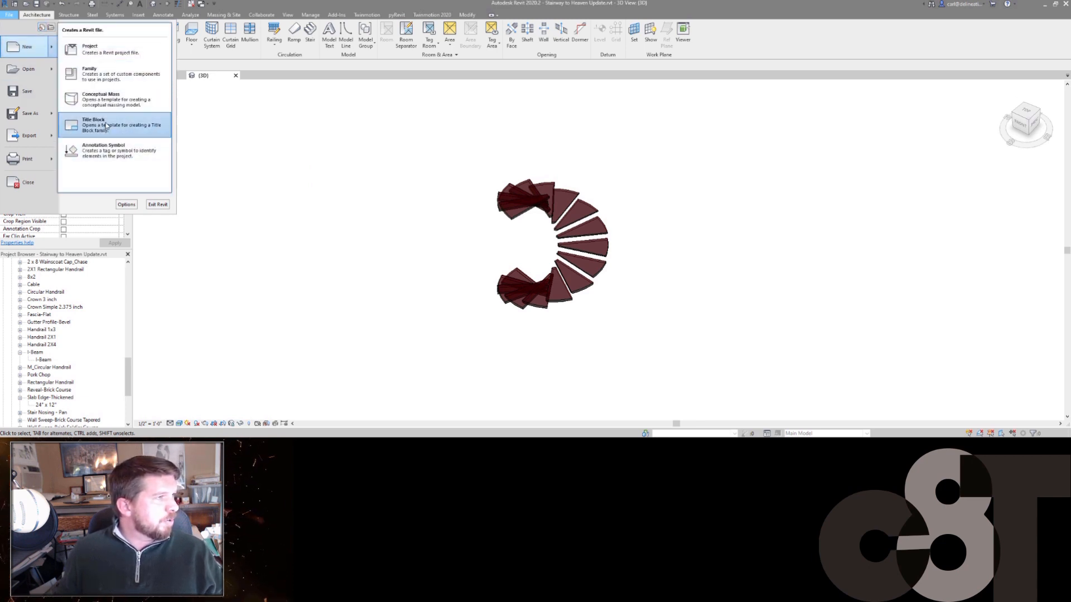
left_click(110, 81)
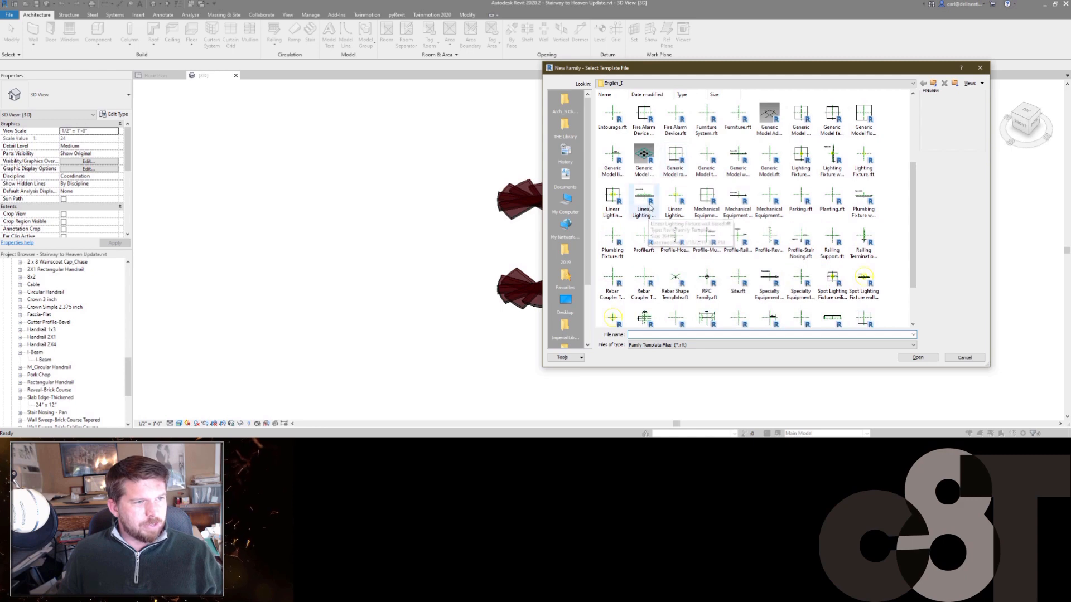
left_click(645, 240)
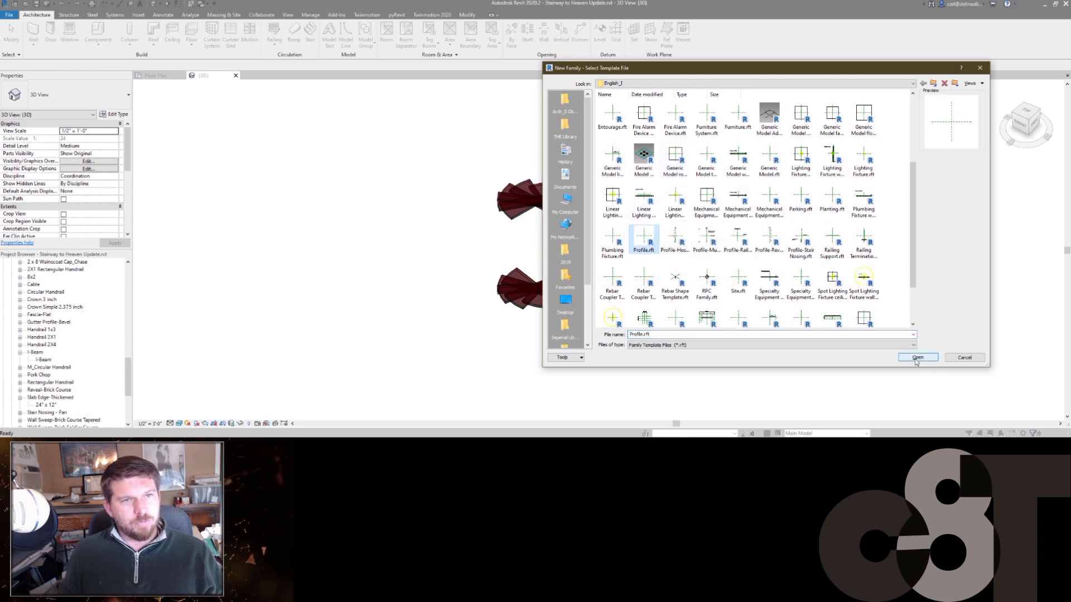
left_click(926, 361)
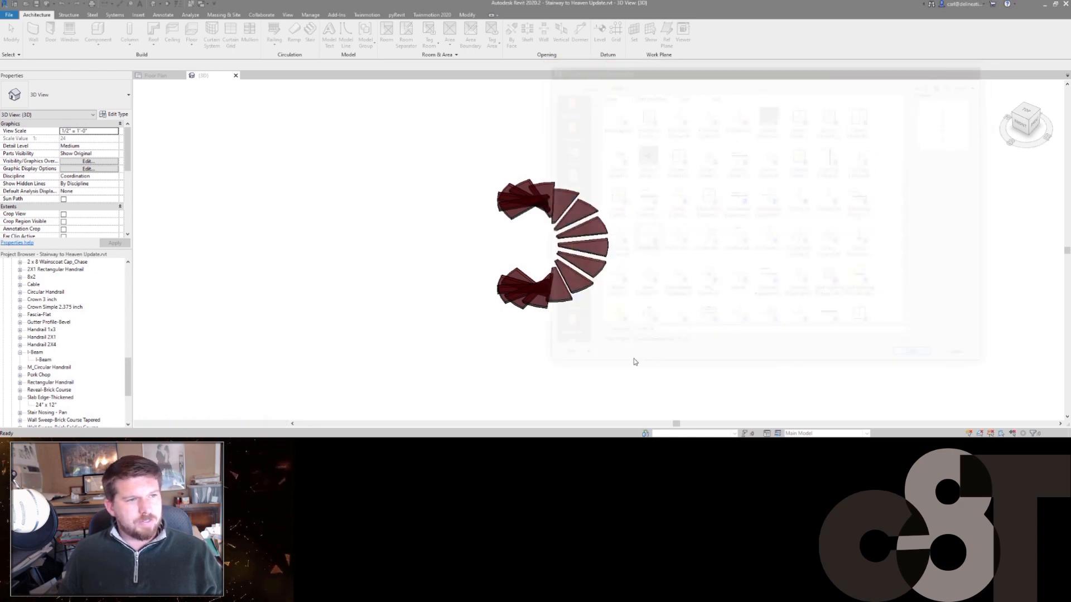
middle_click_drag(689, 306, 692, 304)
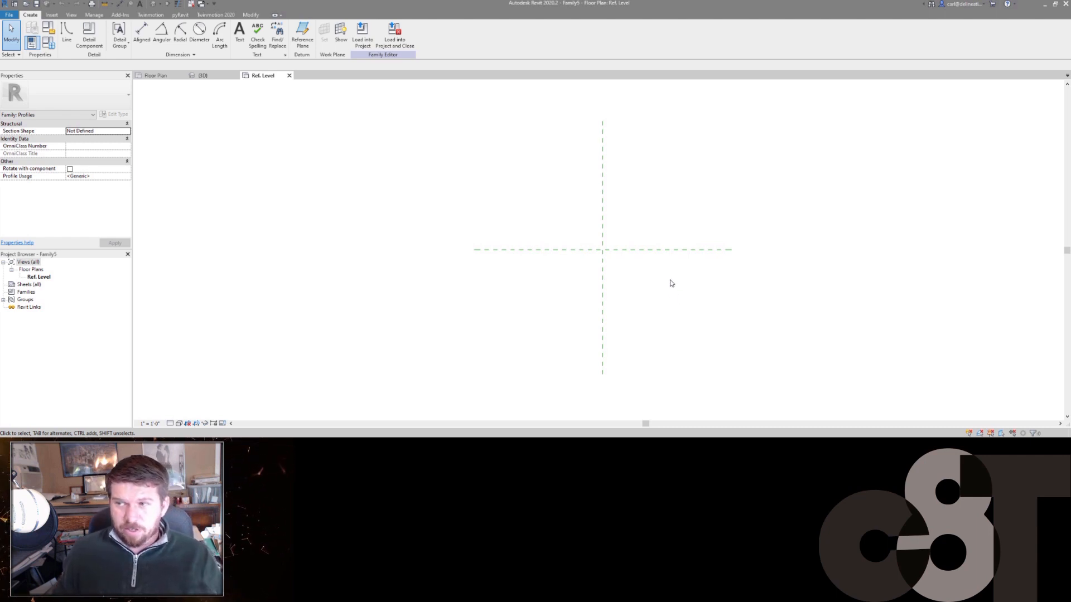
middle_click_drag(639, 294, 627, 291)
scroll(603, 231, "up", 1)
scroll(602, 232, "down", 1)
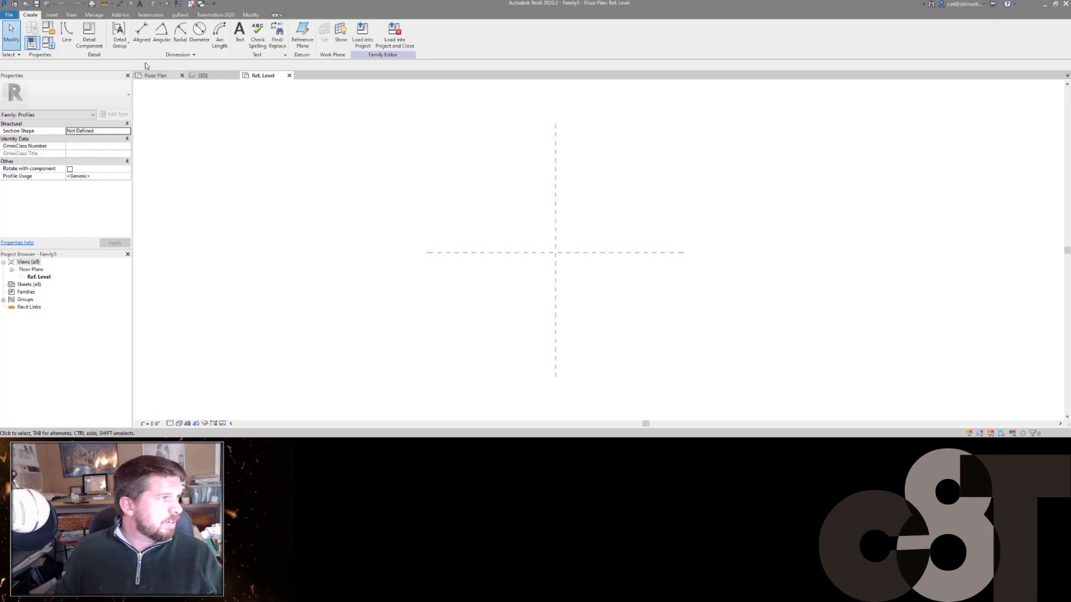
left_click(66, 32)
scroll(538, 291, "up", 1)
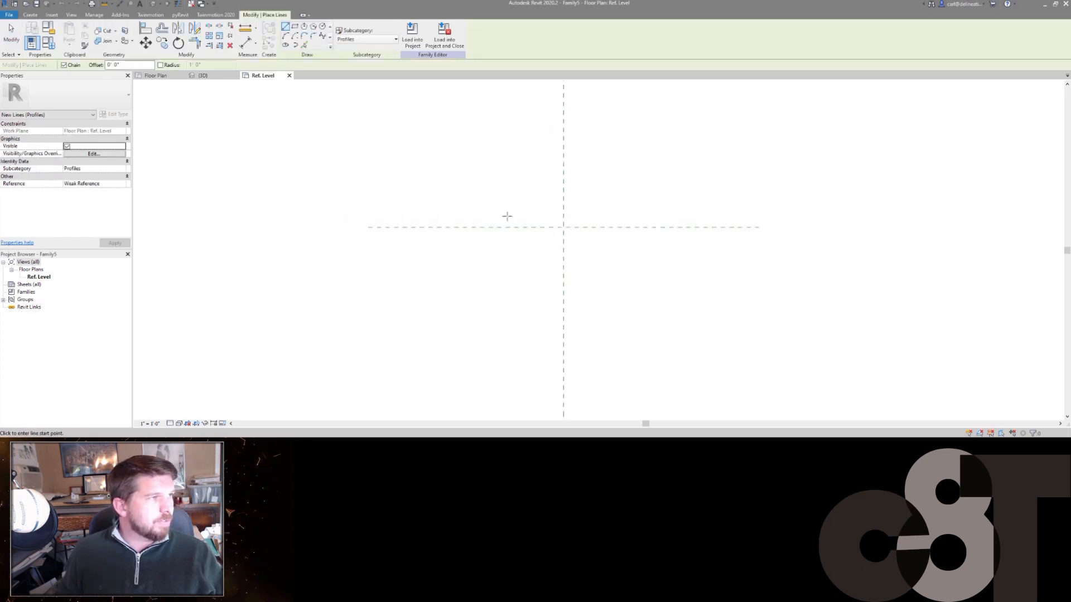
scroll(452, 187, "down", 1)
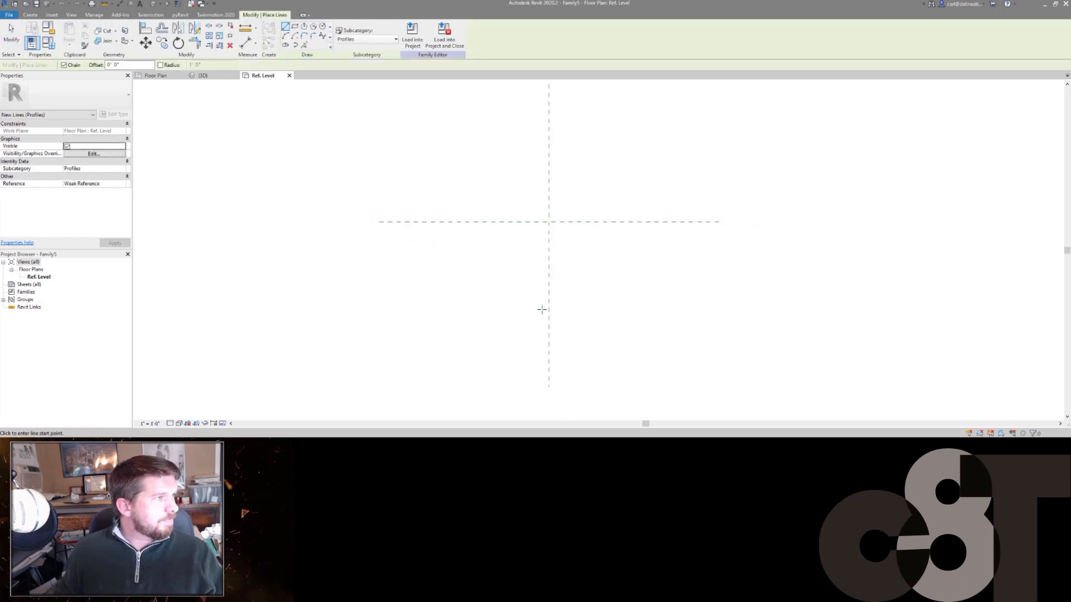
left_click(528, 283)
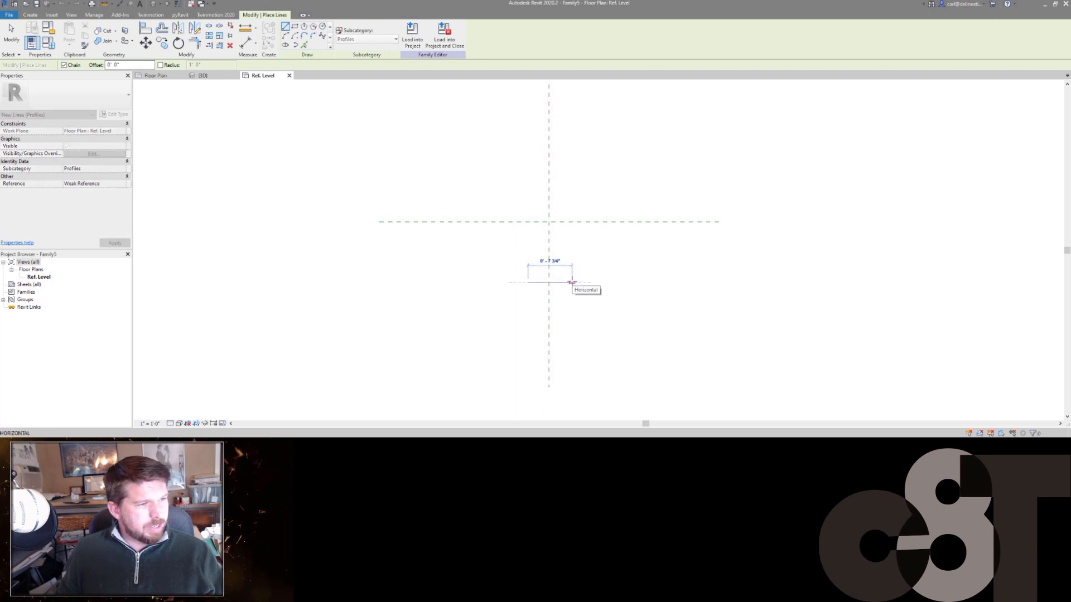
left_click(571, 282)
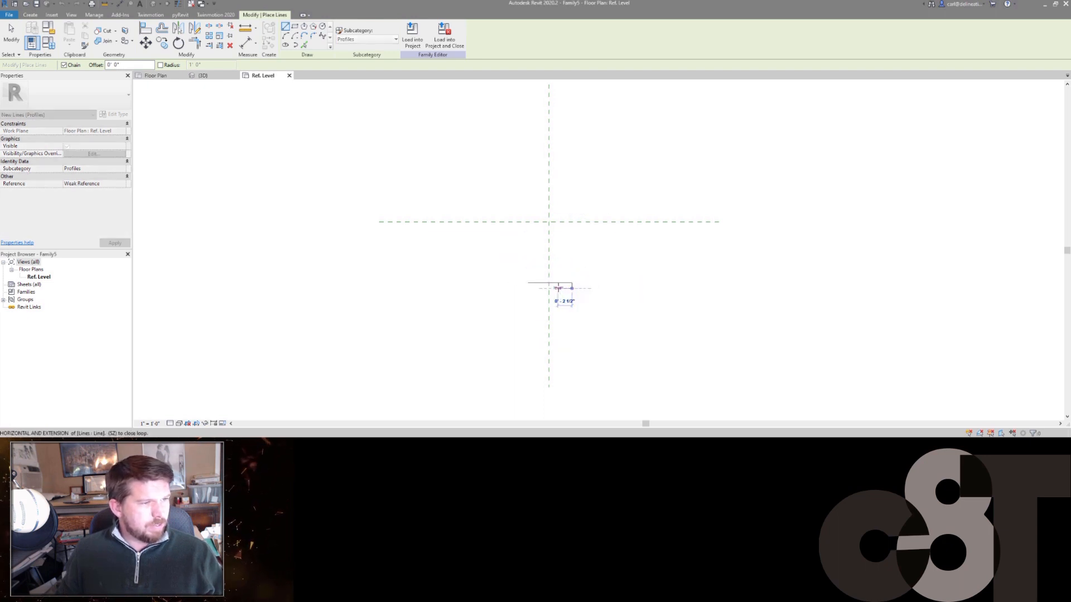
key("Escape")
key("Escape")
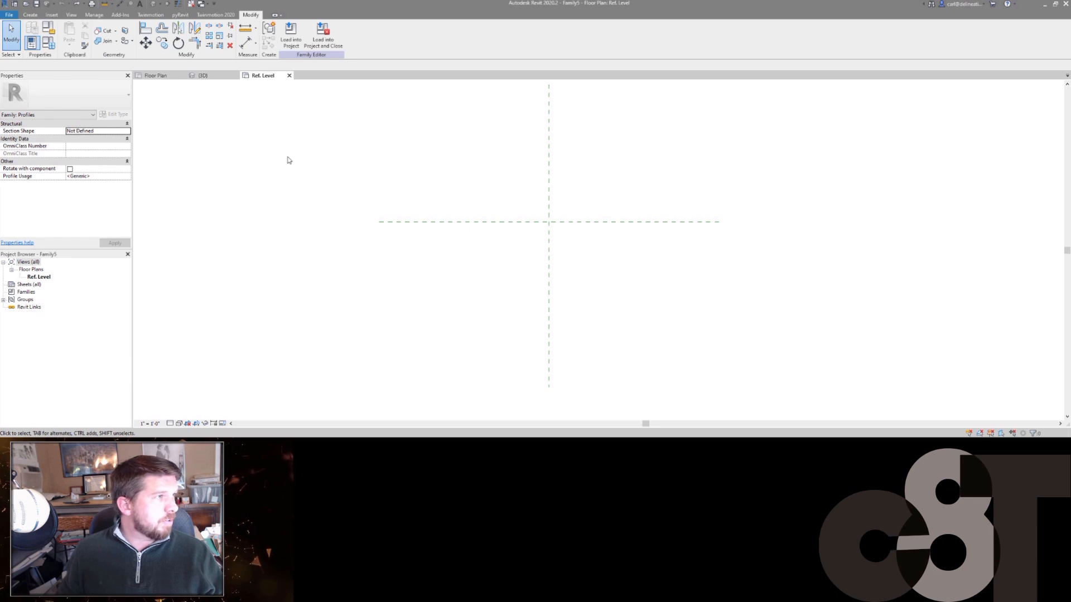
- Draw the I-beam's upper flange: an 8-inch top line, a short 3/8-inch right end and a 3.75-inch underside line back toward the web
left_click(30, 14)
left_click(67, 34)
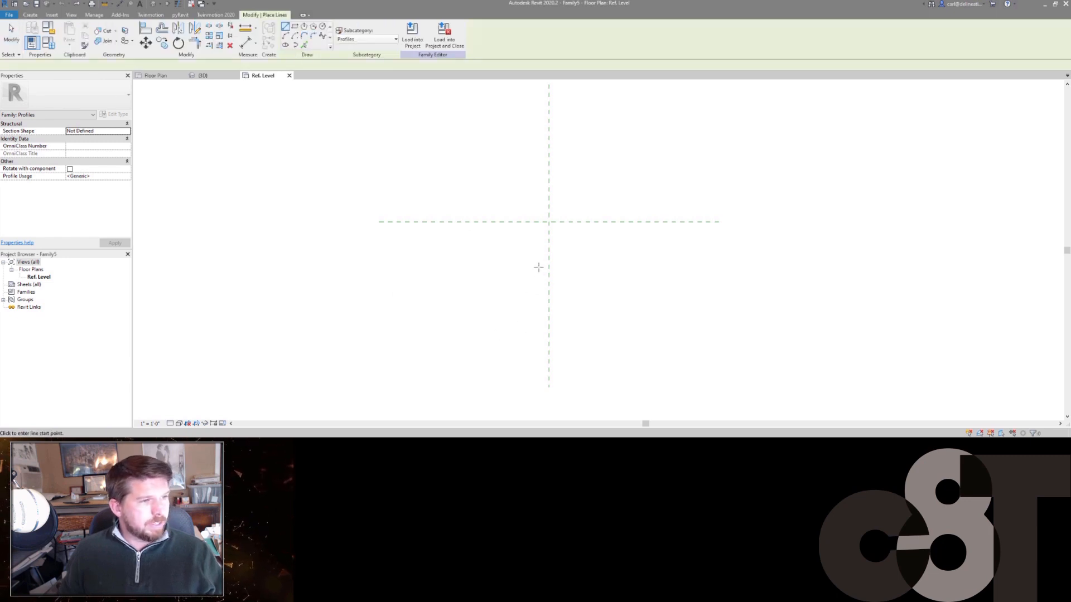
left_click(519, 272)
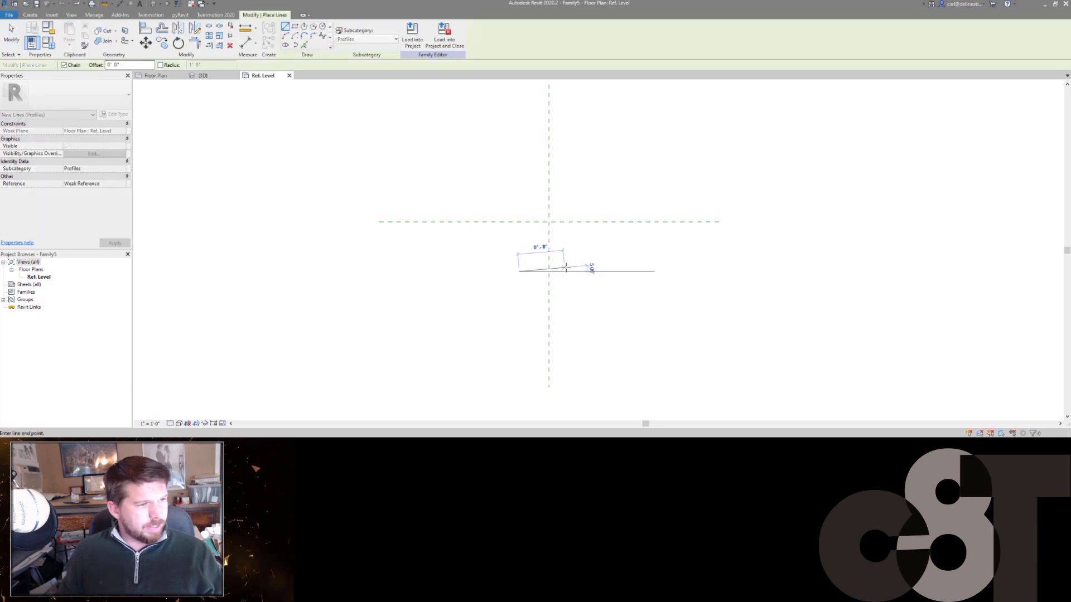
type("0 8")
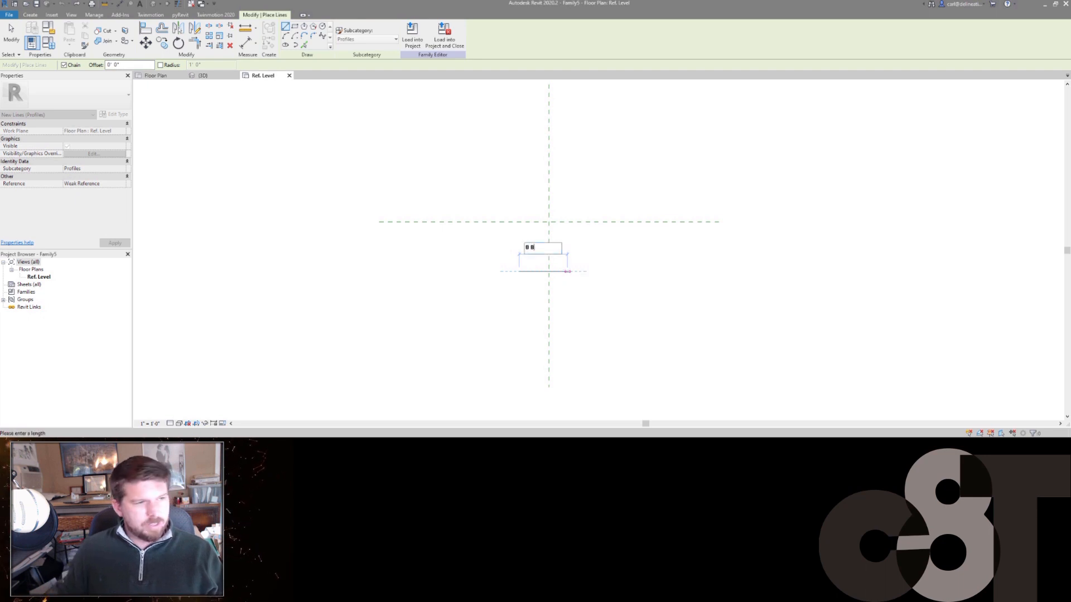
key("Return")
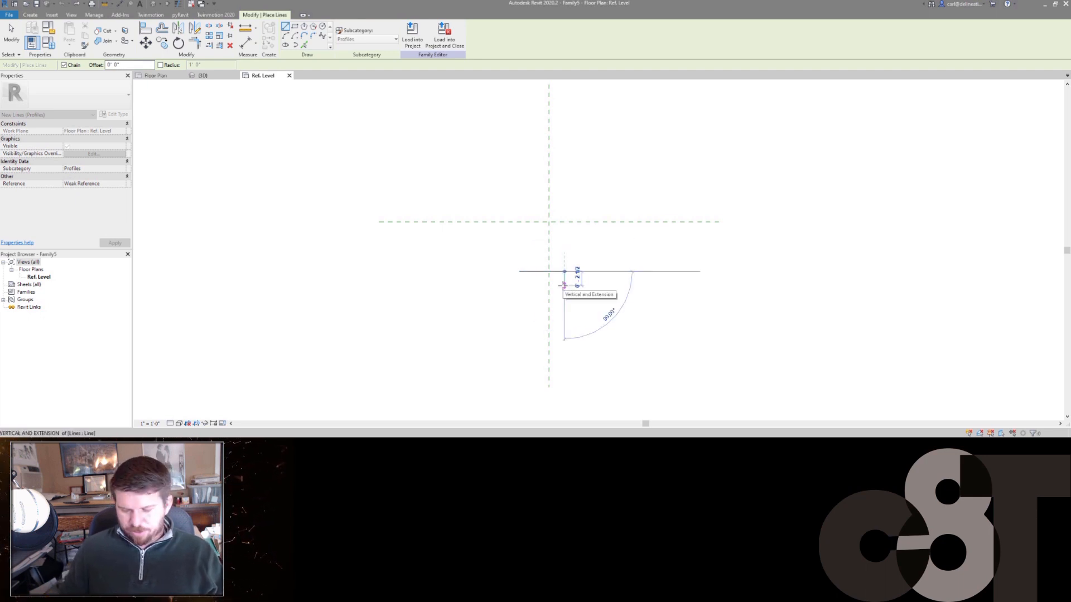
scroll(558, 271, "up", 3)
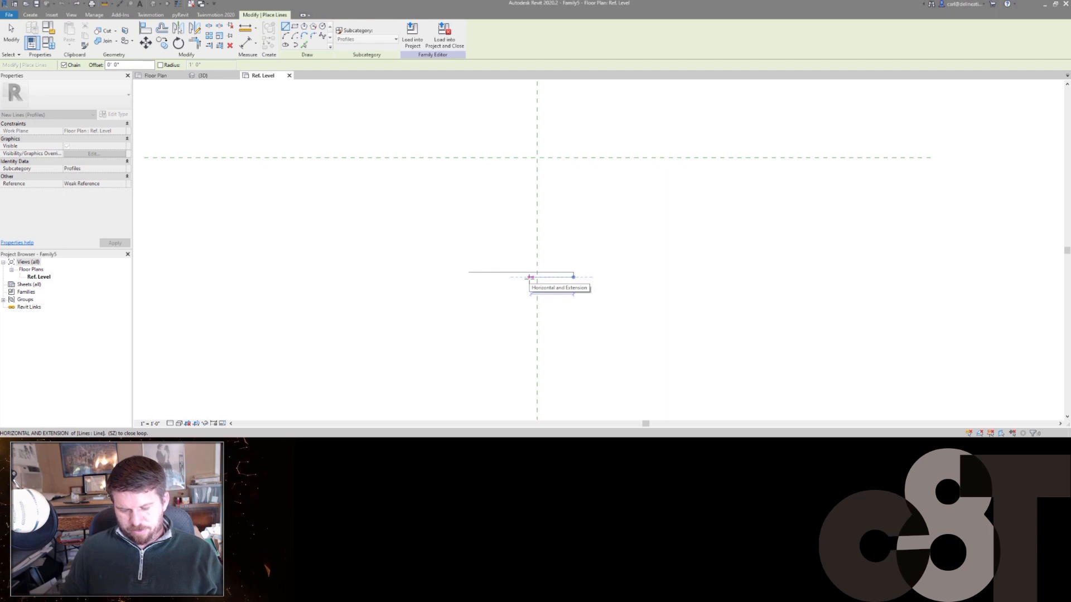
type("3.75")
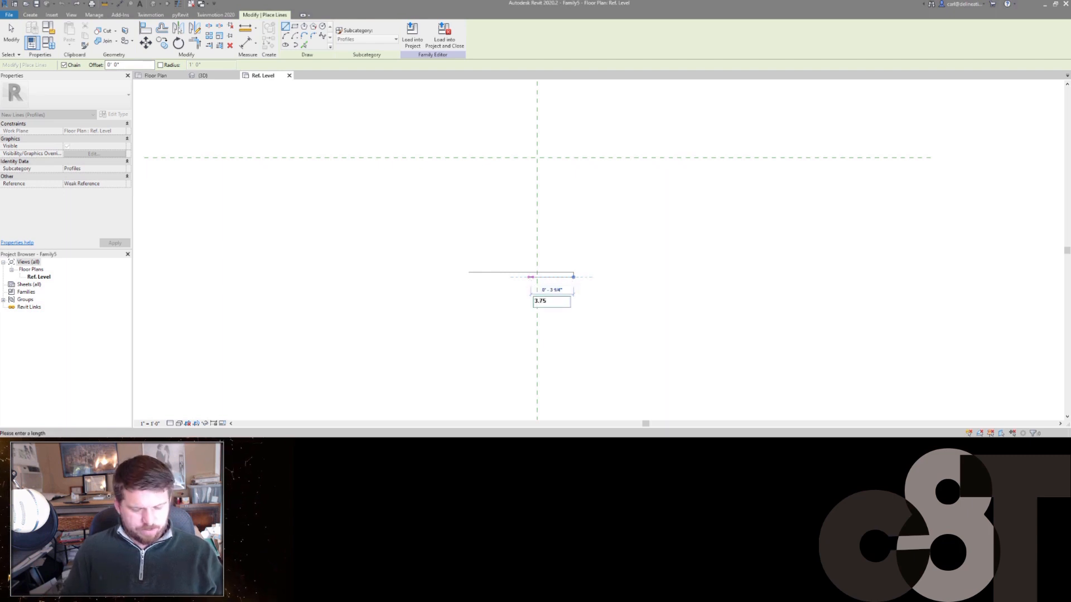
key("Return")
- Continue the outline with a 6-inch web side and the lower flange's right half, bottom edge and left end, aligned with the upper flange
middle_click_drag(534, 314, 557, 223)
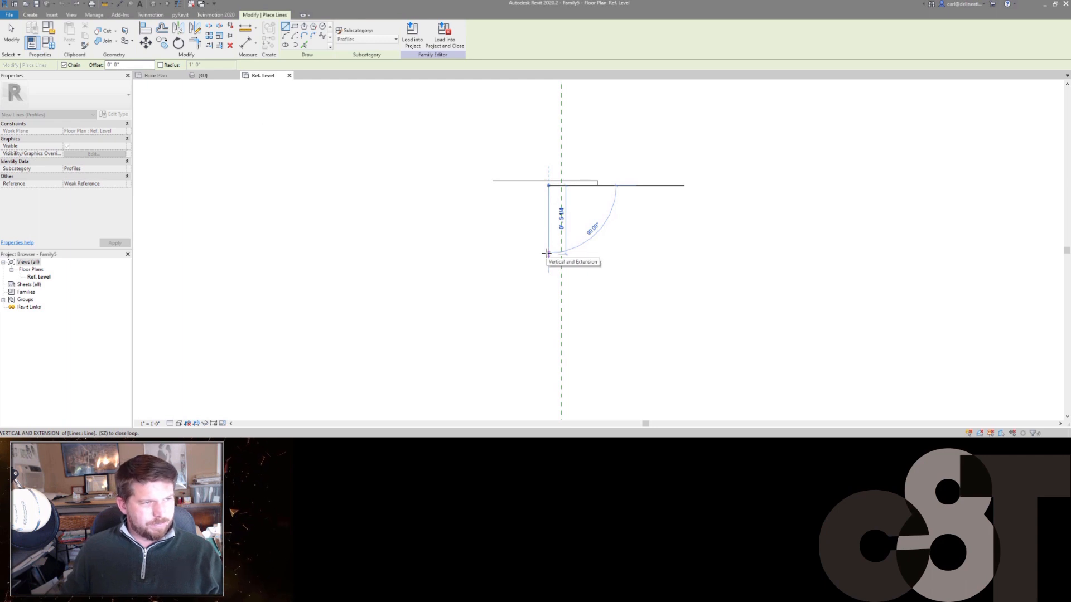
type("0 6")
key("Return")
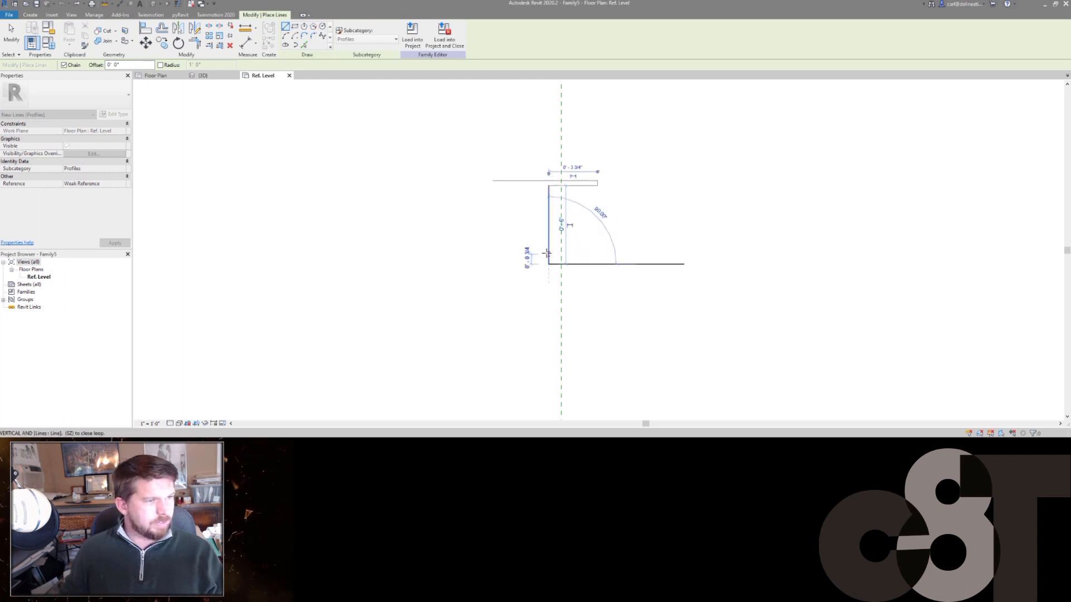
left_click(597, 265)
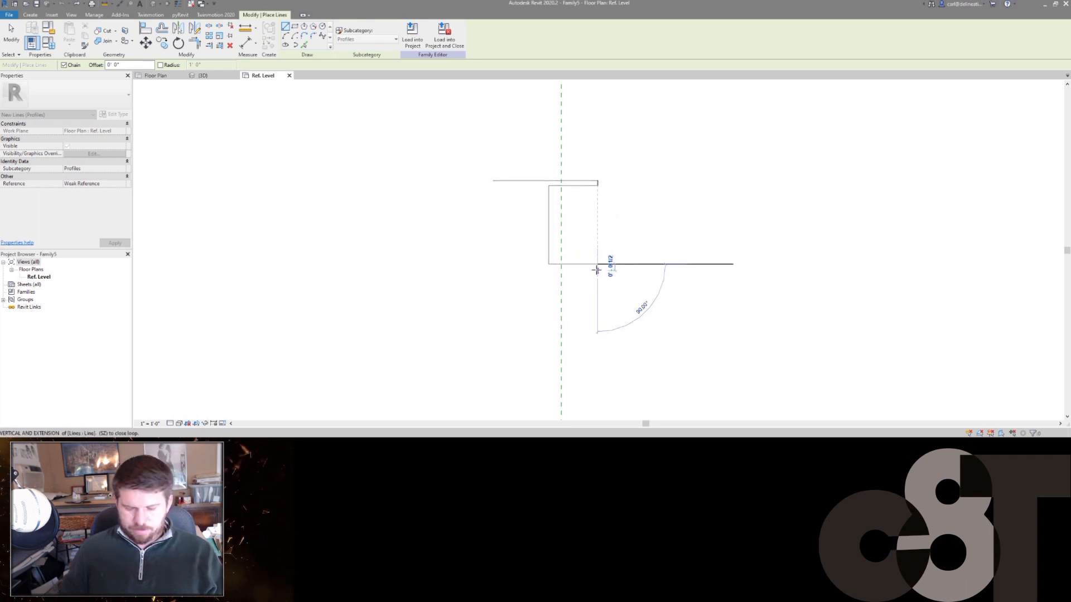
left_click(598, 269)
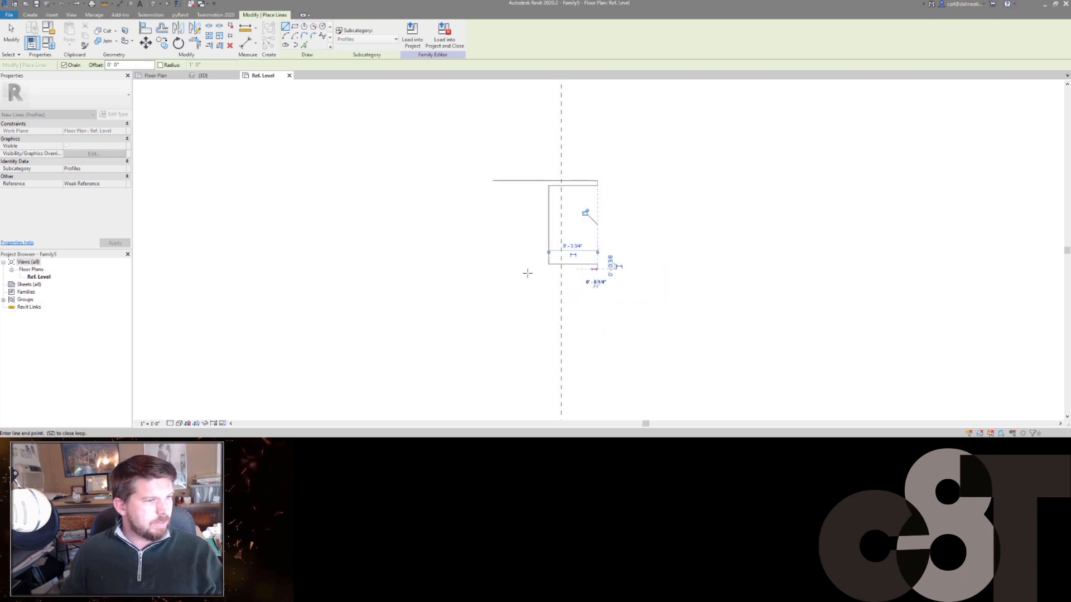
left_click(493, 269)
left_click(493, 264)
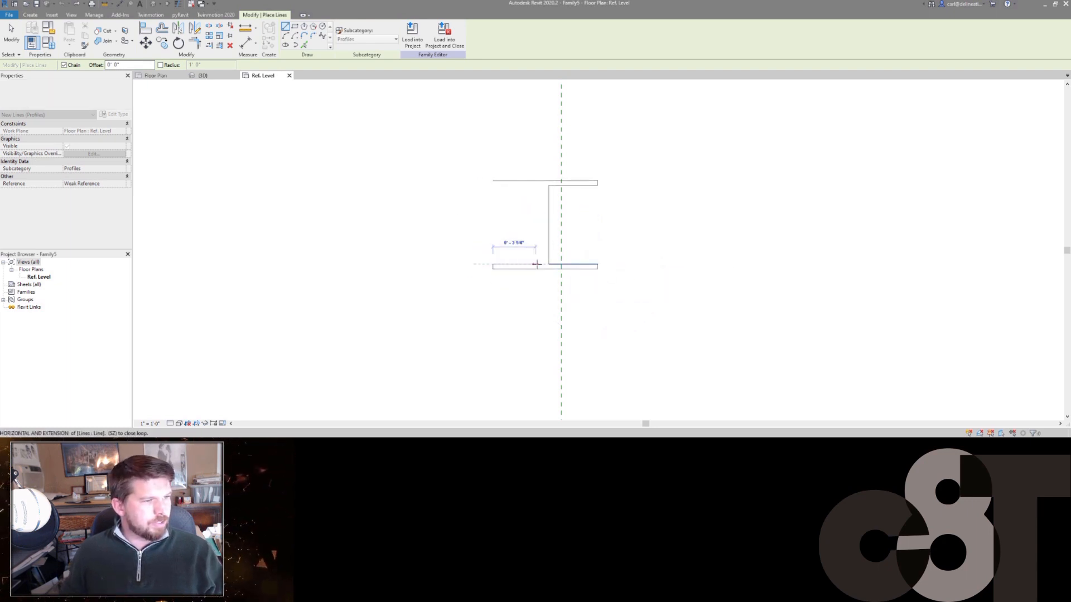
- Close the I-beam outline with a 3.75-inch lower flange top line, the web's left side and the upper flange's left underside and end
type("0")
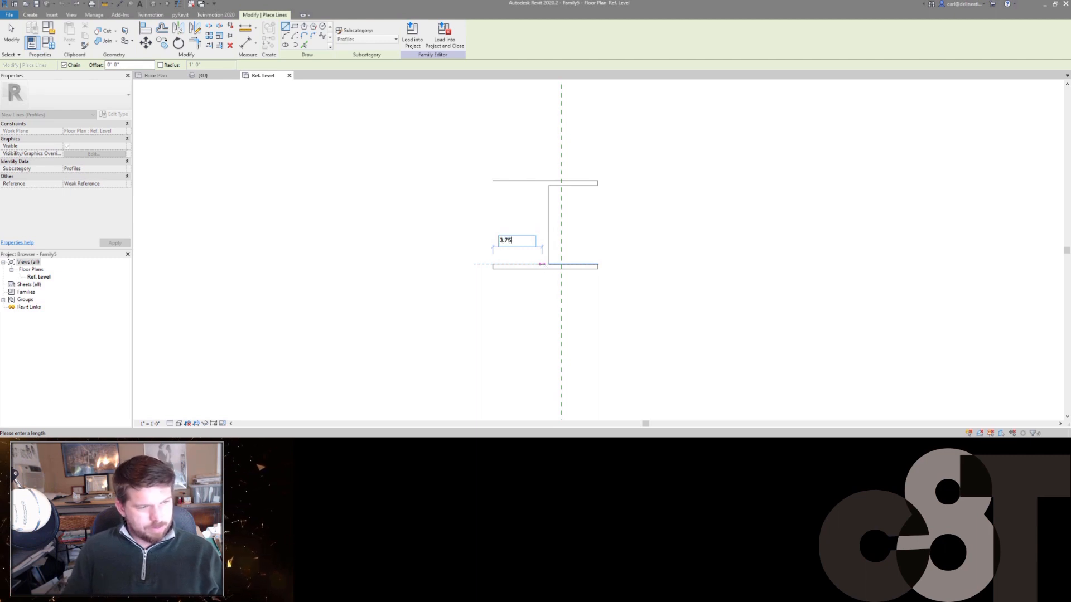
type(".75")
key("Return")
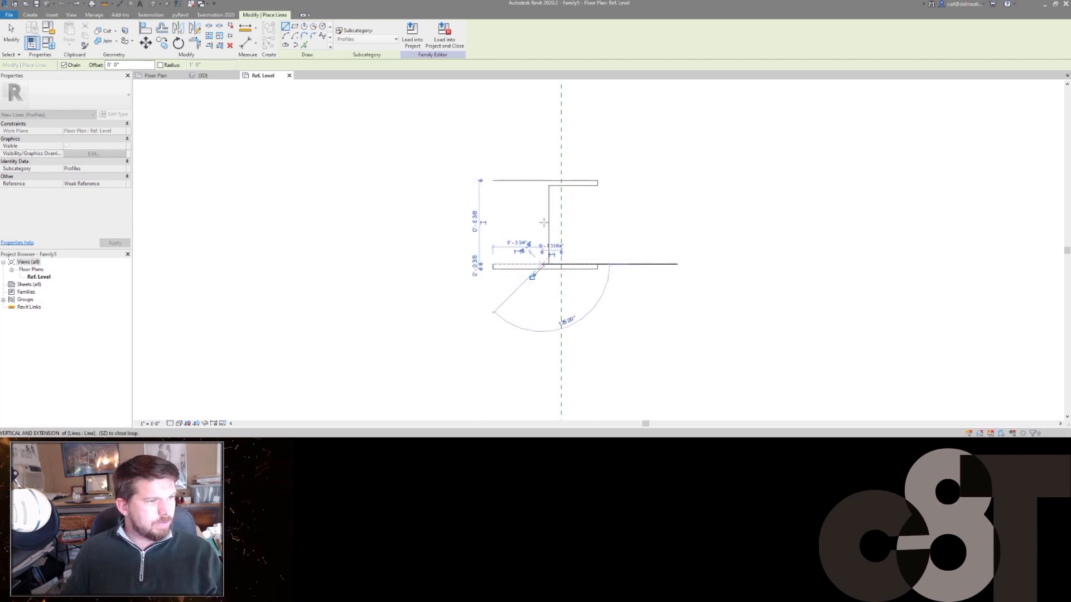
left_click(541, 186)
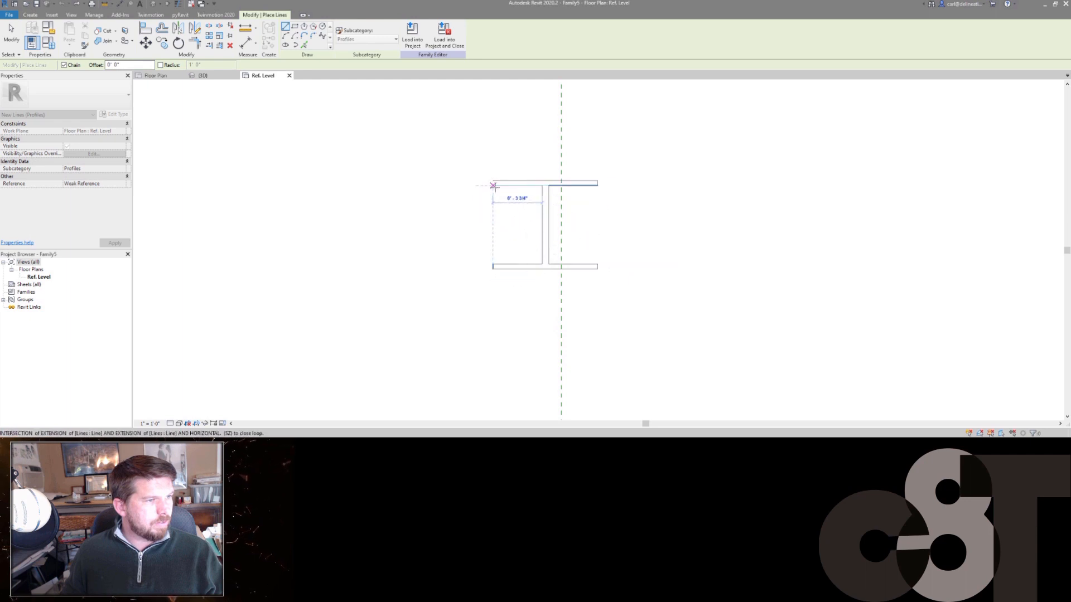
left_click(492, 186)
left_click(493, 180)
key("Escape")
key("Escape")
scroll(498, 248, "down", 2)
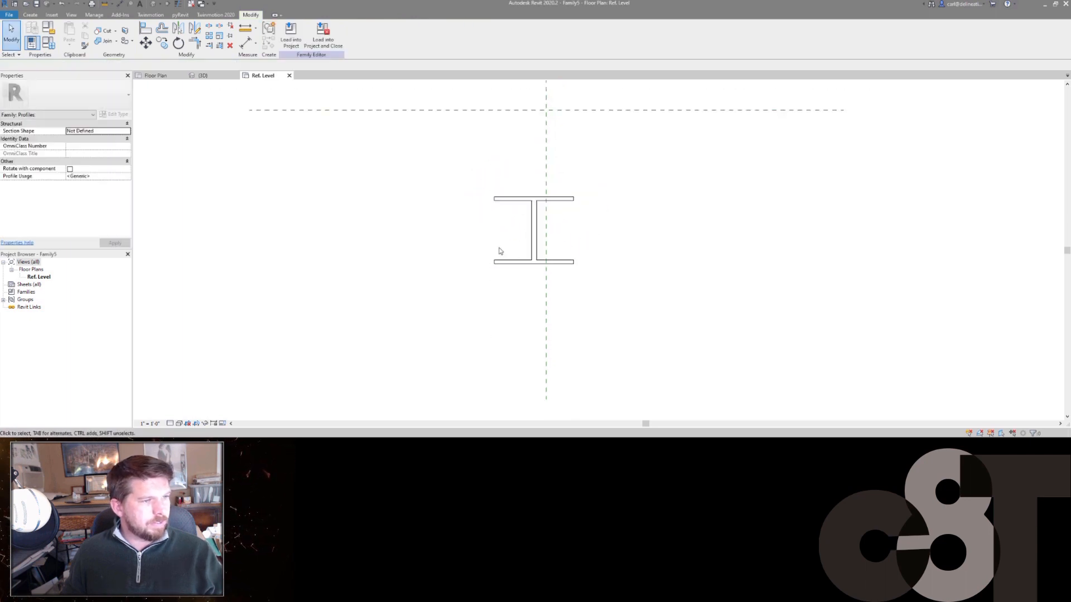
- Shift the lower flange lines farther down by editing their distance from the upper flange, making the web longer
left_click_drag(468, 180, 531, 306)
left_click_drag(469, 254, 636, 284)
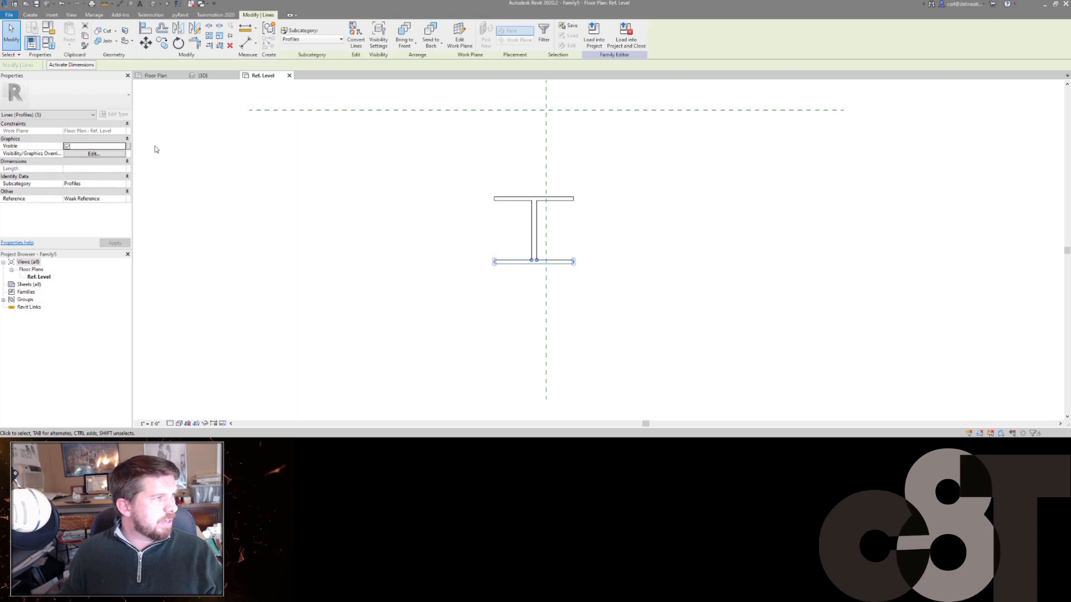
left_click(77, 65)
left_click(517, 229)
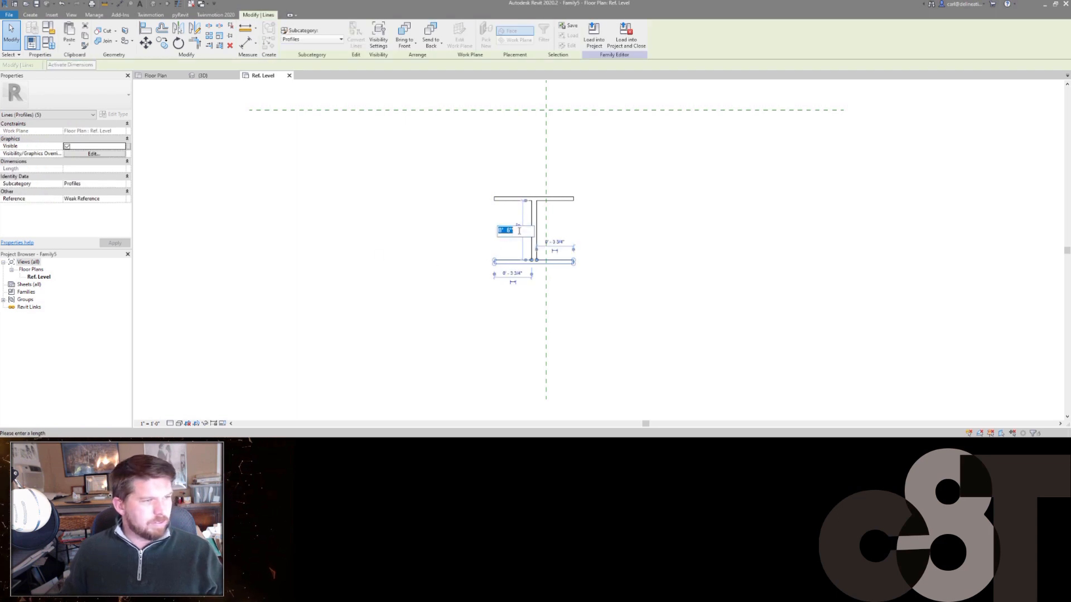
type("0")
key("Return")
key("Escape")
left_click_drag(455, 170, 639, 308)
key("Escape")
- Move the left end lines of both flanges 1 inch inward
left_click_drag(471, 177, 514, 306)
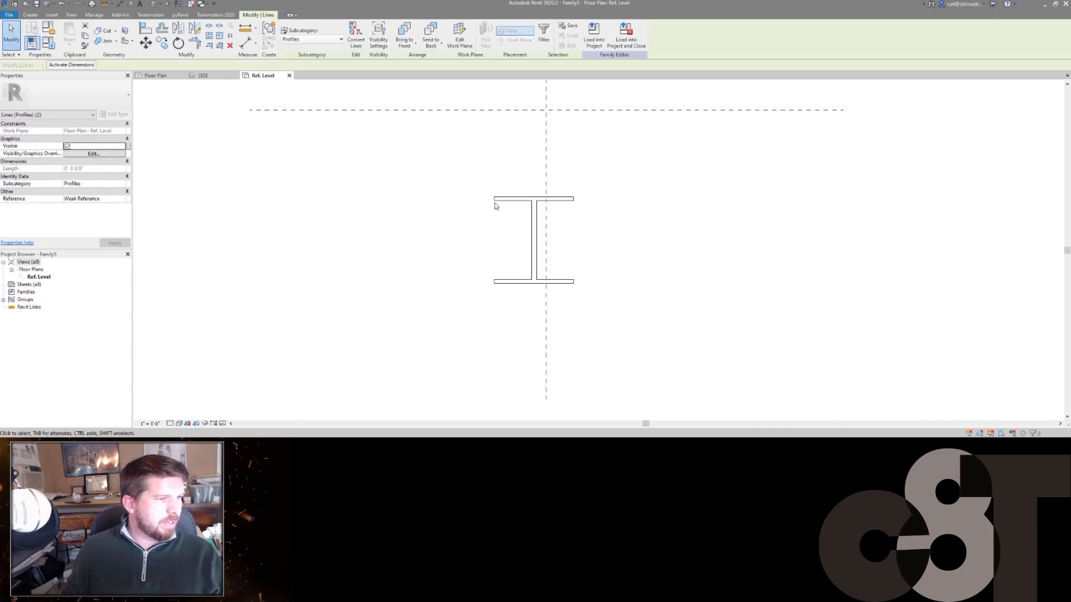
key("m")
key("v")
left_click(444, 170)
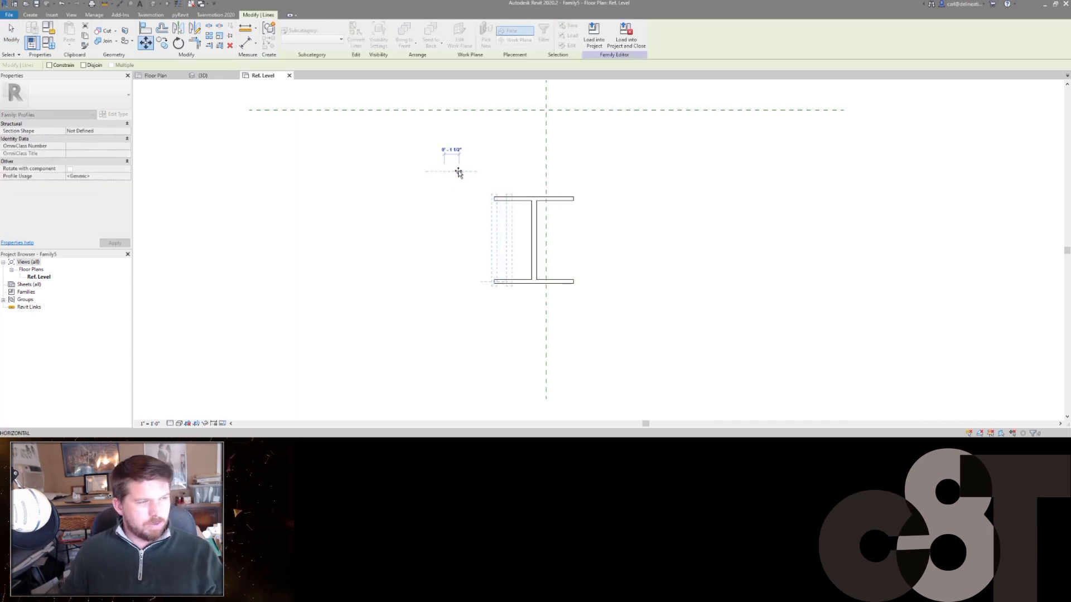
type("0 1")
key("Return")
- Move the right end lines of both flanges 1 inch inward
left_click_drag(559, 180, 592, 300)
key("m")
key("v")
left_click(642, 241)
type("0 1")
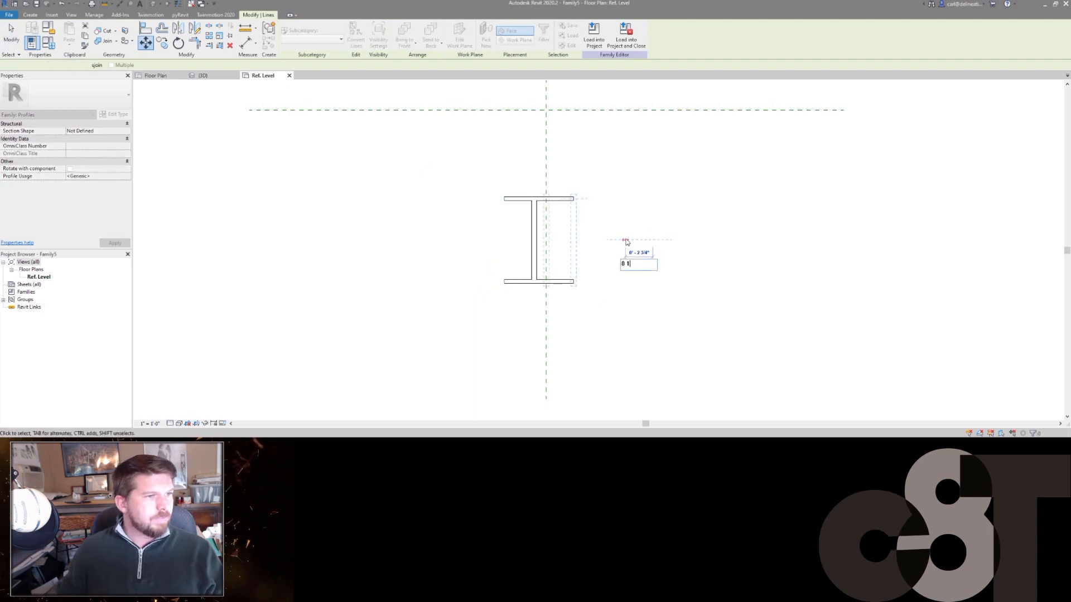
key("Return")
- Move the whole I-beam outline from its top midpoint onto the vertical center reference plane
left_click_drag(463, 172, 579, 308)
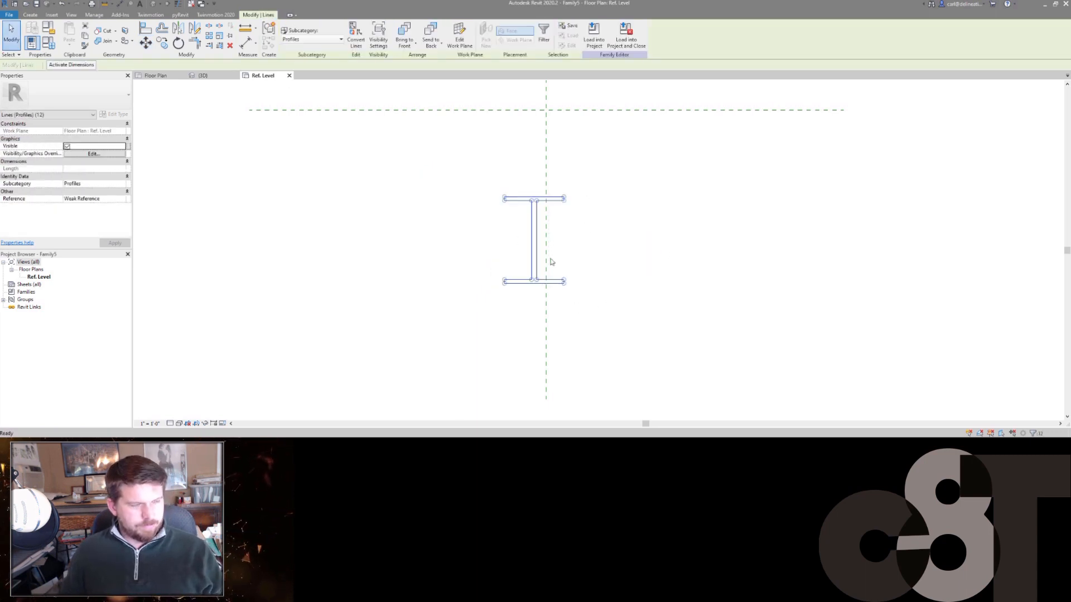
scroll(533, 186, "up", 3)
key("m")
key("v")
left_click(541, 215)
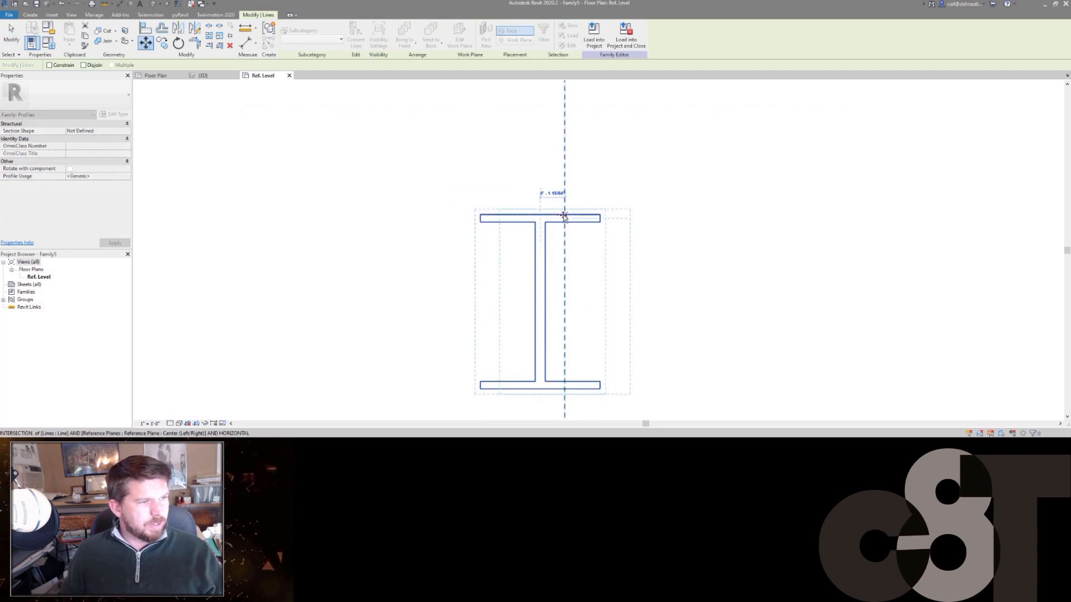
left_click(564, 216)
scroll(570, 205, "down", 3)
left_click(575, 232)
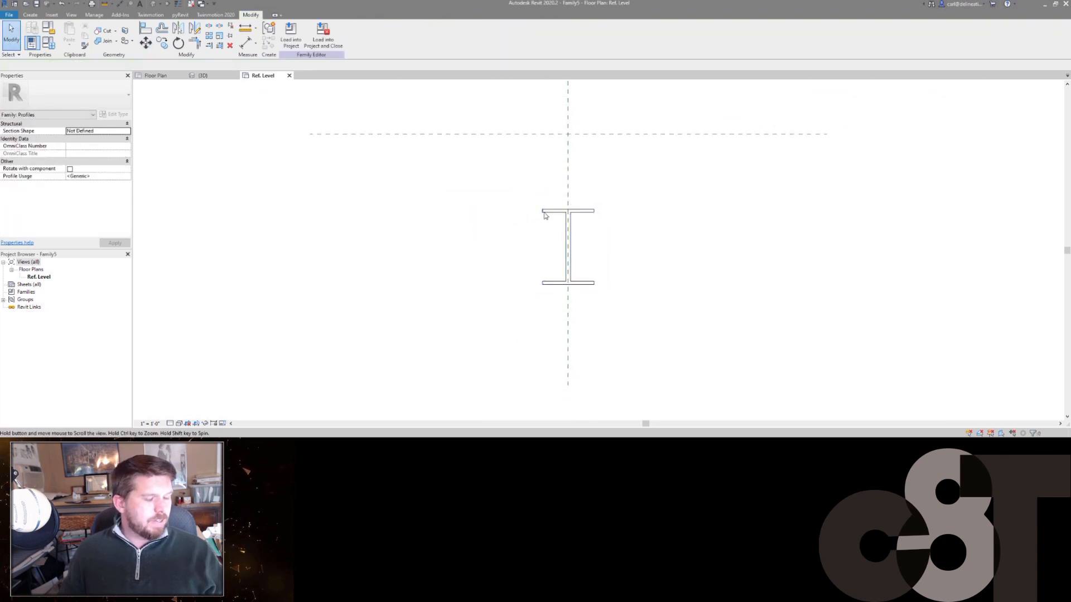
- Set the distance from the horizontal reference plane to the top of the I-beam outline to 300mm
left_click_drag(496, 180, 664, 323)
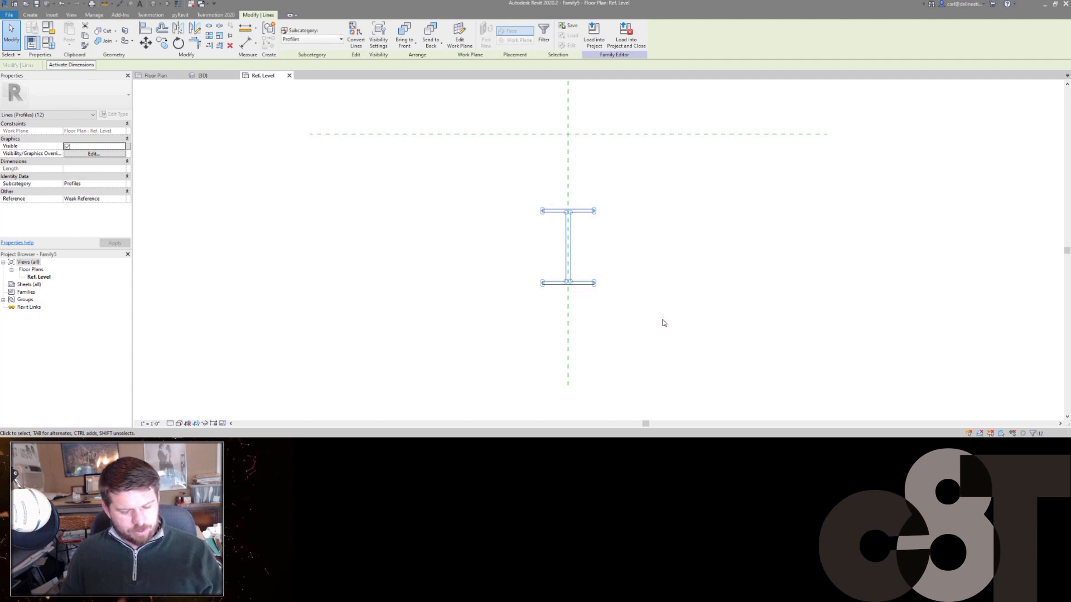
left_click(71, 65)
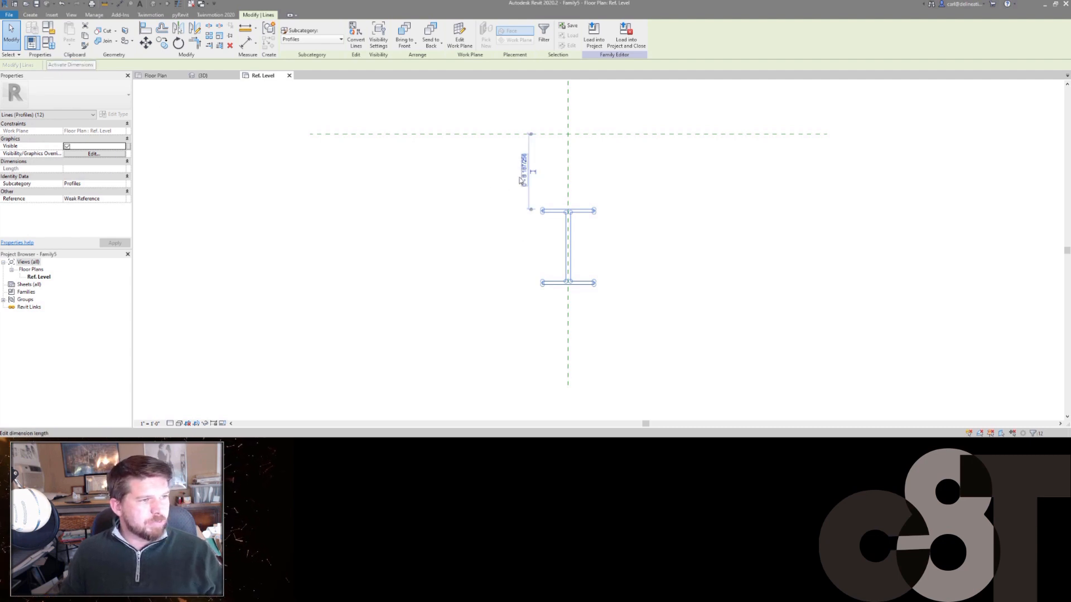
left_click(522, 178)
middle_click_drag(563, 142, 594, 199)
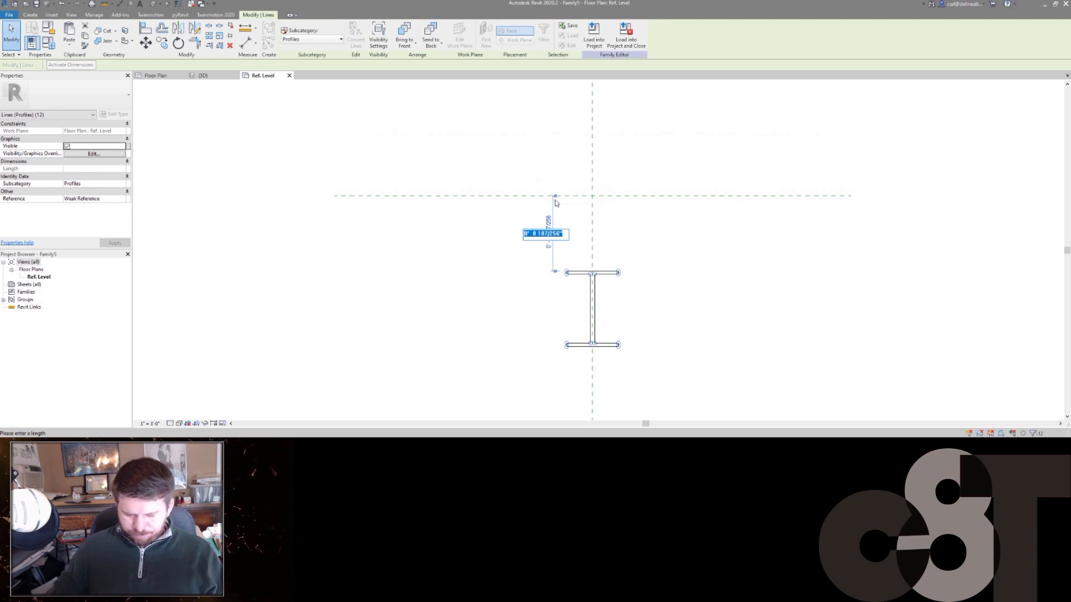
type("300mm")
key("Return")
left_click(481, 240)
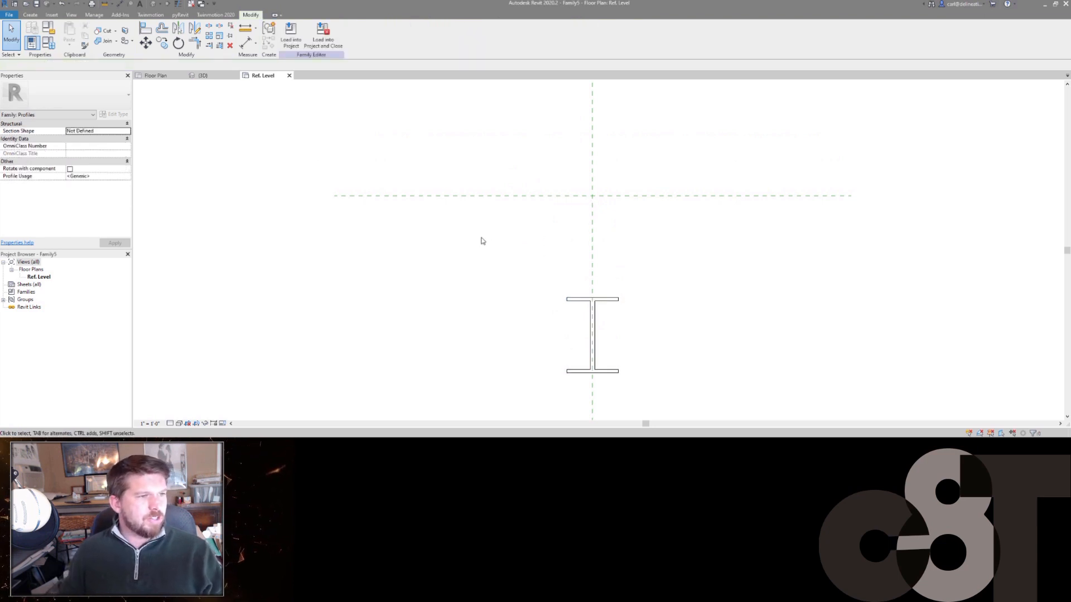
- Load the finished I-beam profile family into the stair project
scroll(524, 201, "down", 2)
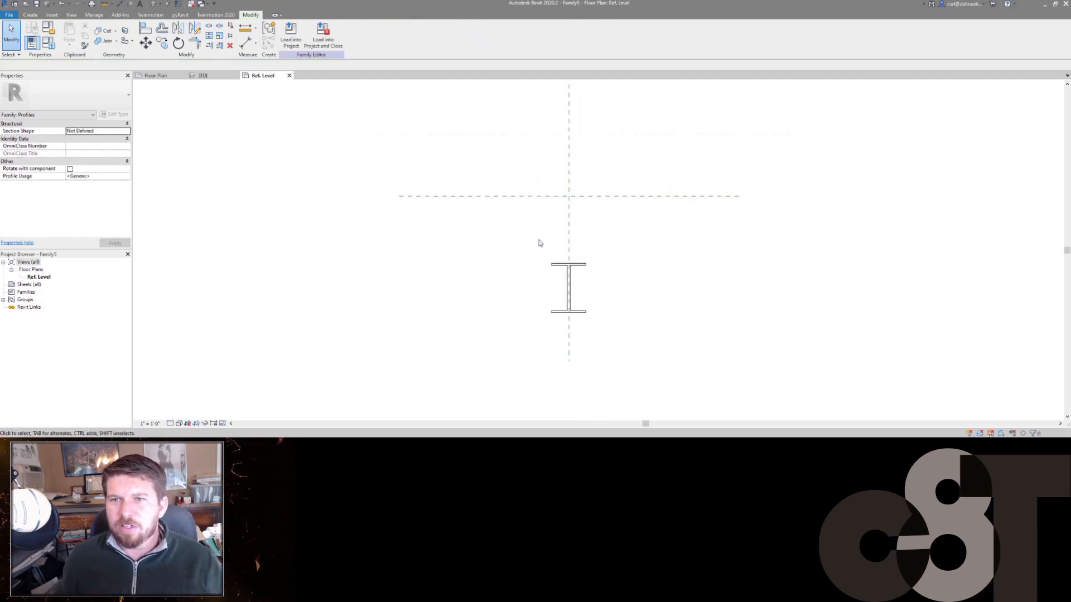
middle_click_drag(571, 253, 581, 251)
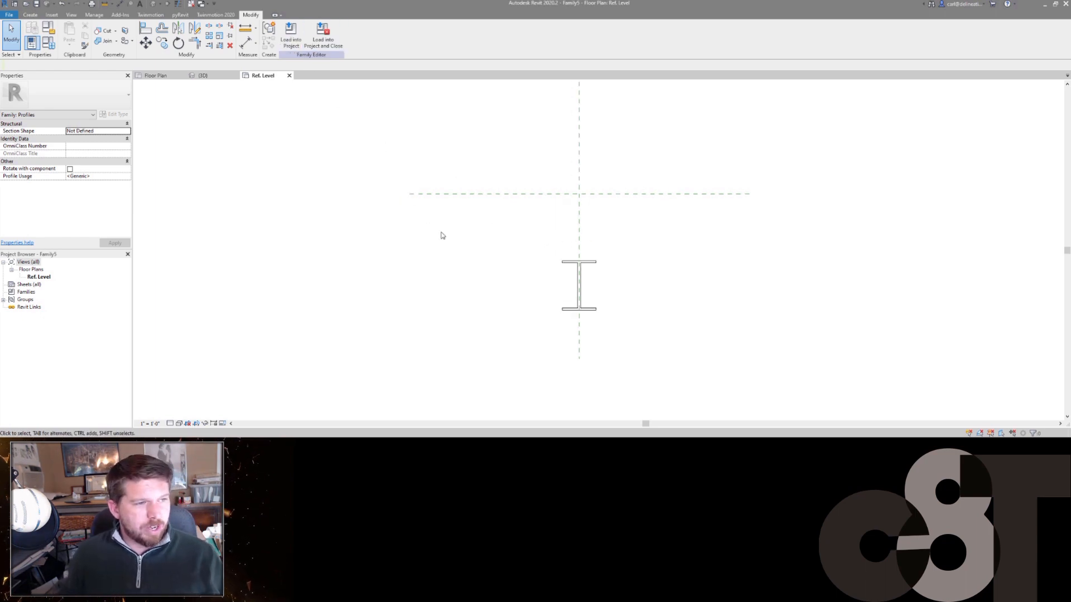
left_click_drag(530, 241, 633, 342)
key("Escape")
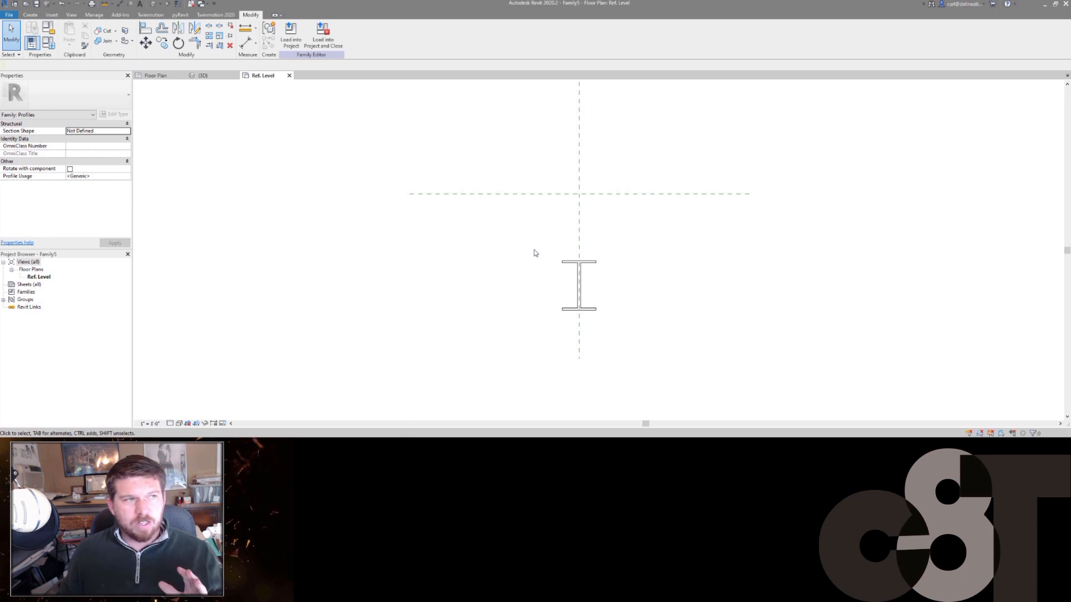
left_click(291, 35)
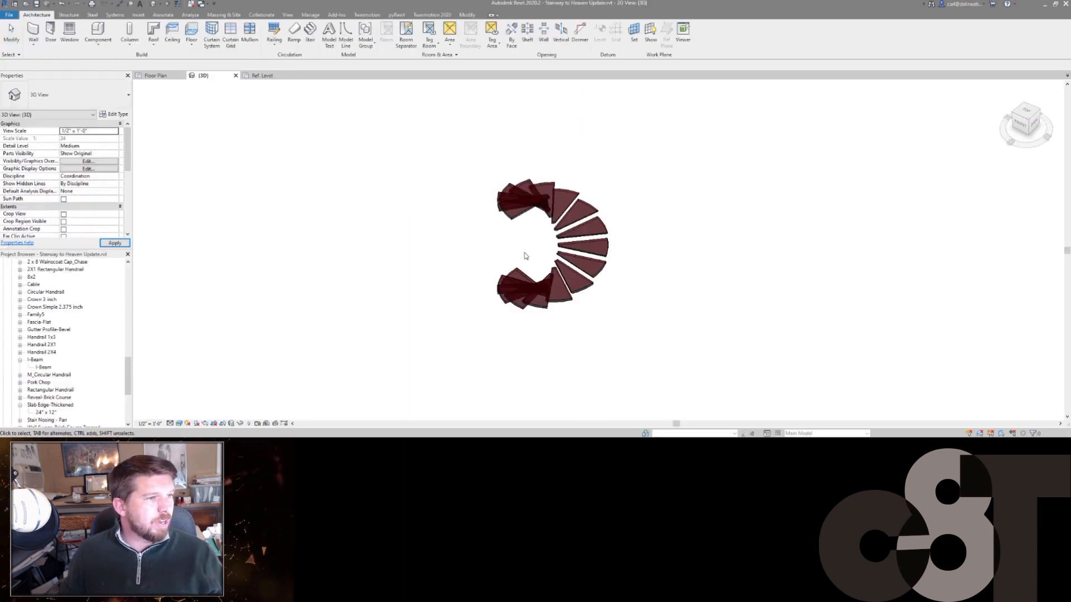
- Collapse the Families branch in the project browser
scroll(47, 216, "down", 4)
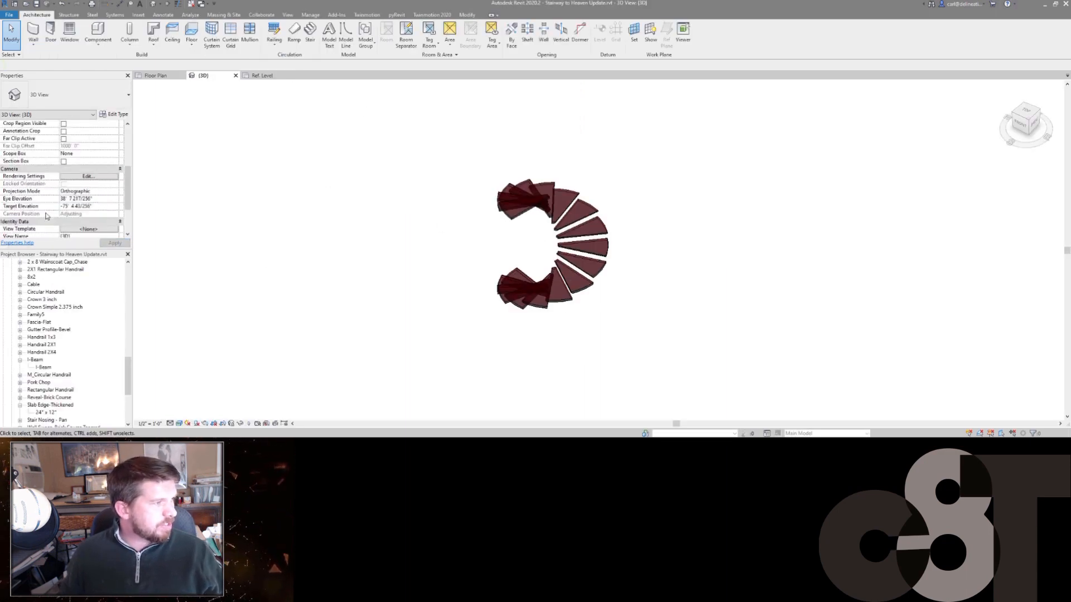
scroll(47, 216, "down", 3)
scroll(60, 343, "up", 10)
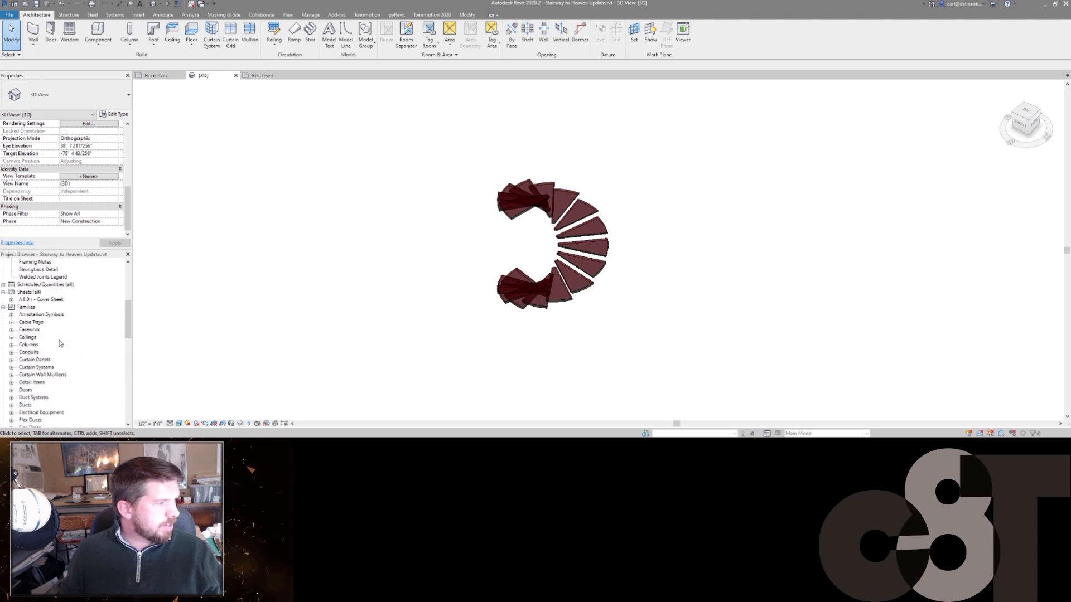
scroll(61, 343, "down", 5)
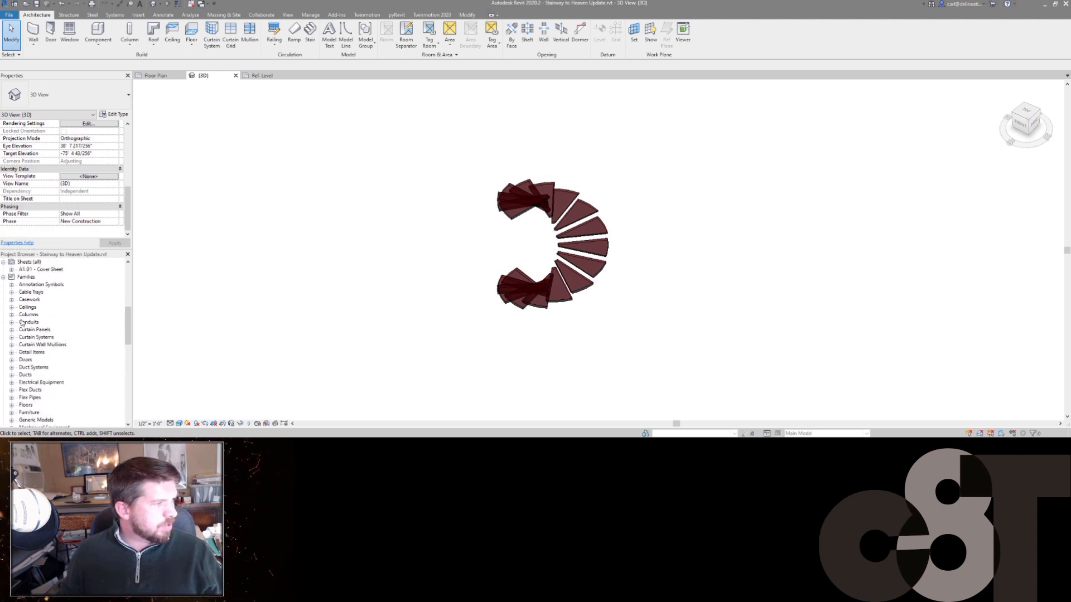
scroll(11, 307, "up", 1)
left_click(3, 293)
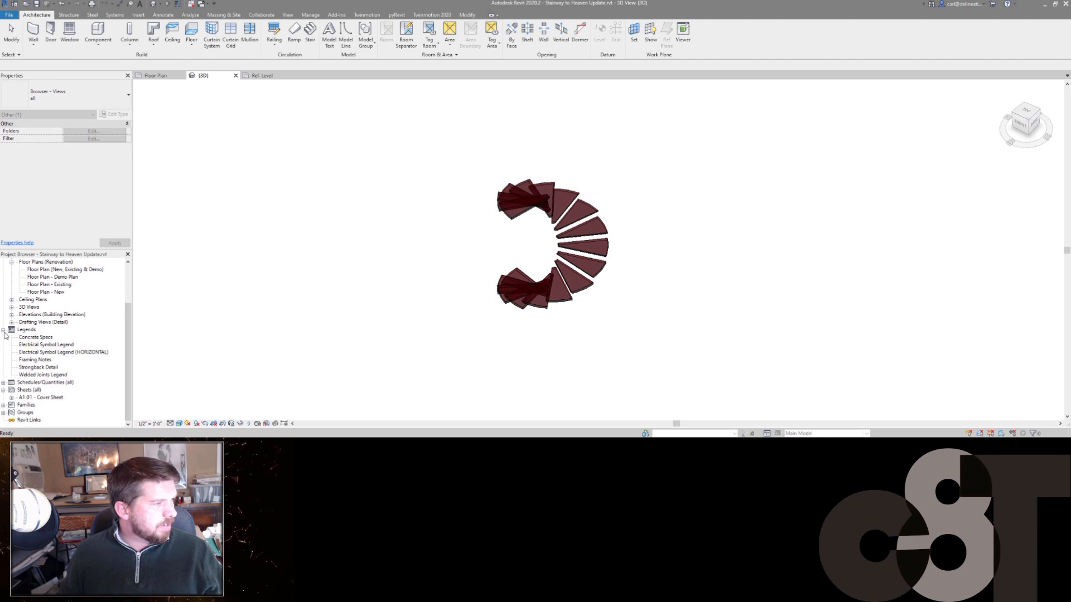
- Expand the Families branch in the project browser down to the list of profile families
left_click(4, 406)
scroll(31, 324, "down", 8)
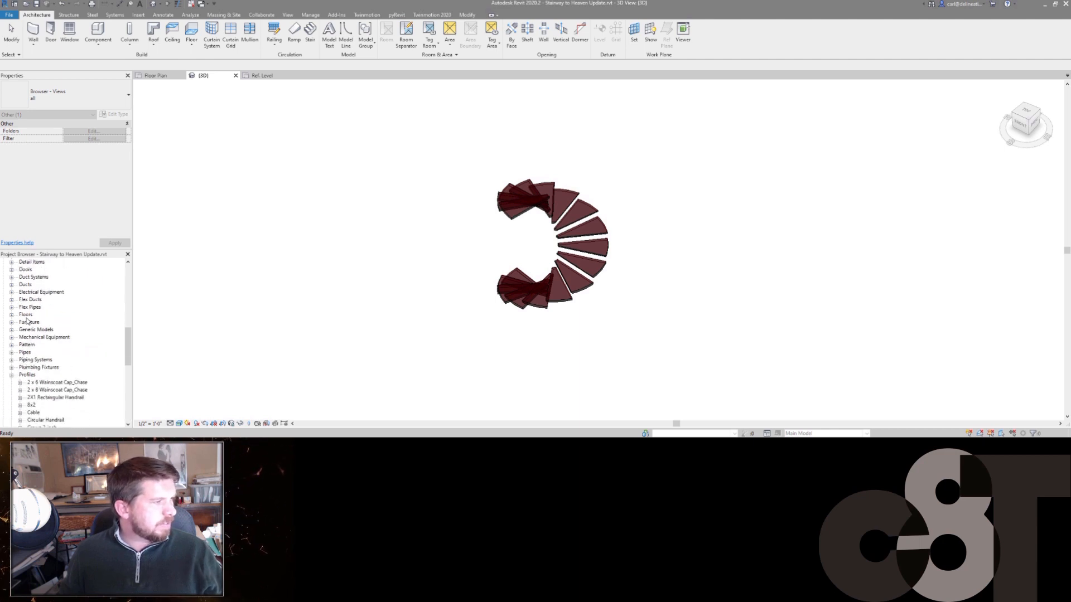
scroll(12, 364, "down", 1)
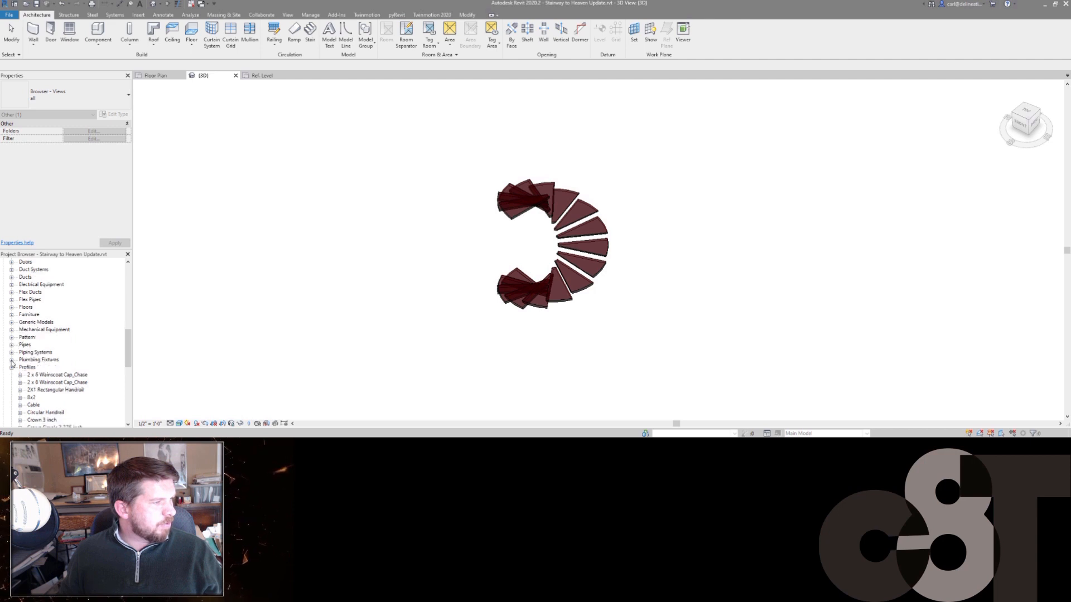
scroll(48, 373, "down", 5)
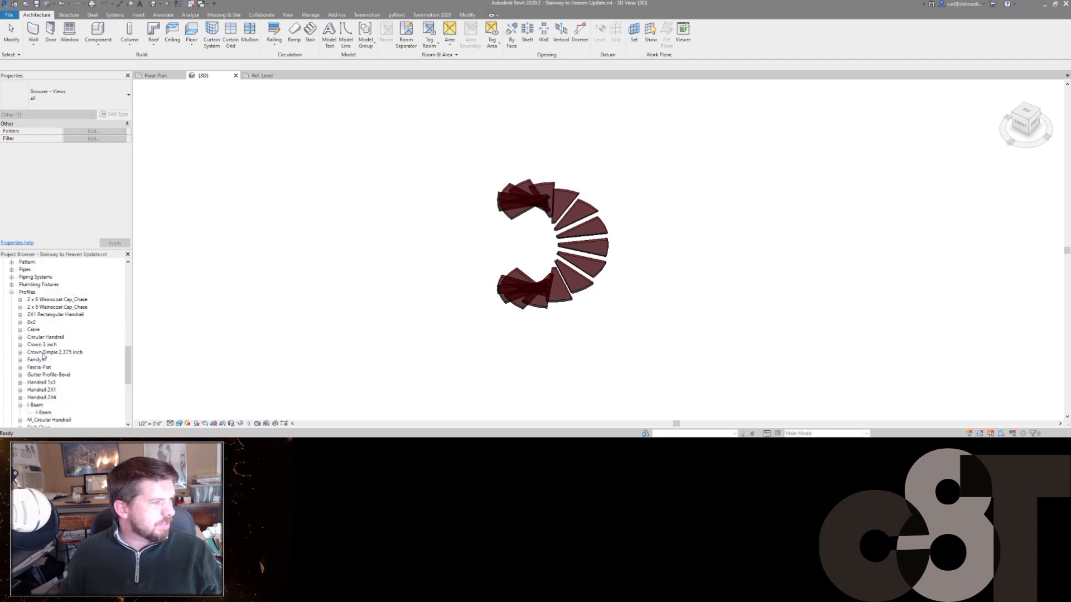
- Try to rename the newly loaded Family5 profile family as I-Beam
left_click(37, 360)
right_click(39, 363)
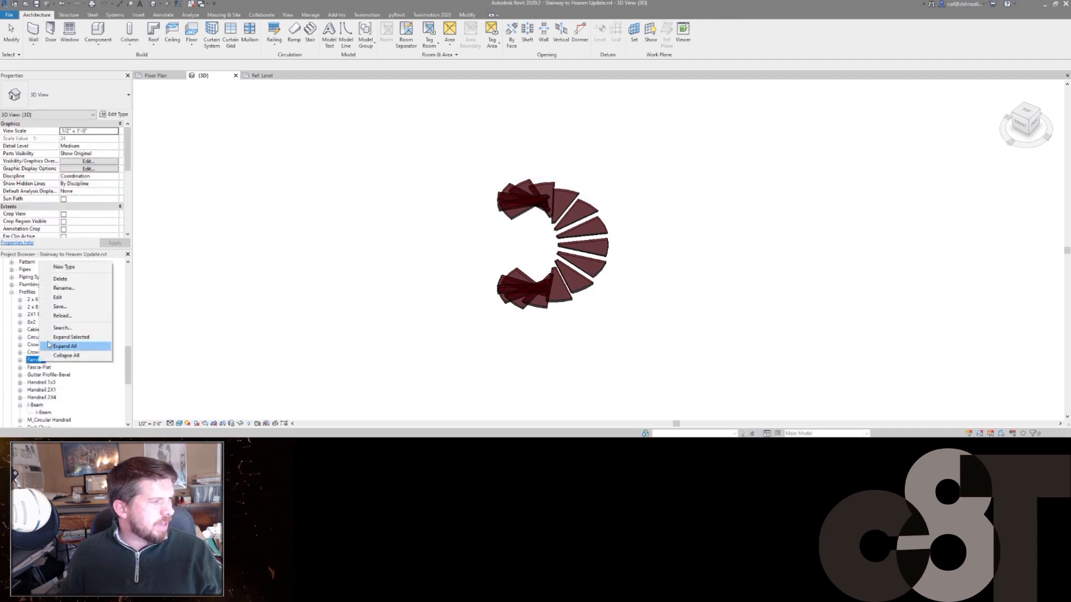
left_click(66, 288)
type("I")
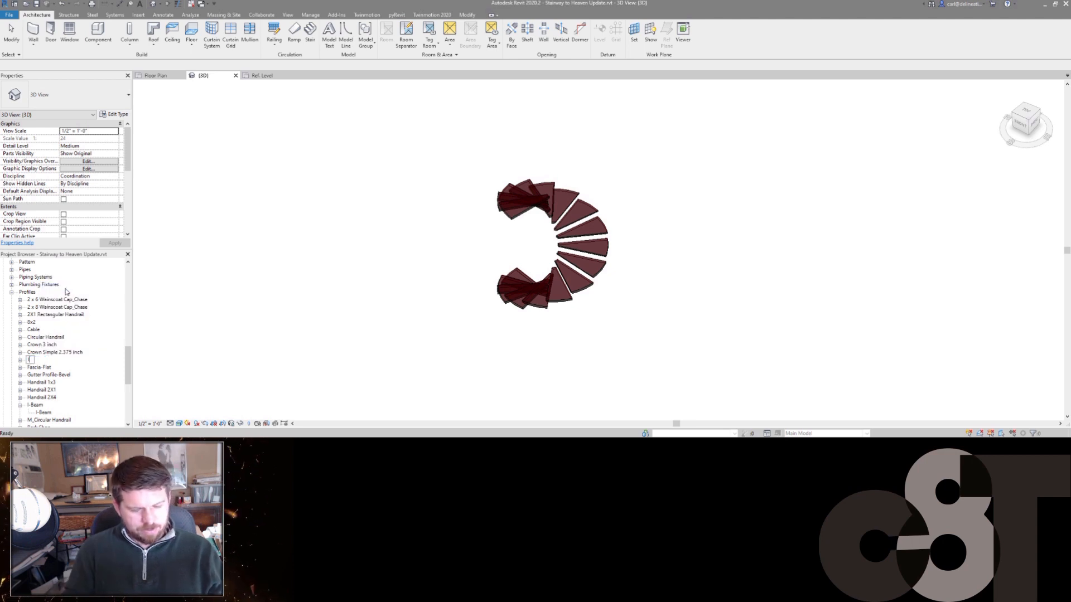
type("-Beam")
key("Return")
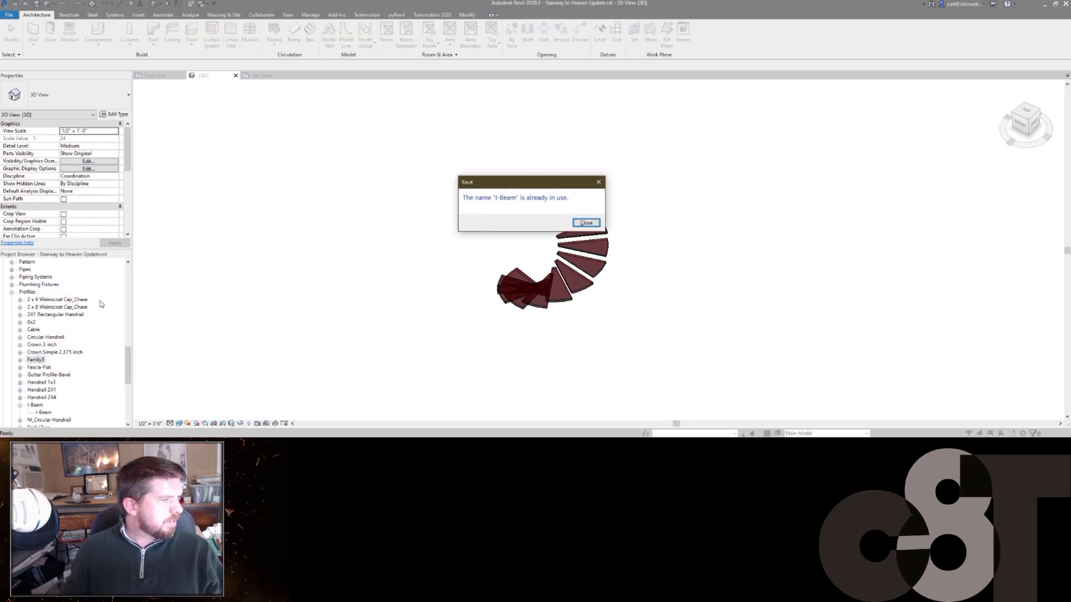
key("Return")
- Delete the older I-Beam family from the project's profile families
scroll(40, 357, "down", 1)
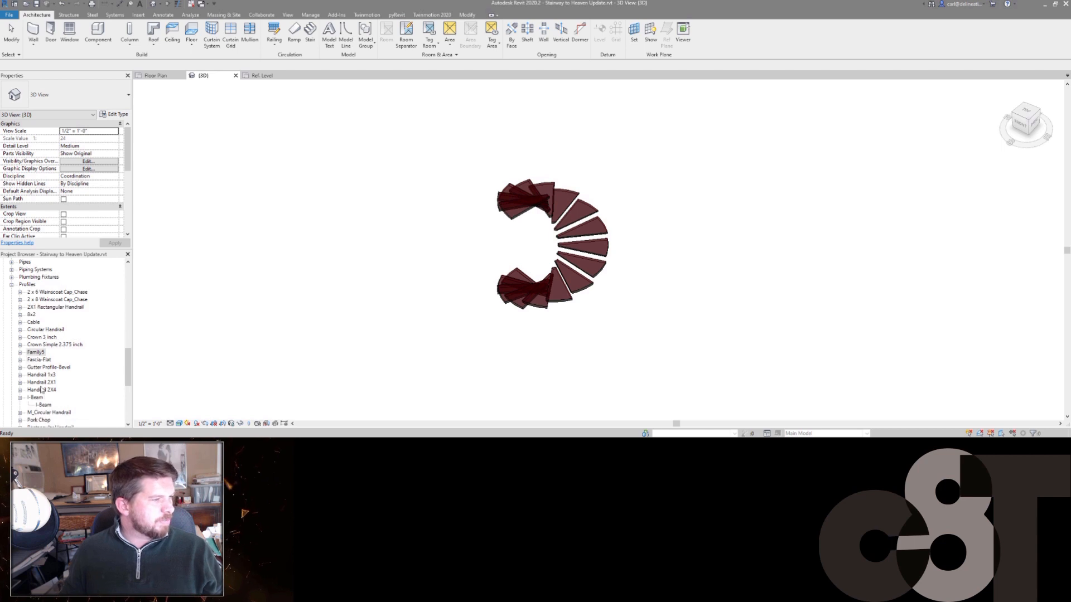
right_click(35, 397)
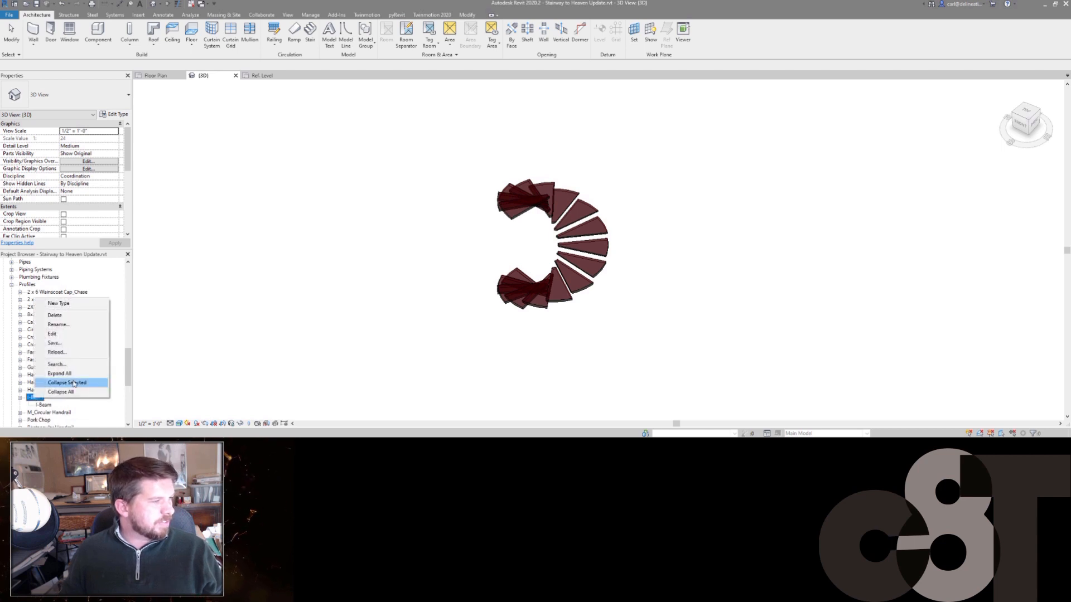
left_click(66, 316)
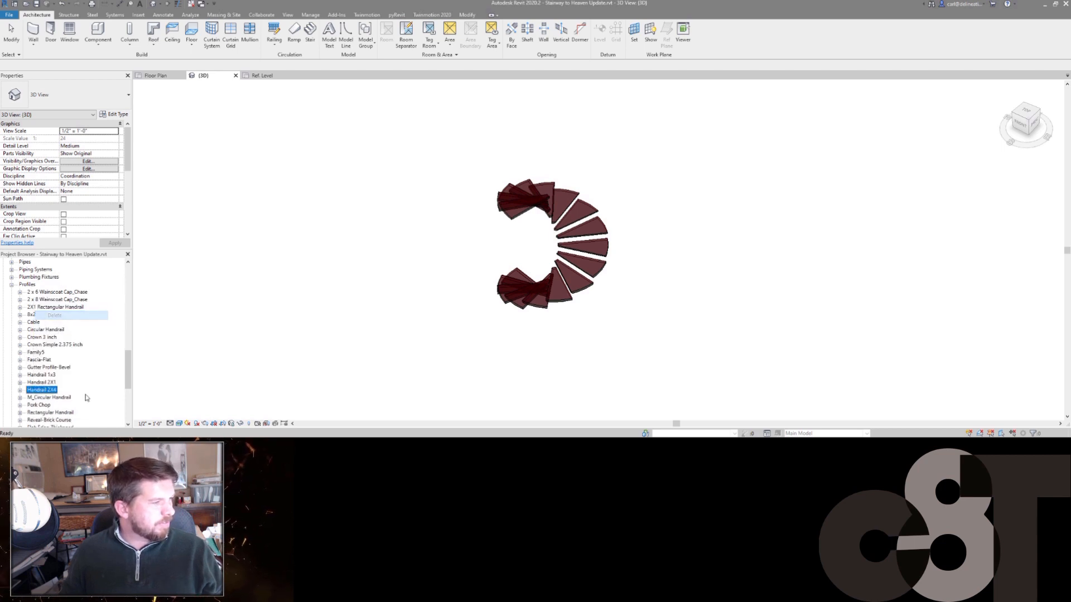
- Rename the Family5 profile family as I-Beam
left_click(37, 352)
left_click(38, 354)
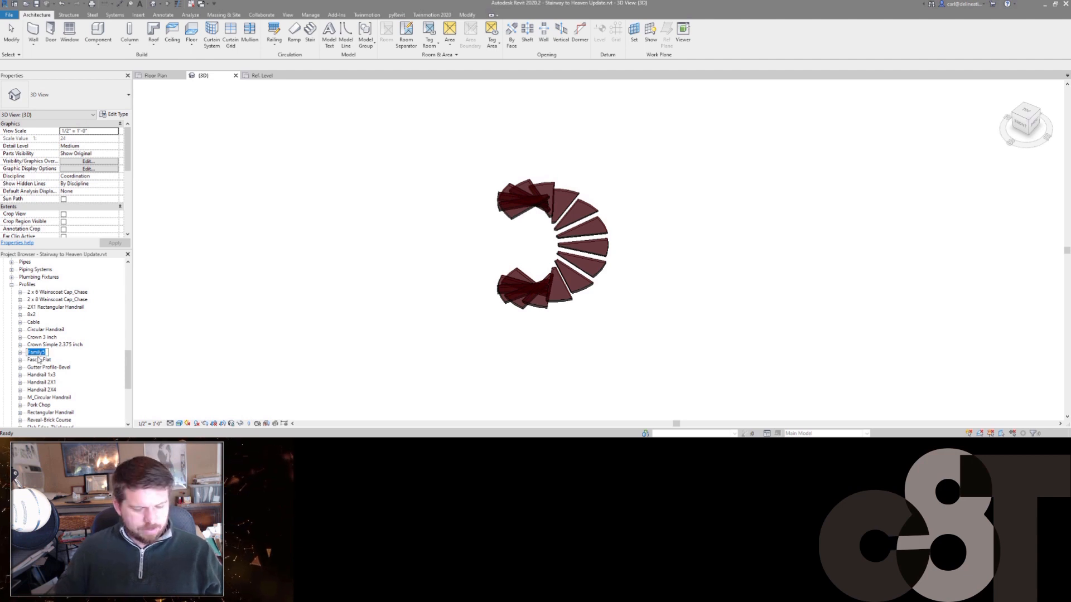
type("I")
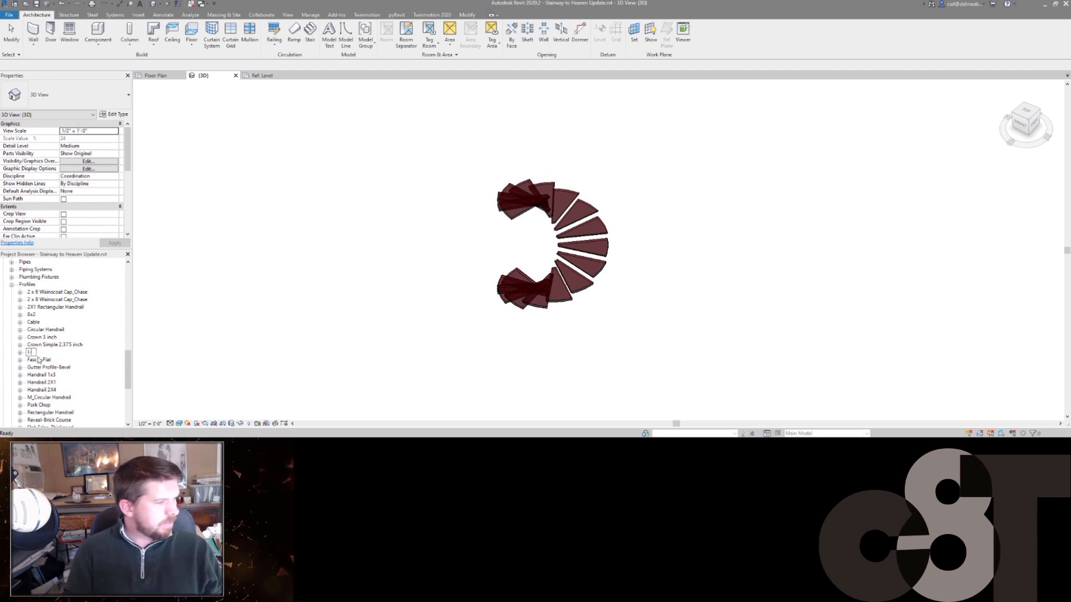
type("-Beam")
key("Return")
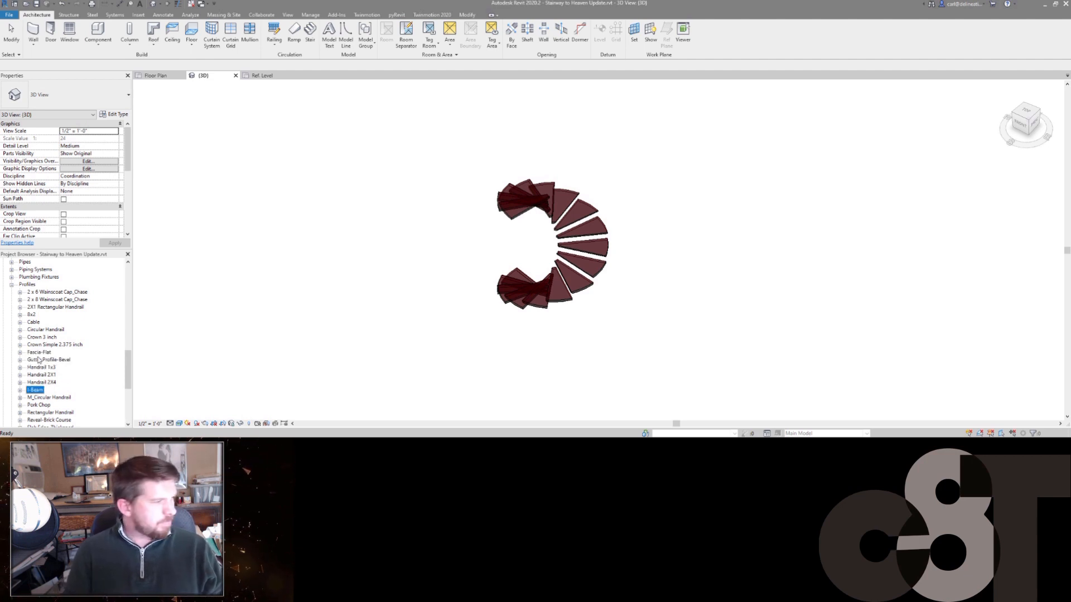
- Expand the I-Beam profile family and rename its Family5 type as I-Beam
left_click(20, 390)
left_click(42, 398)
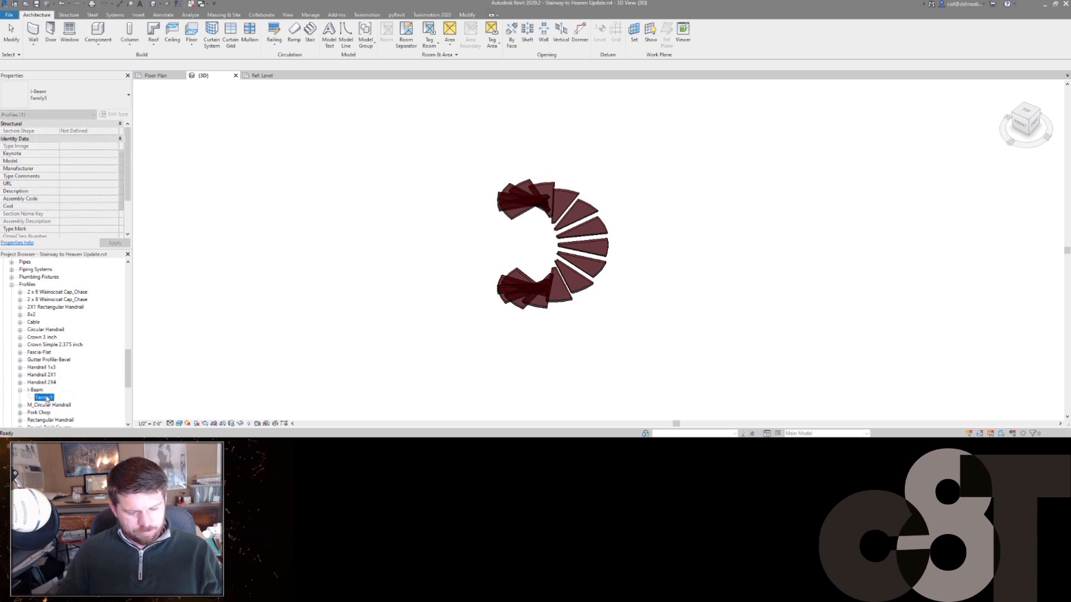
type("I-Beam")
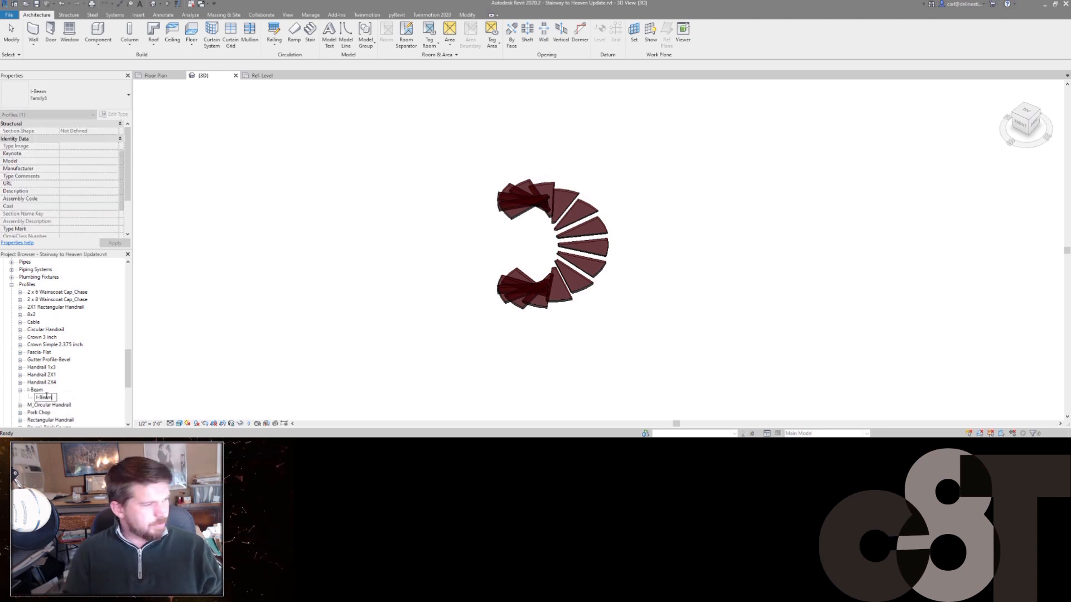
key("Return")
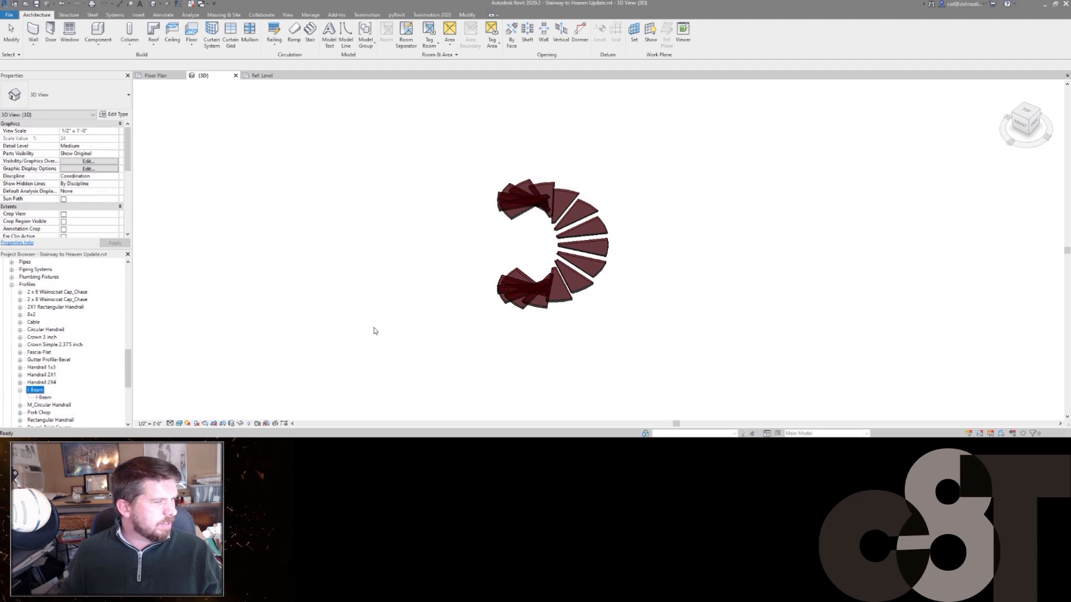